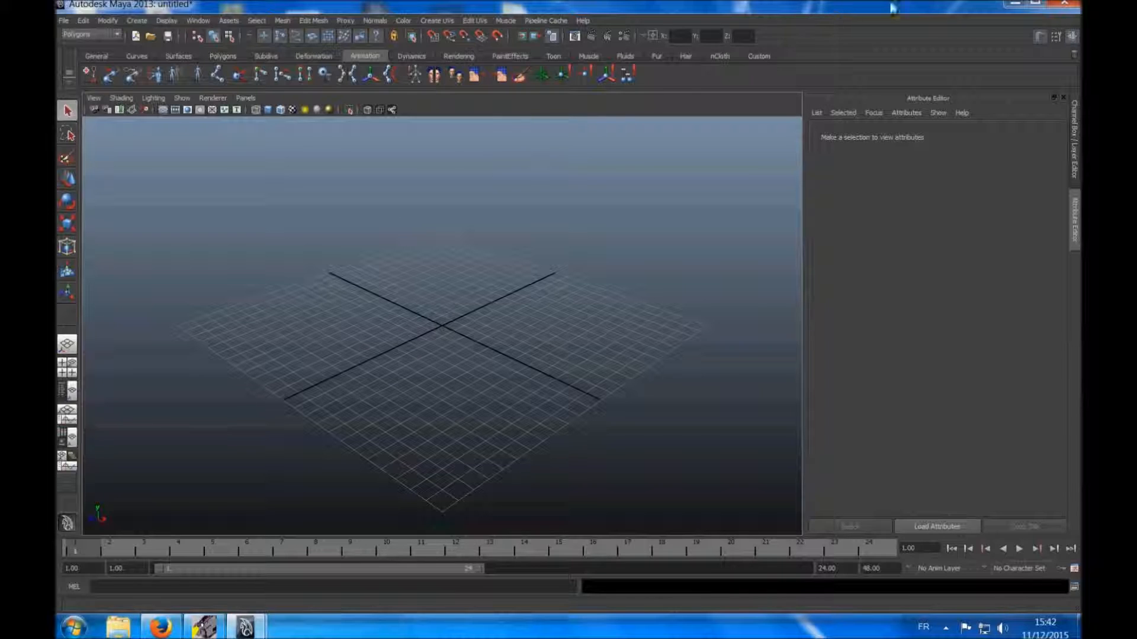
# Minimise Maya, switch to Firefox, search the web for "tf3dm" and open the TF3DM site.
pyautogui.click(1015, 7)
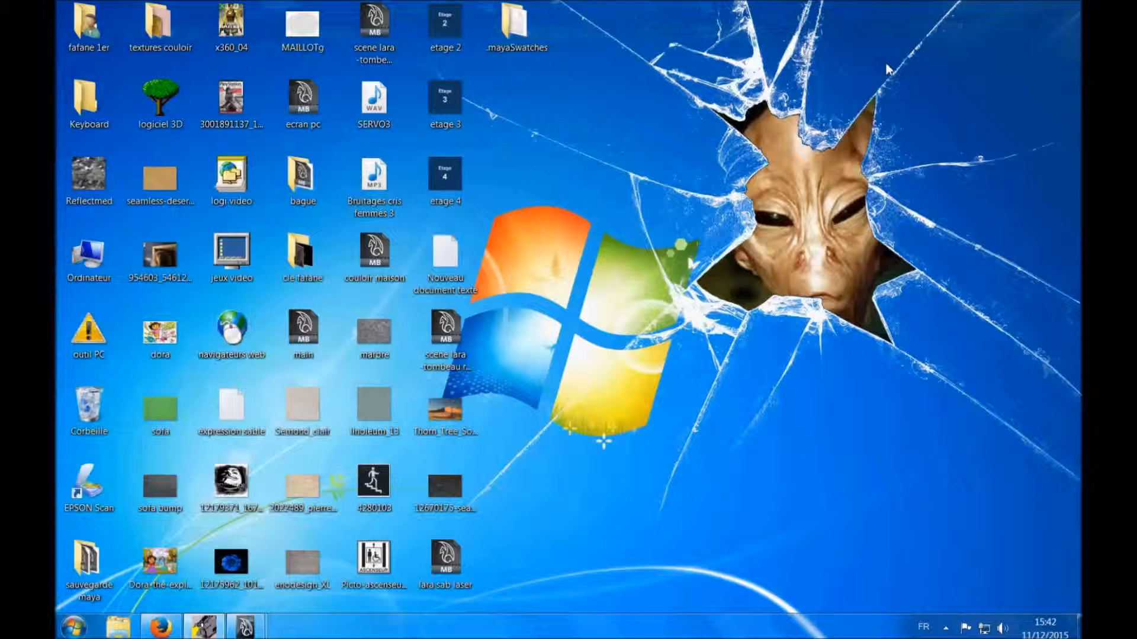
pyautogui.click(160, 627)
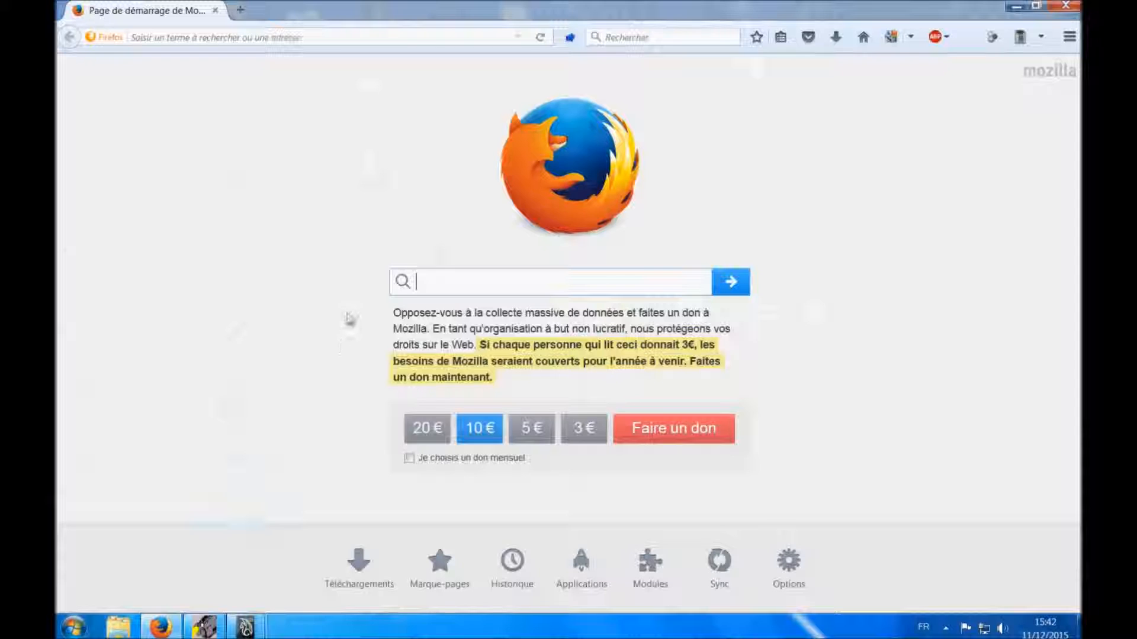
pyautogui.click(442, 282)
pyautogui.write('tf3dm')
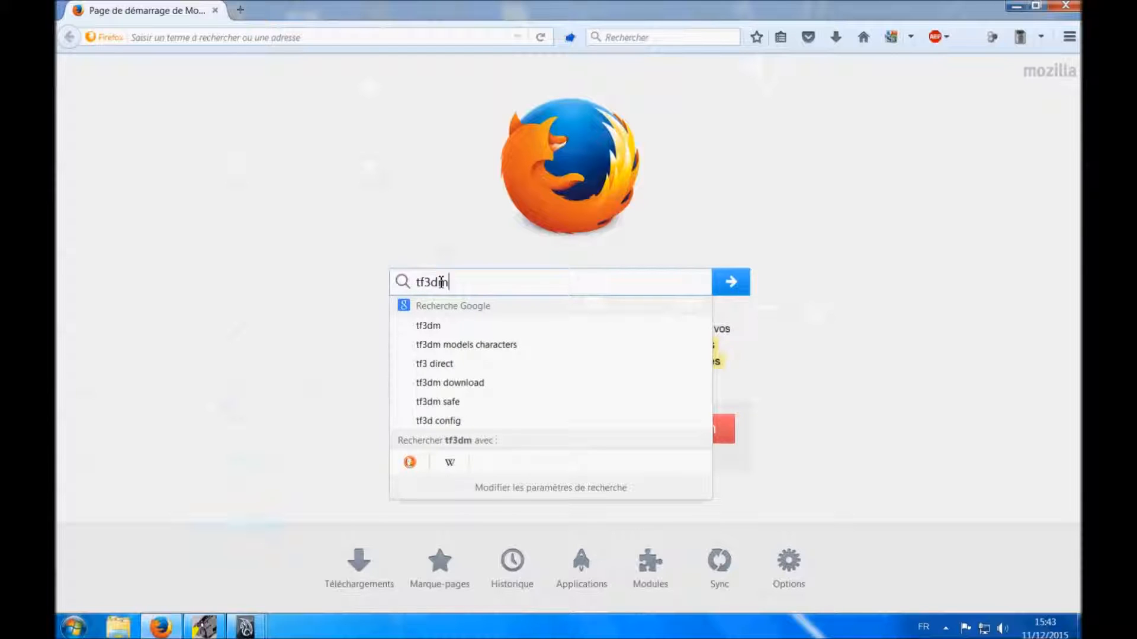
pyautogui.click(447, 327)
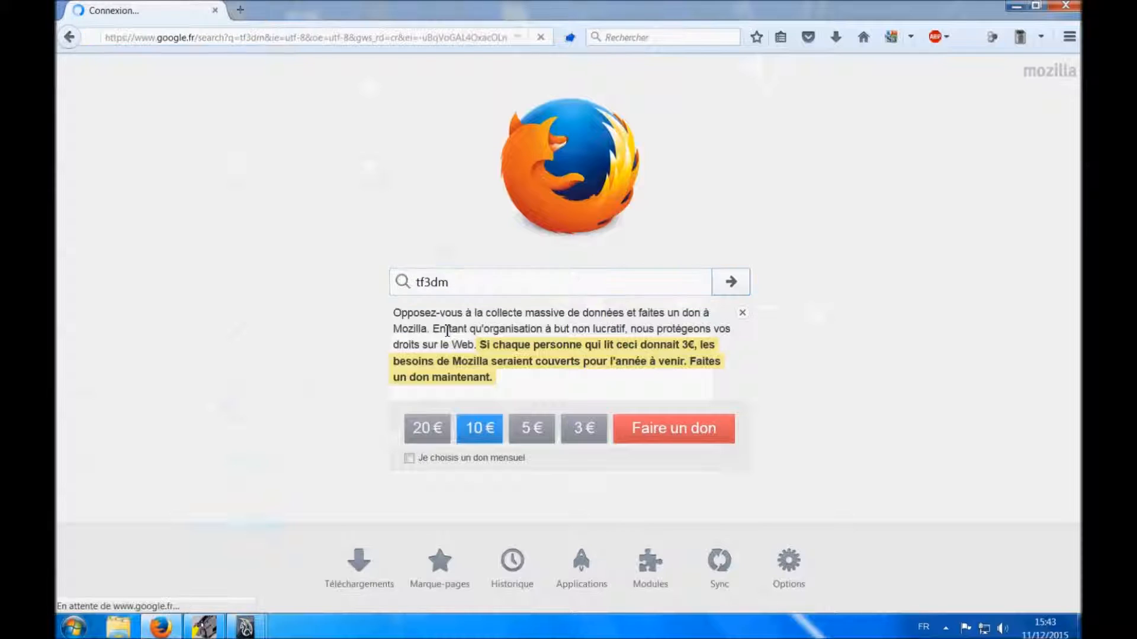
pyautogui.click(204, 329)
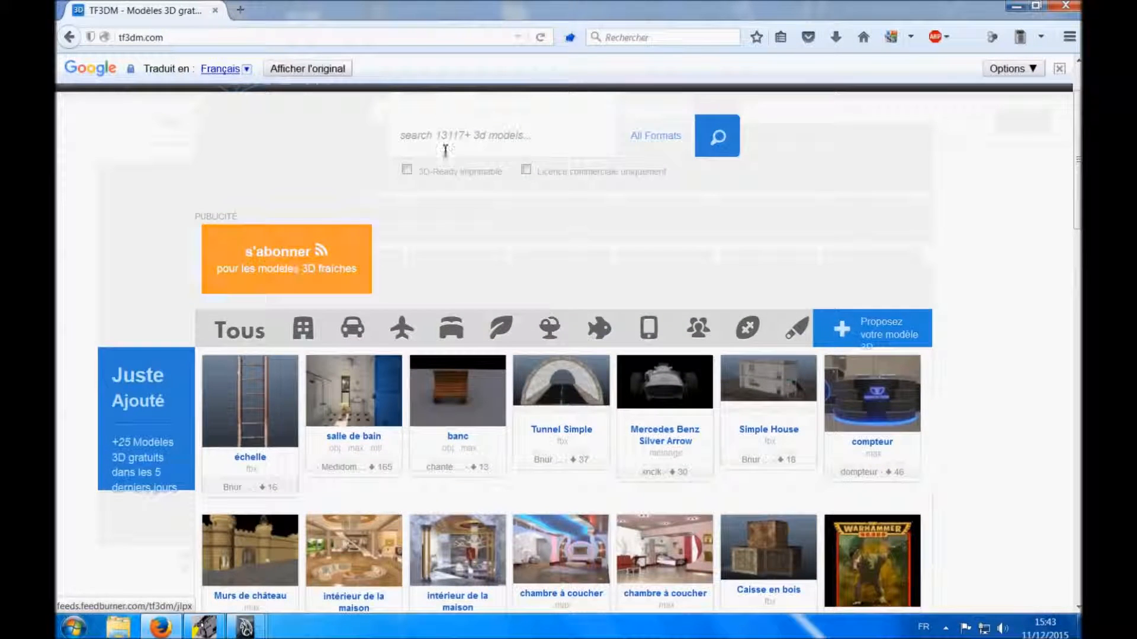
# Search the TF3DM site for "light saber" in all formats and open the Star Wars Light Saber Concept model page.
pyautogui.click(439, 138)
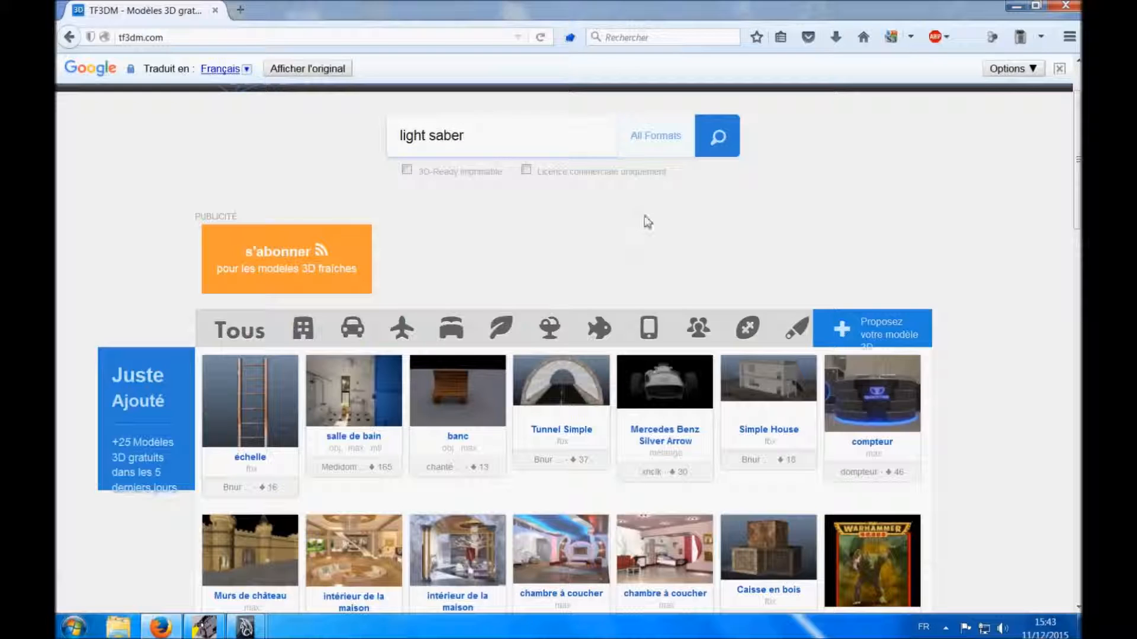
pyautogui.click(727, 131)
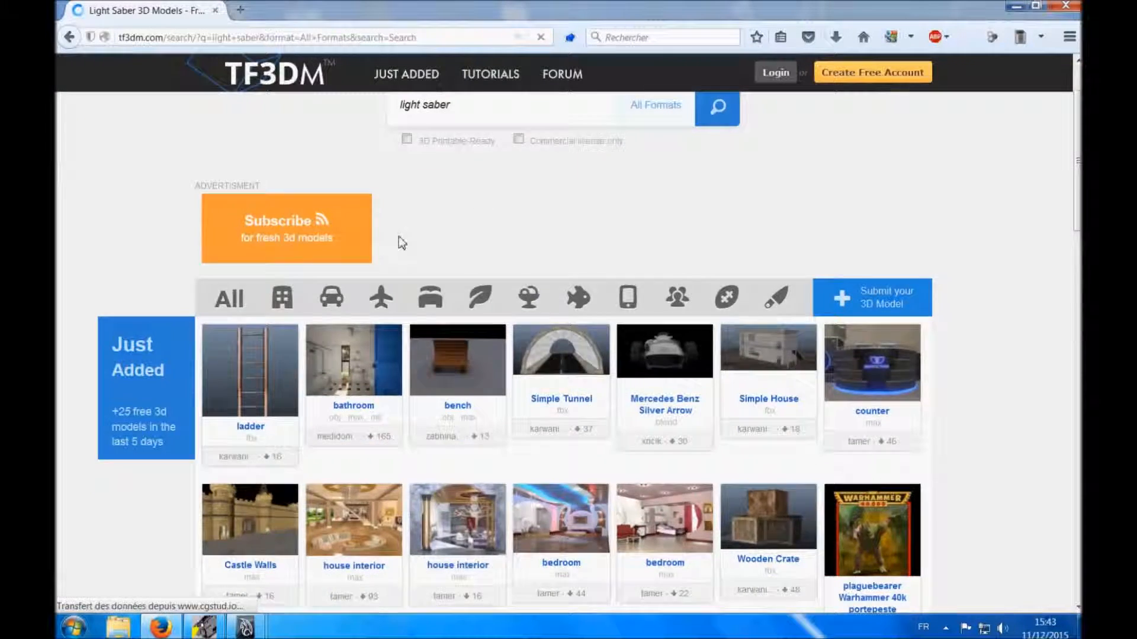
pyautogui.scroll(-5, 259, 256)
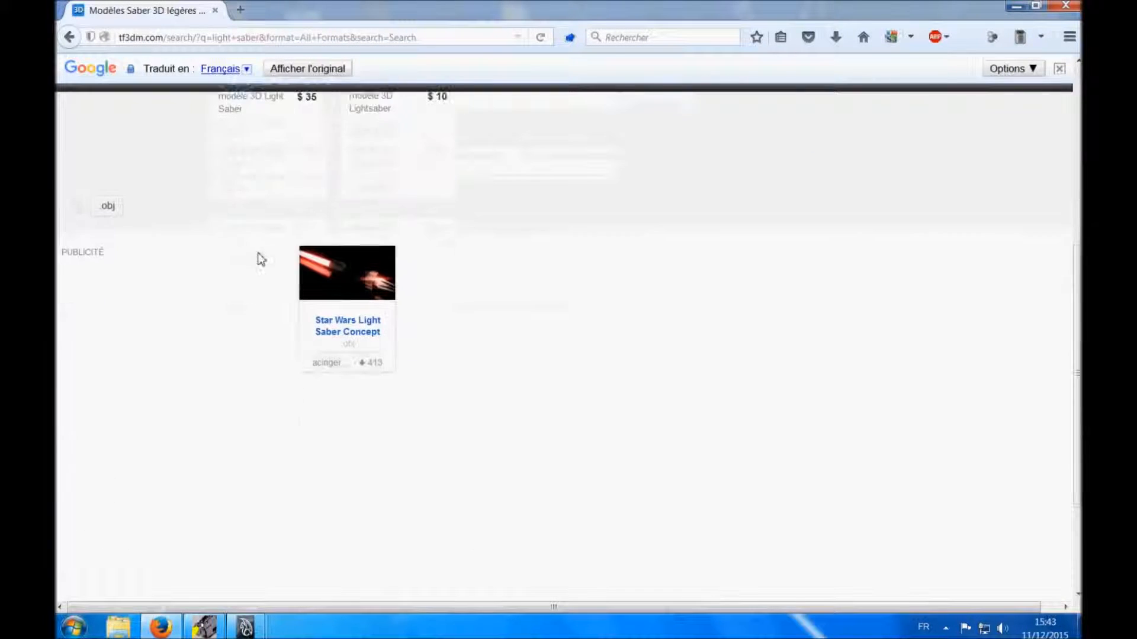
pyautogui.click(343, 319)
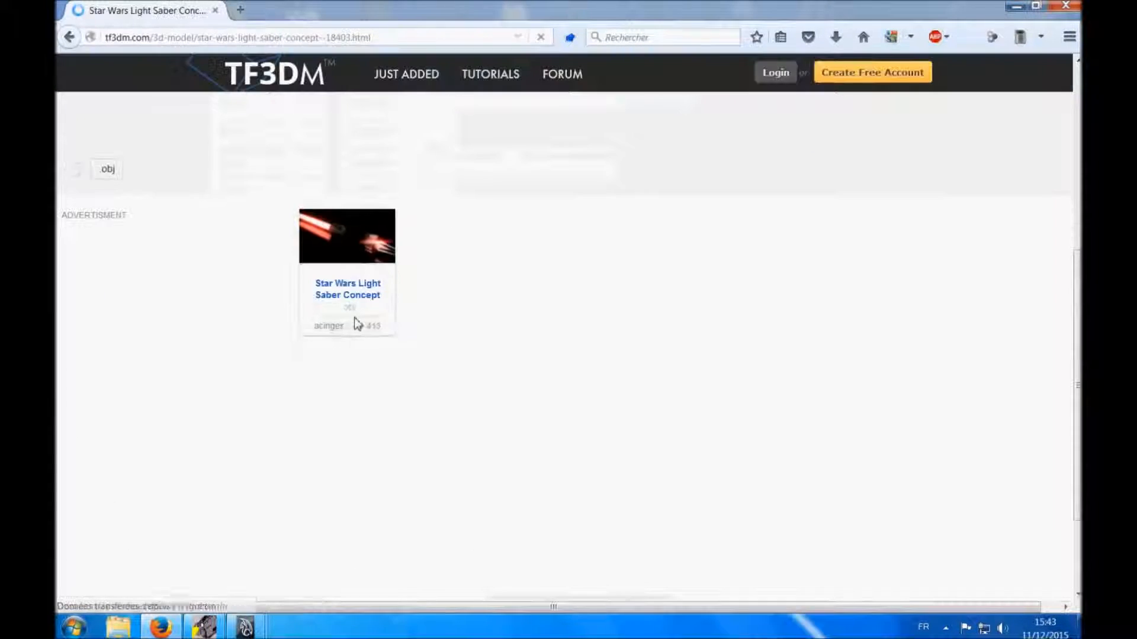
# Look through the concept model's page and its related models, and open the Obi Wan Kenobi Lightsaber ANH Clean Version page.
pyautogui.scroll(-7, 301, 336)
pyautogui.scroll(-8, 301, 336)
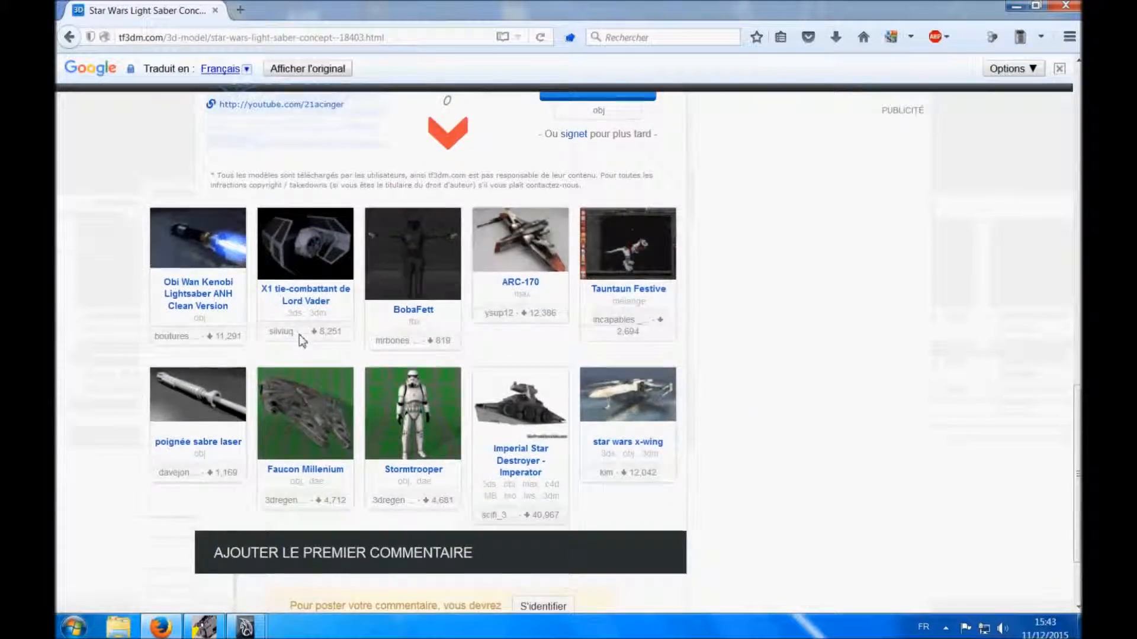
pyautogui.scroll(12, 299, 335)
pyautogui.scroll(-4, 344, 363)
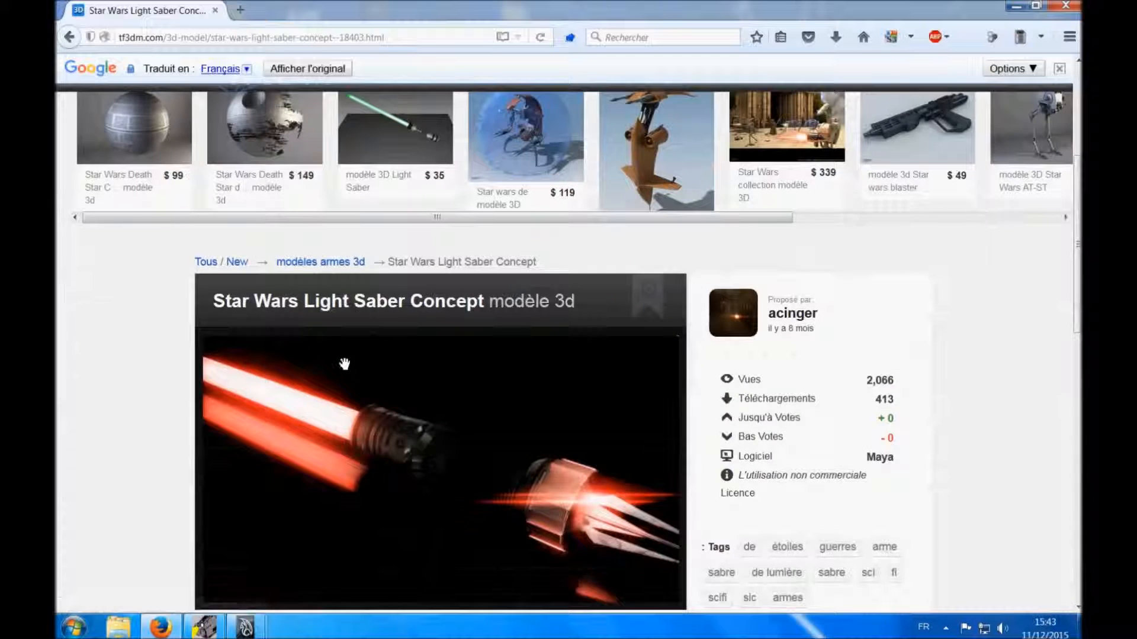
pyautogui.scroll(-10, 343, 364)
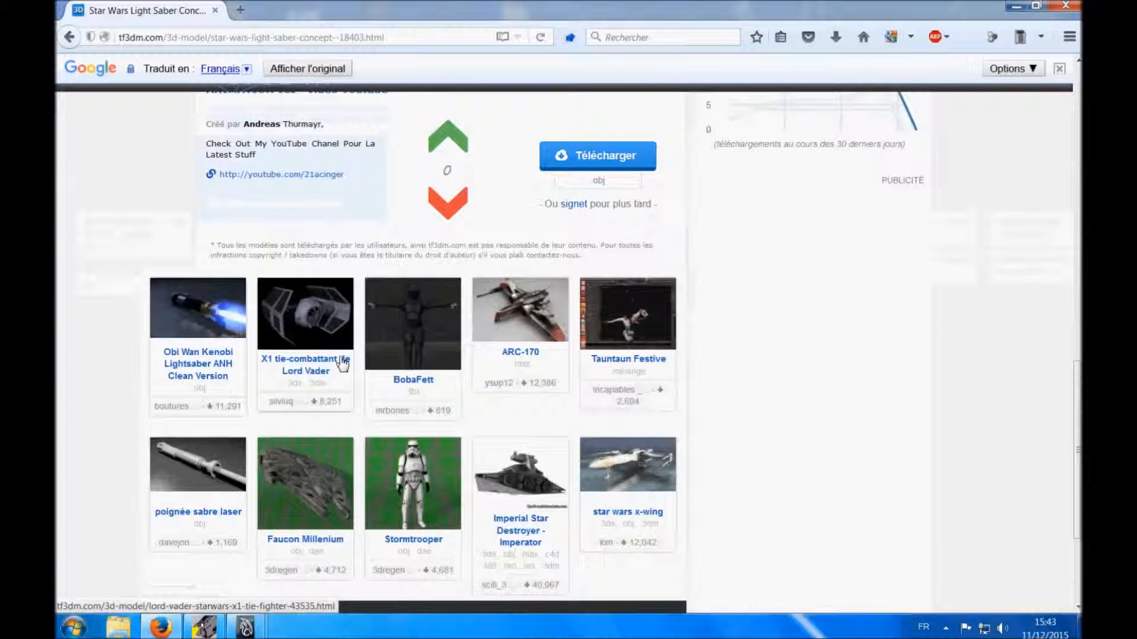
pyautogui.scroll(-5, 308, 361)
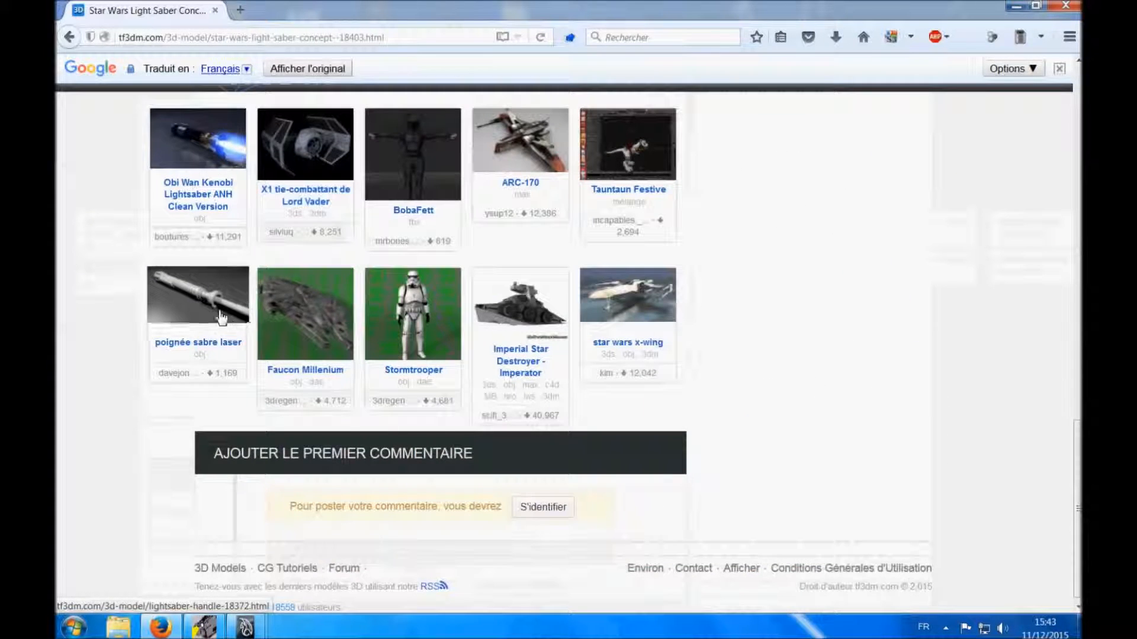
pyautogui.scroll(3, 202, 278)
pyautogui.click(193, 239)
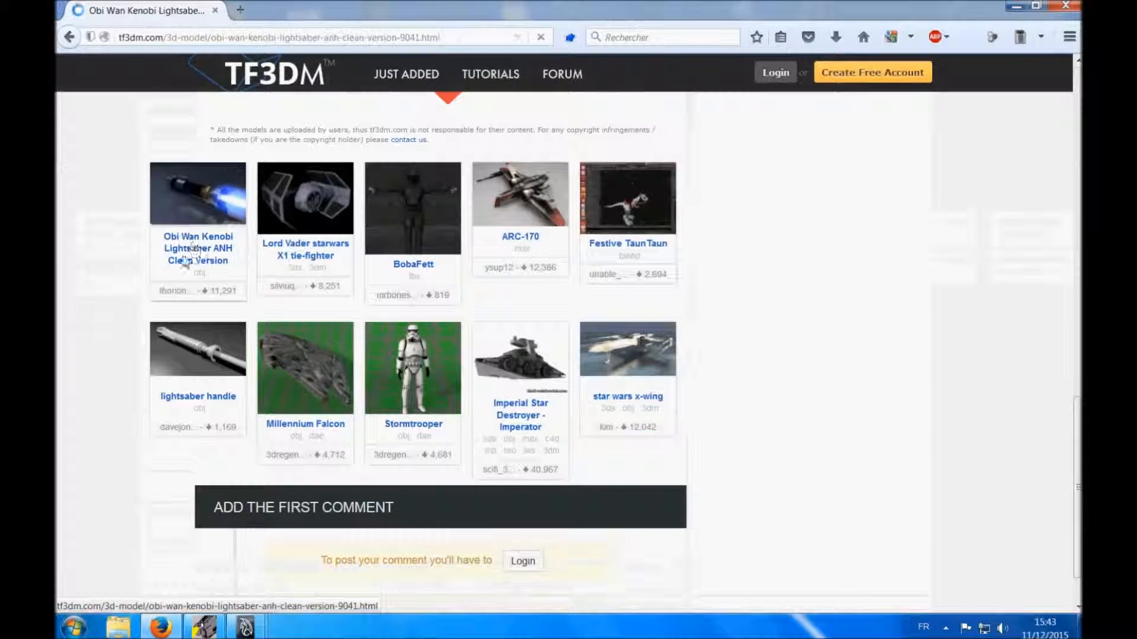
# Examine the preview image, details and download options on the Obi Wan Kenobi lightsaber page.
pyautogui.scroll(-10, 160, 309)
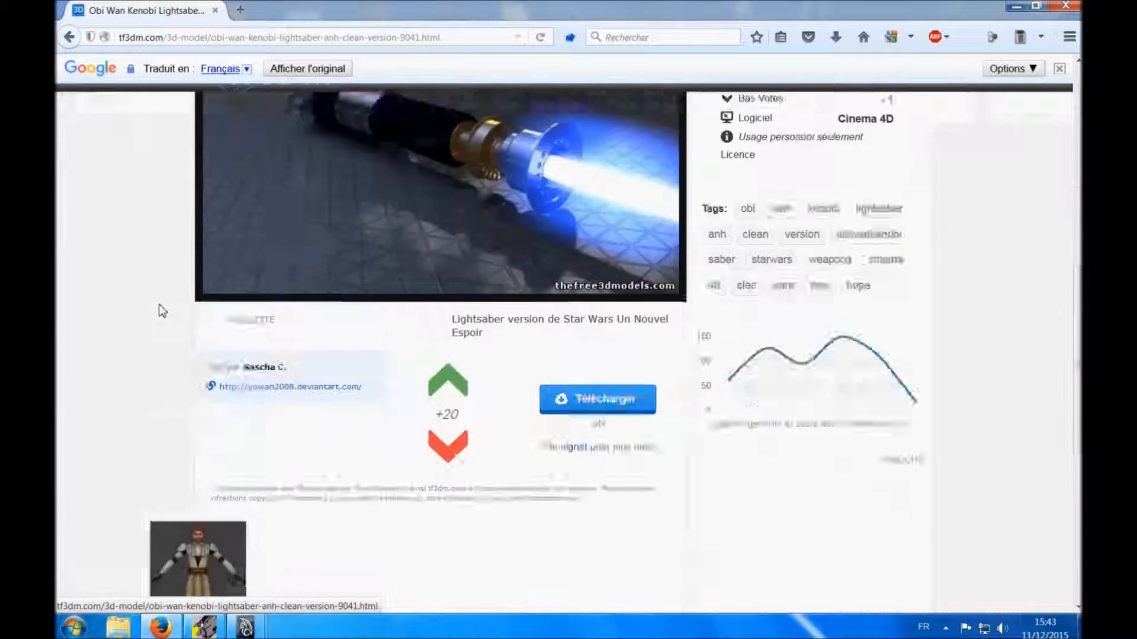
pyautogui.scroll(12, 159, 308)
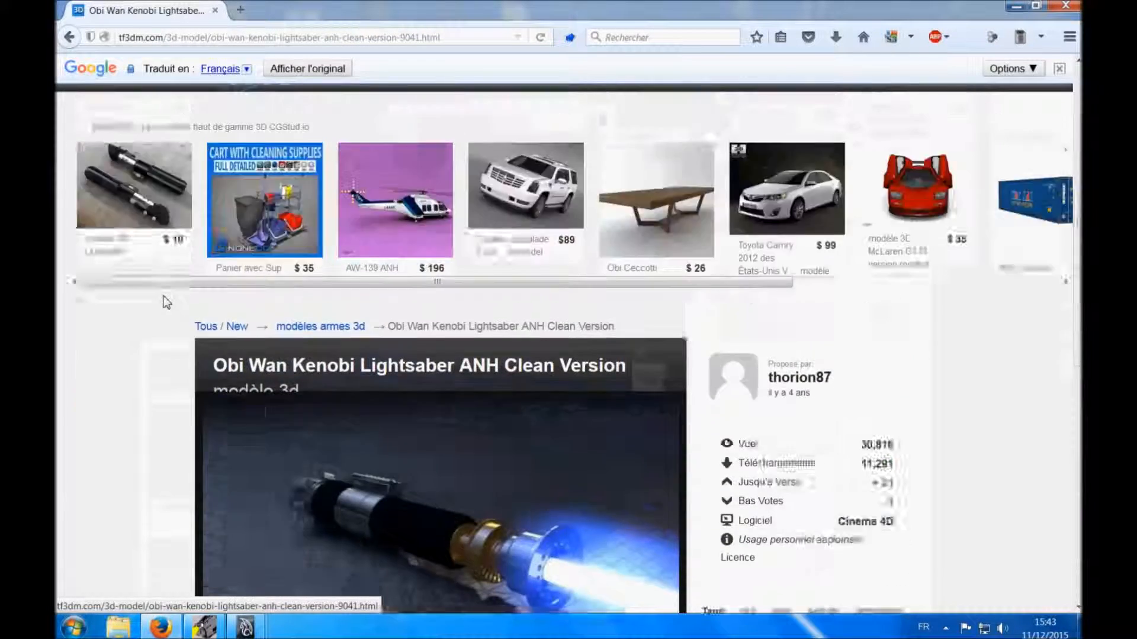
pyautogui.scroll(-3, 169, 301)
pyautogui.scroll(-4, 170, 296)
pyautogui.scroll(7, 162, 269)
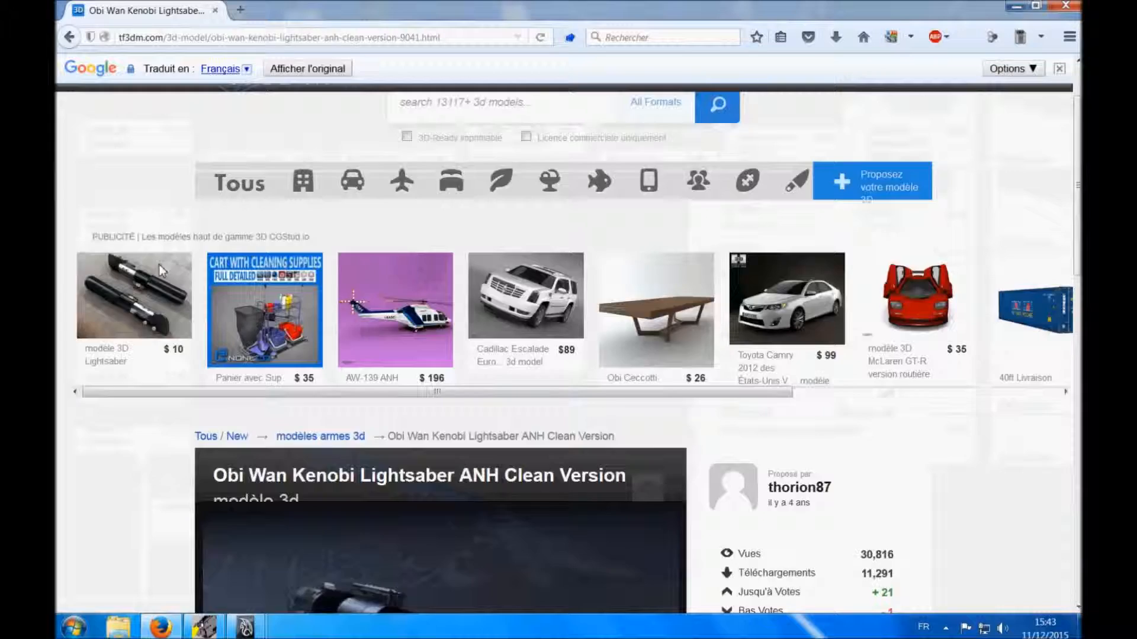
pyautogui.scroll(-5, 142, 355)
pyautogui.scroll(5, 140, 348)
# Search the TF3DM site for "vader" and open the Darth Vader Lightsaber ANH Version model page.
pyautogui.click(419, 183)
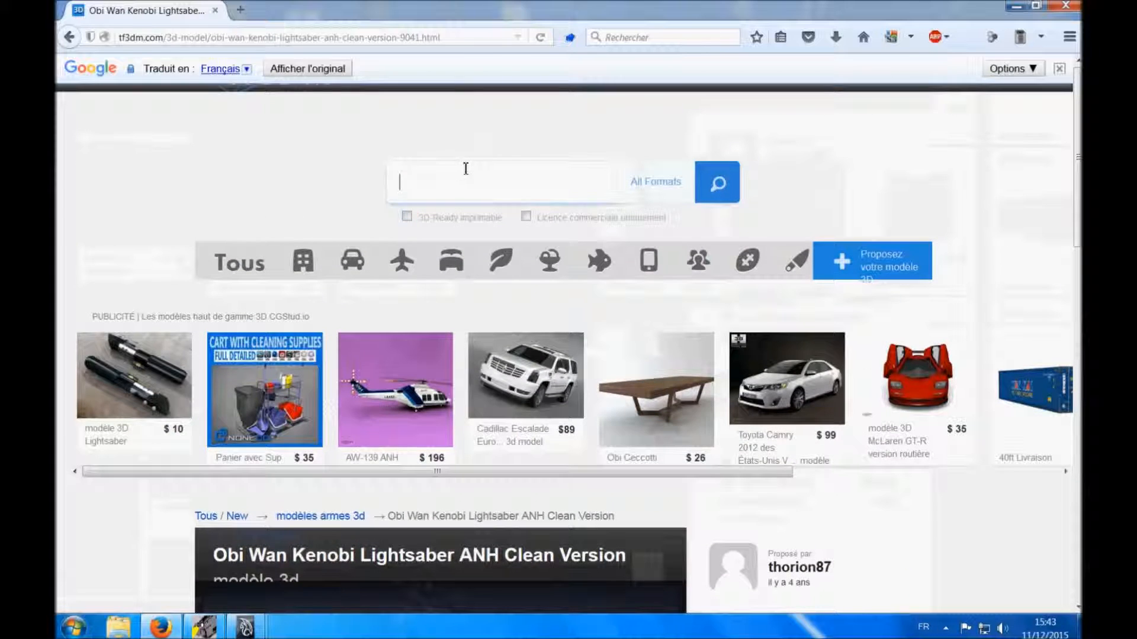
pyautogui.write('vader')
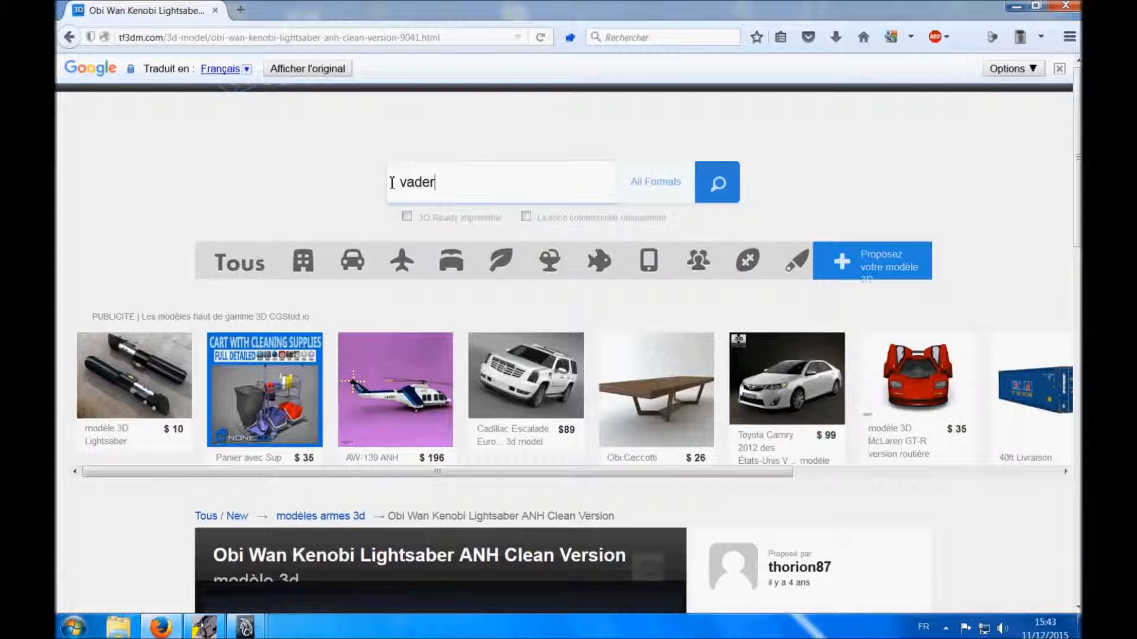
pyautogui.click(728, 189)
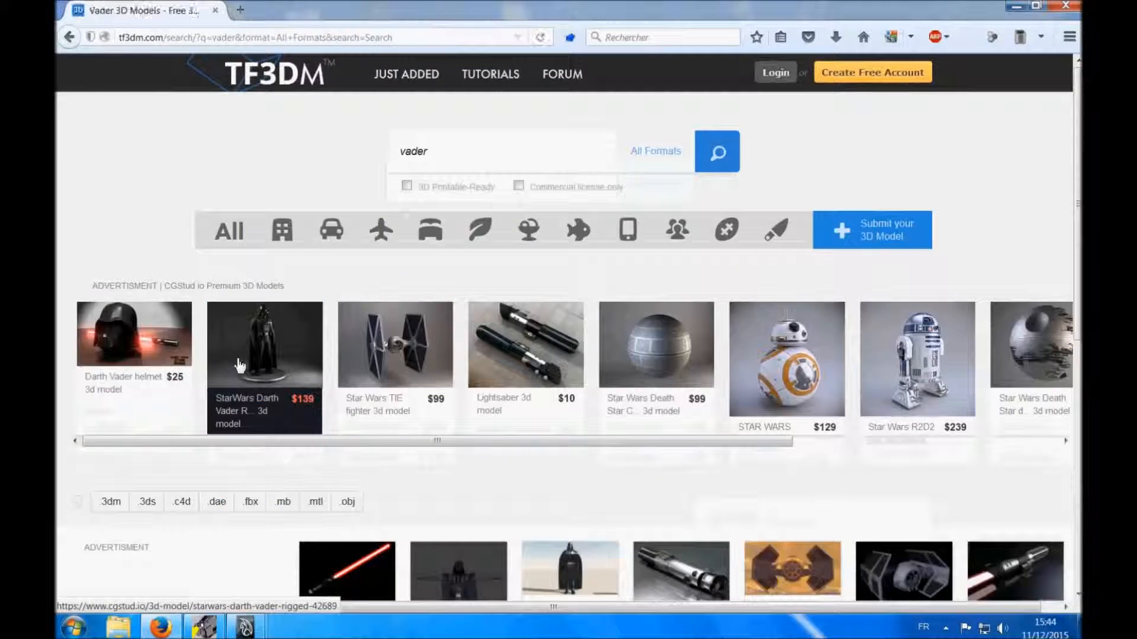
pyautogui.scroll(-3, 240, 370)
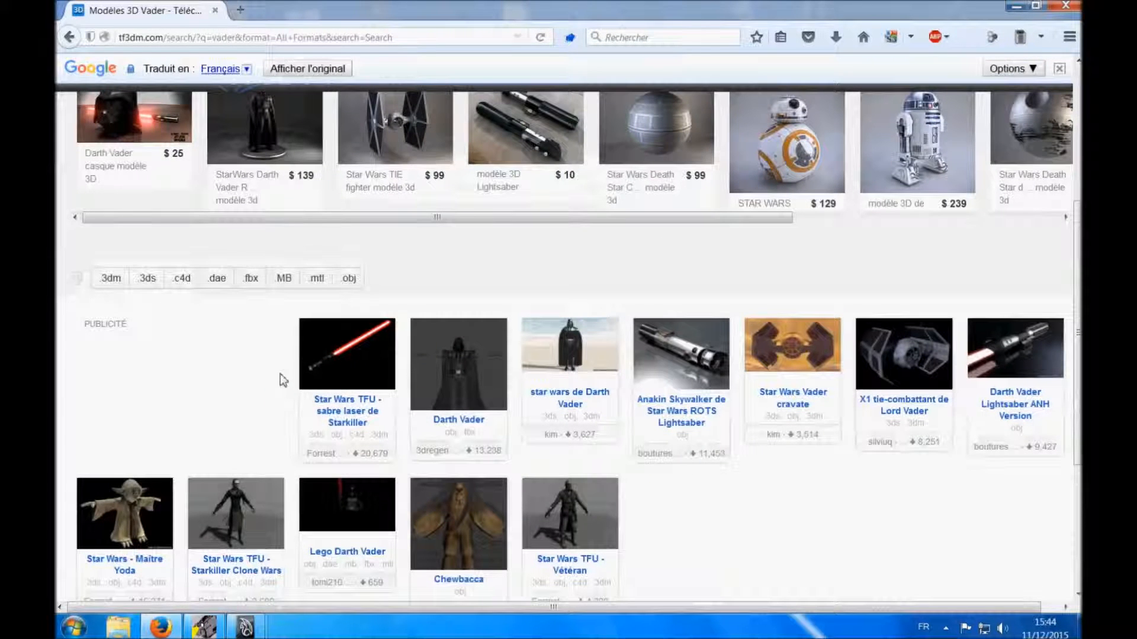
pyautogui.scroll(-2, 283, 381)
pyautogui.click(1033, 270)
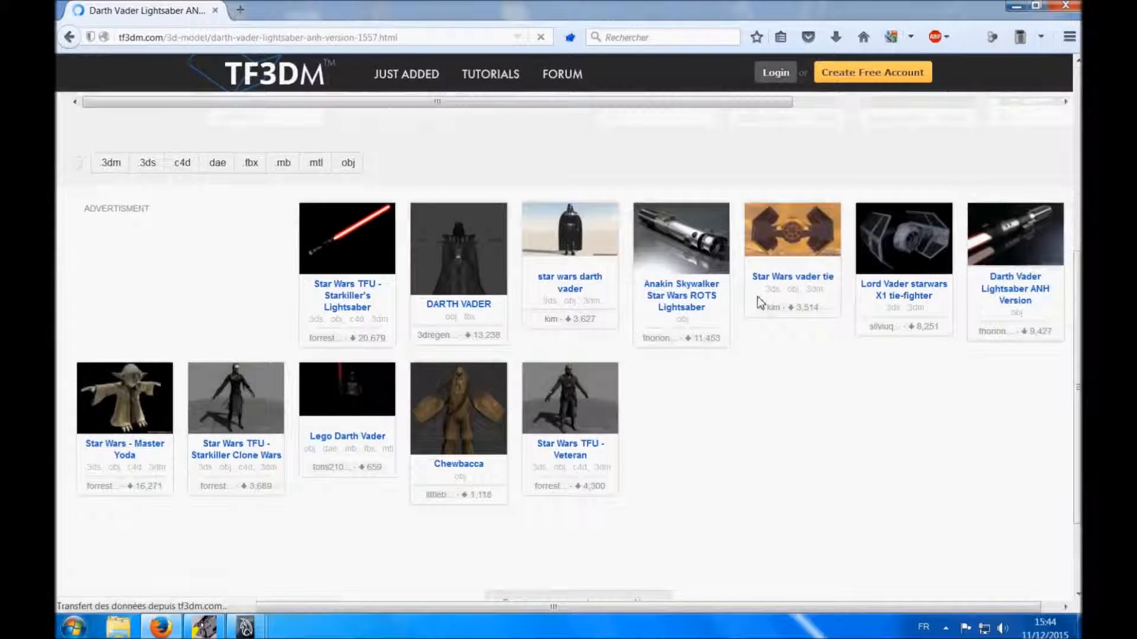
# Download the Darth Vader lightsaber model through MediaFire, saving the archive Lightsaber Vader.rar to disk.
pyautogui.scroll(-9, 281, 408)
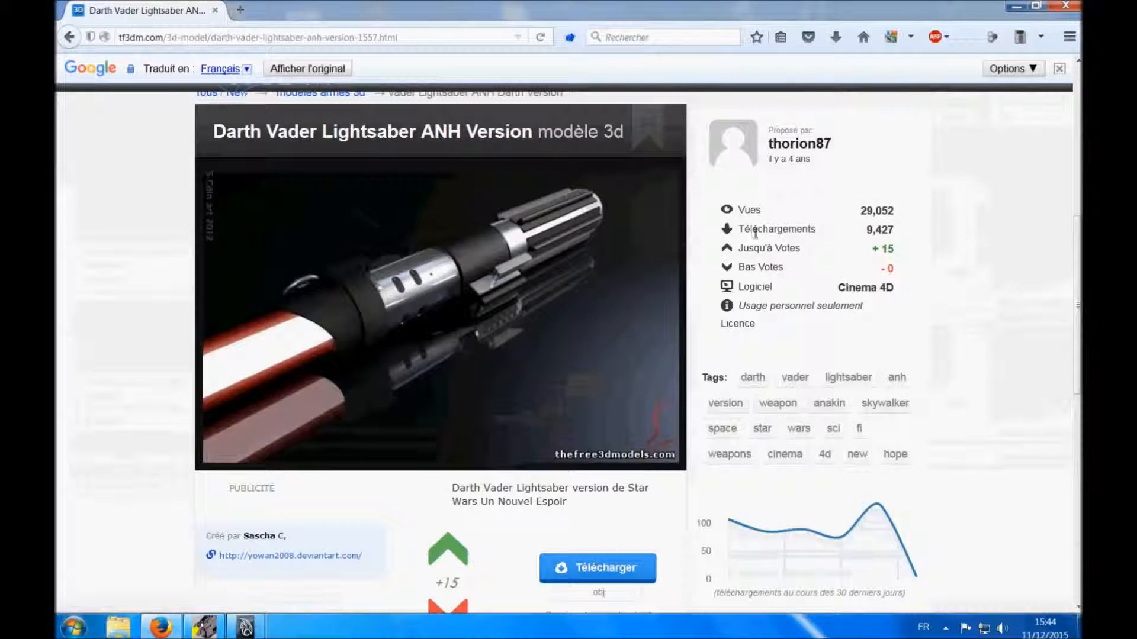
pyautogui.scroll(-4, 579, 352)
pyautogui.click(578, 395)
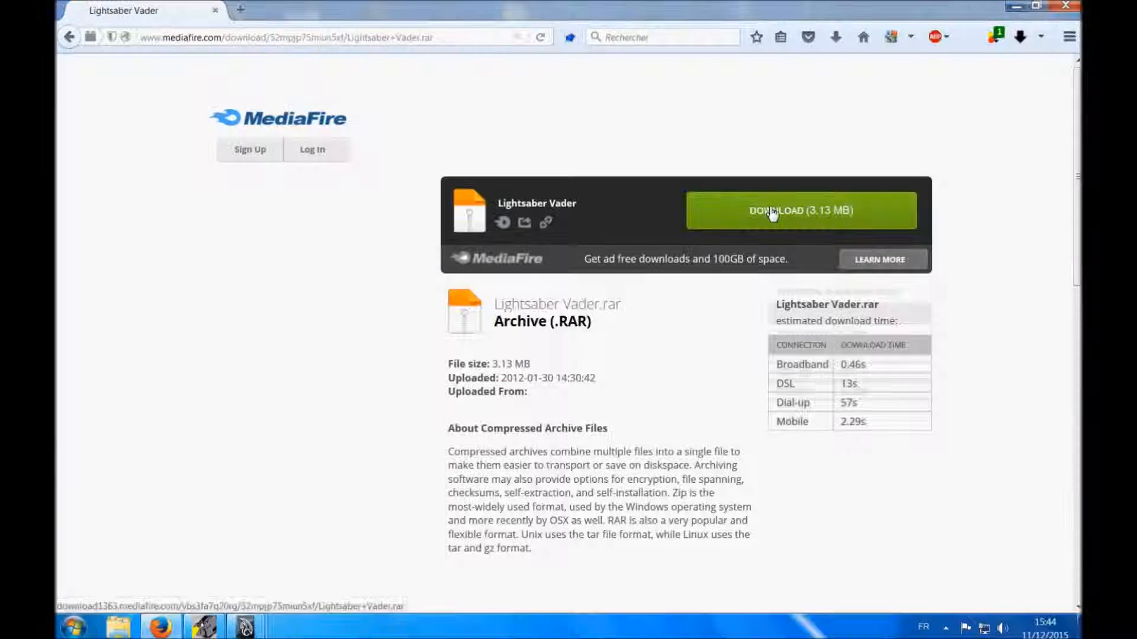
pyautogui.click(773, 212)
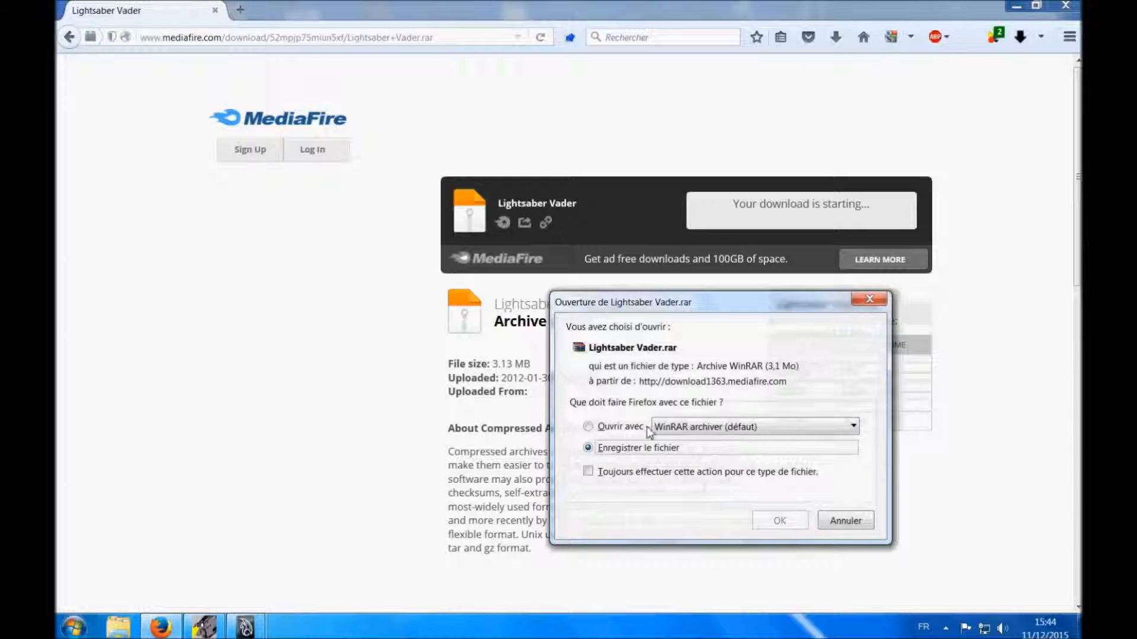
pyautogui.click(780, 521)
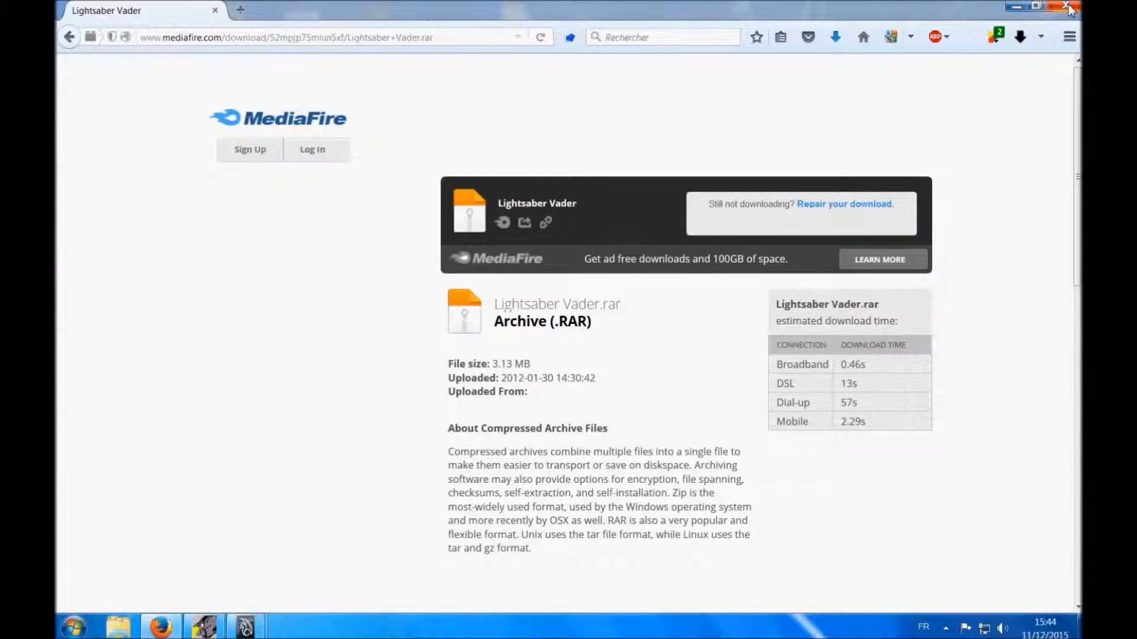
# Minimise Firefox, open the Téléchargements folder in Windows Explorer and extract the Lightsaber Vader archive into its own folder.
pyautogui.click(1017, 8)
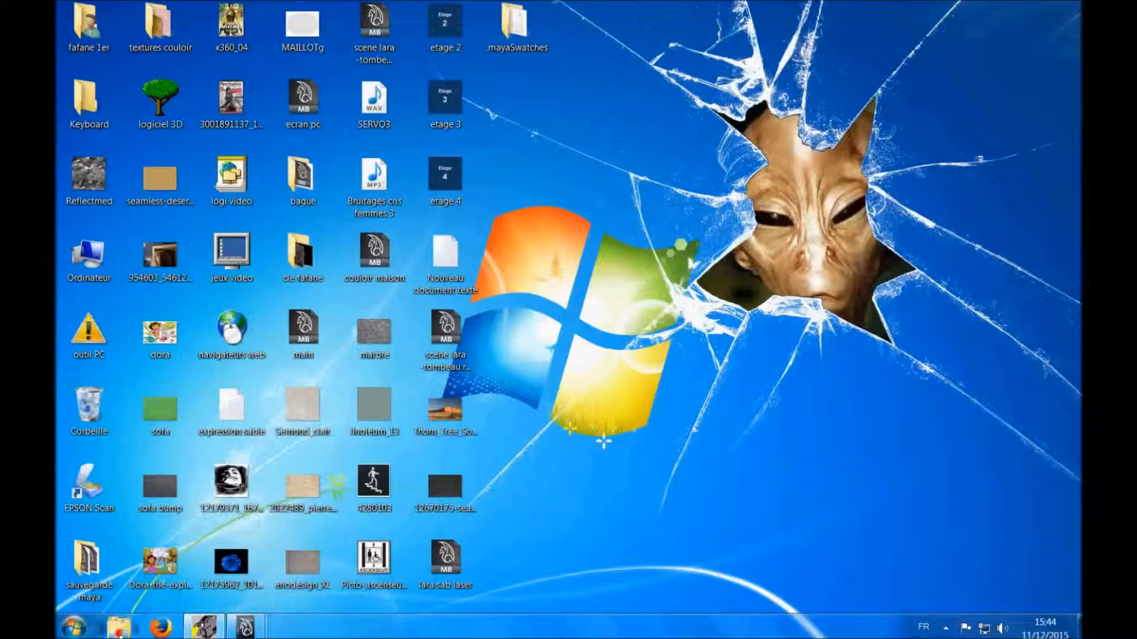
pyautogui.click(118, 627)
pyautogui.click(125, 168)
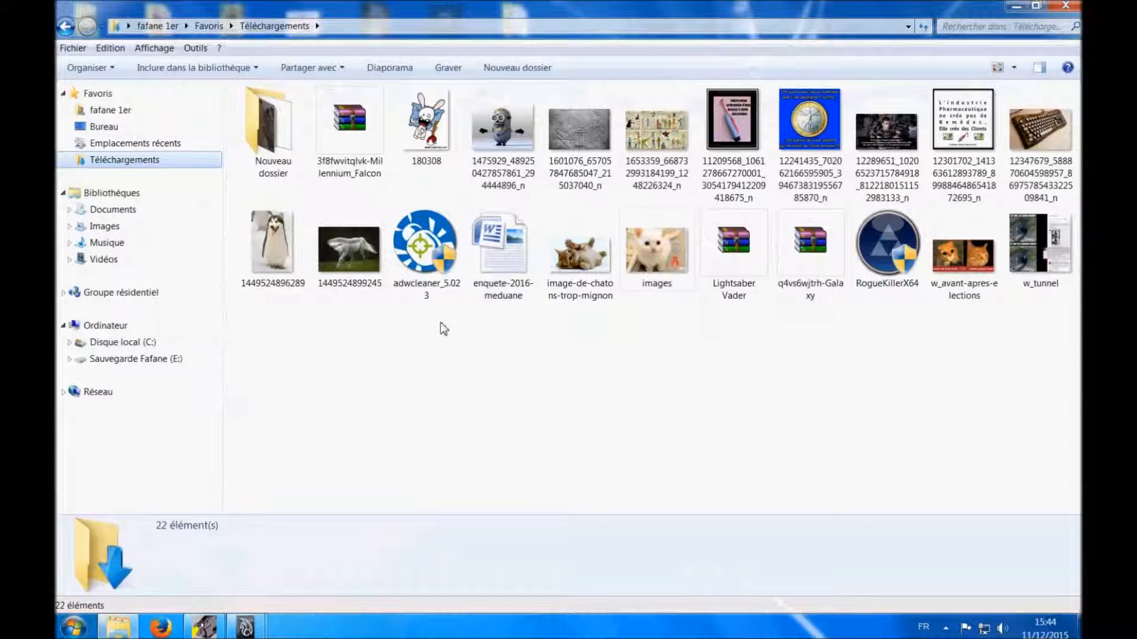
pyautogui.click(735, 247)
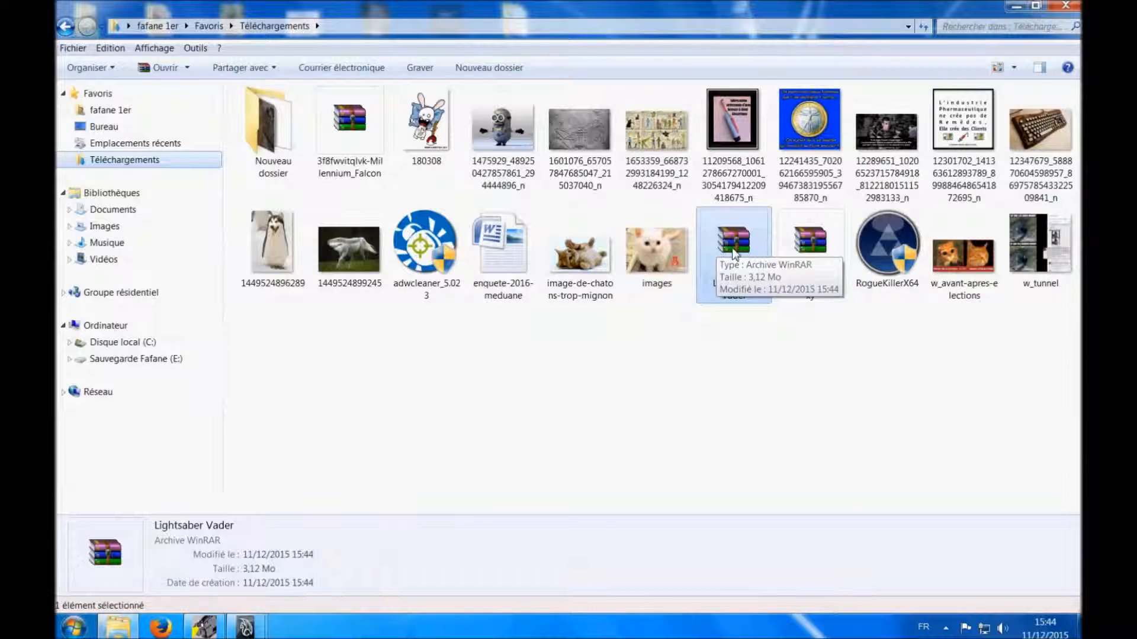
pyautogui.rightClick(732, 249)
pyautogui.click(776, 285)
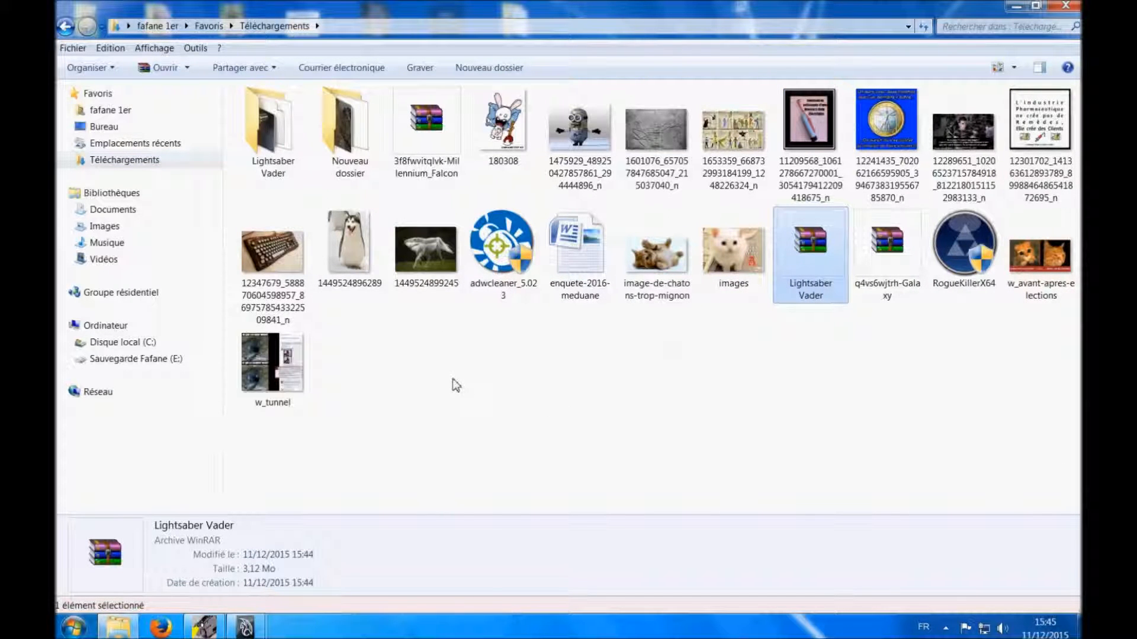
# Open the extracted Lightsaber Vader folder, view the VaderANH (1) picture and close the image viewer.
pyautogui.doubleClick(258, 131)
pyautogui.press('Right')
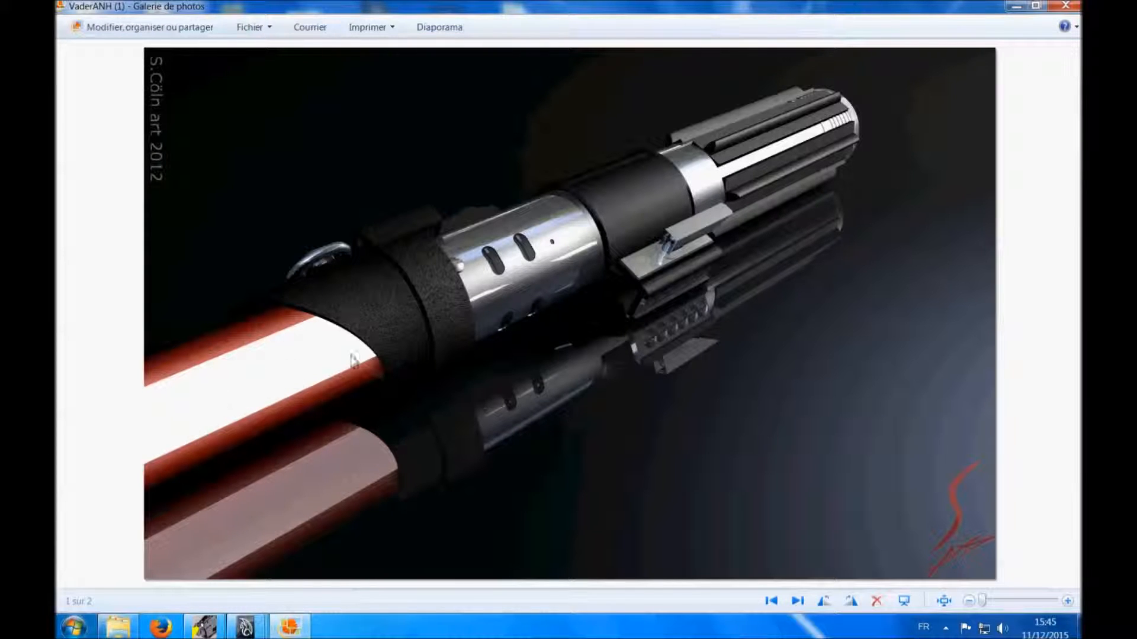
pyautogui.click(1066, 6)
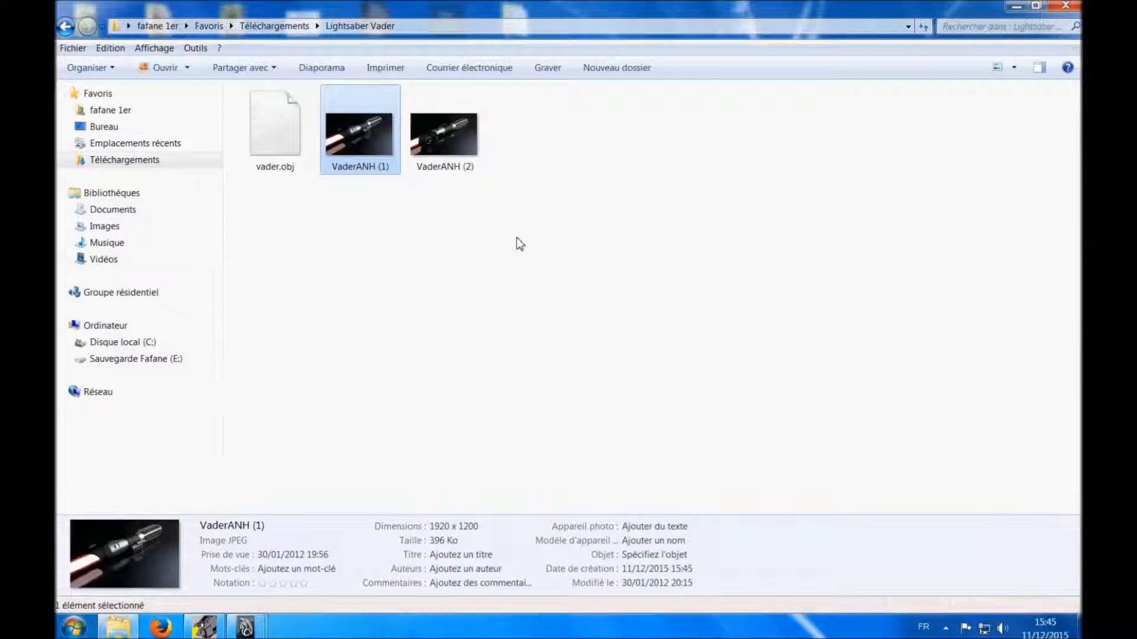
# Switch from the extracted folder to Maya 2013 and import vader.obj into the scene, acknowledging the single-mesh notice.
pyautogui.click(517, 258)
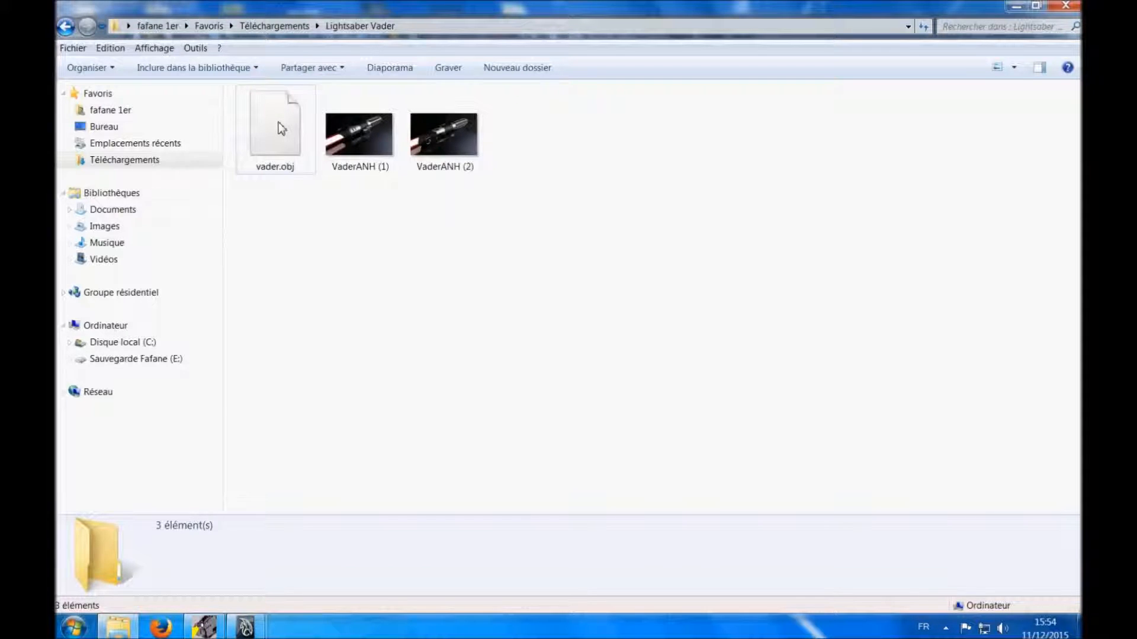
pyautogui.moveTo(275, 139)
pyautogui.mouseDown()
pyautogui.moveTo(315, 269)
pyautogui.moveTo(269, 164)
pyautogui.mouseUp()
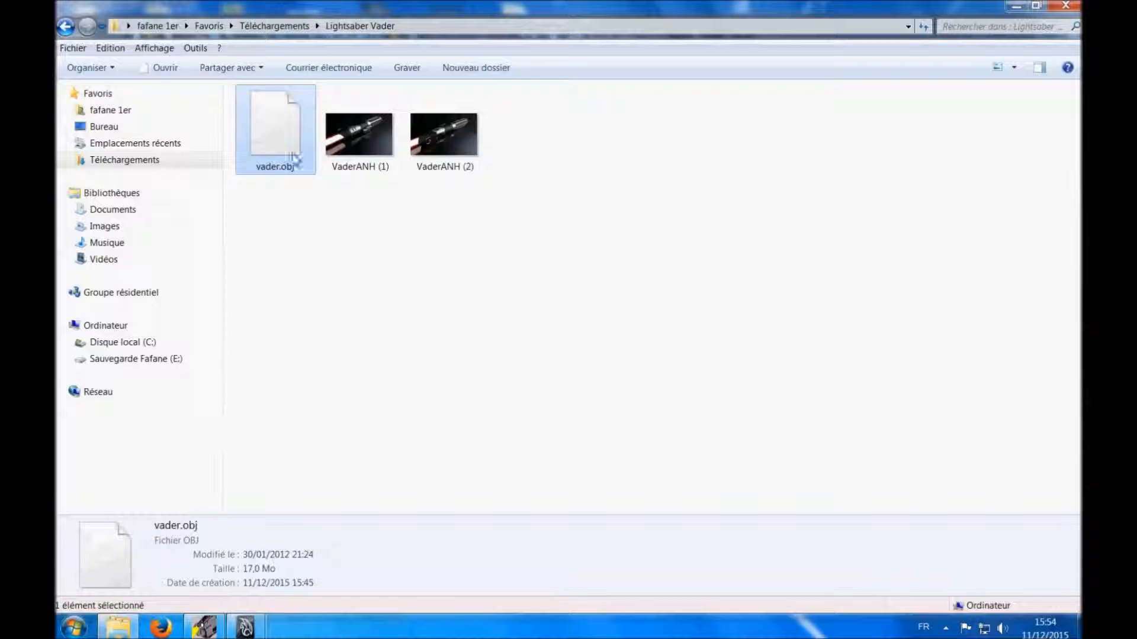
pyautogui.click(246, 627)
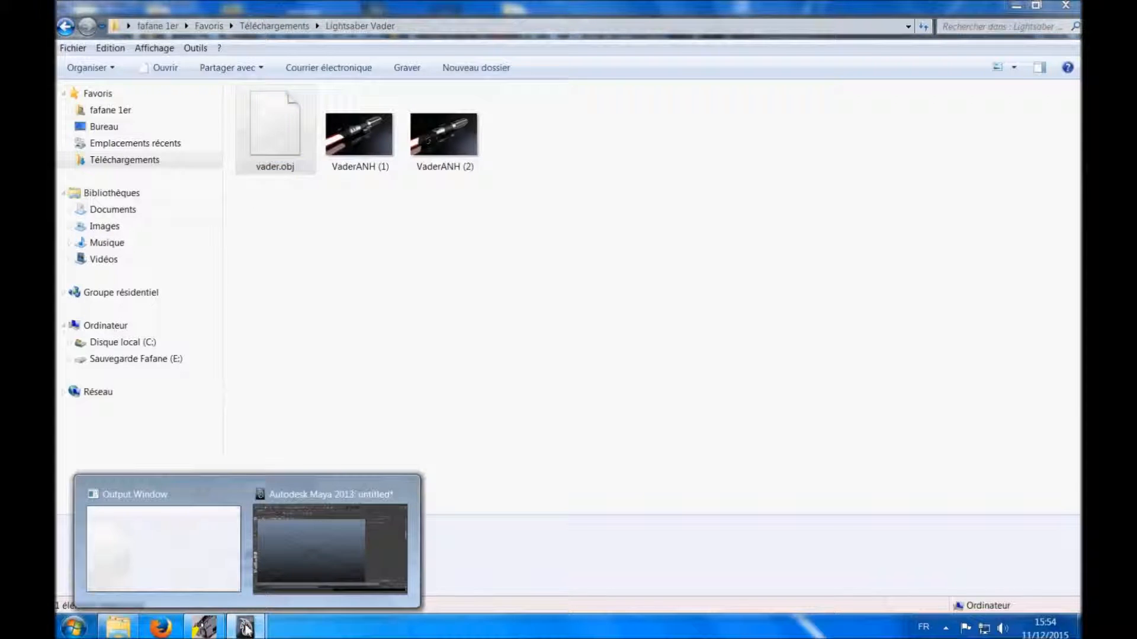
pyautogui.click(329, 531)
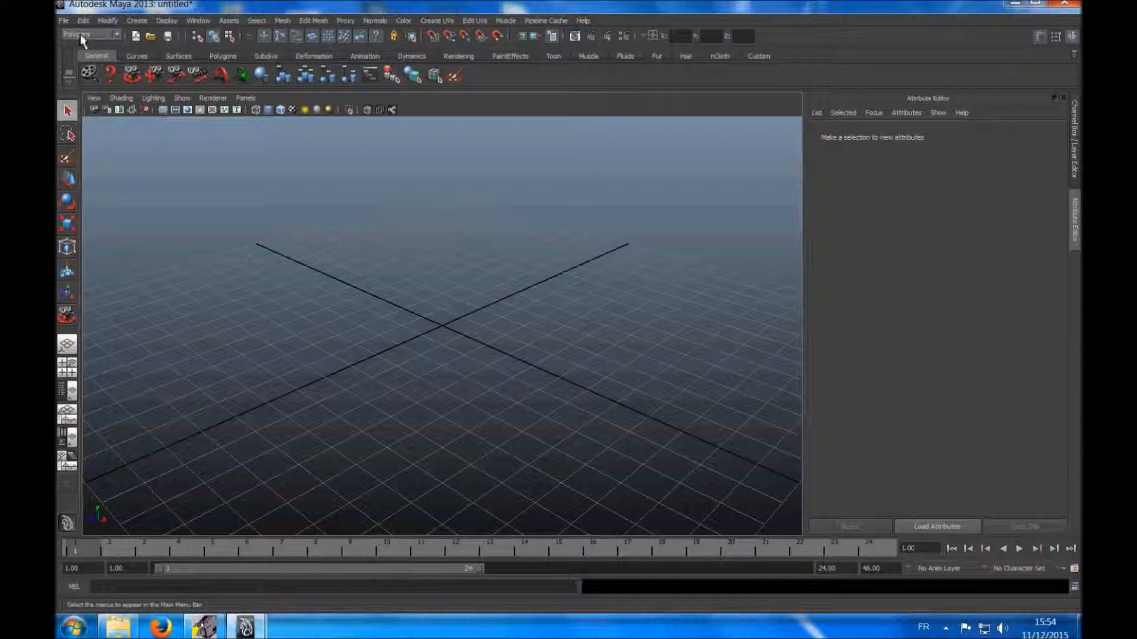
pyautogui.click(63, 21)
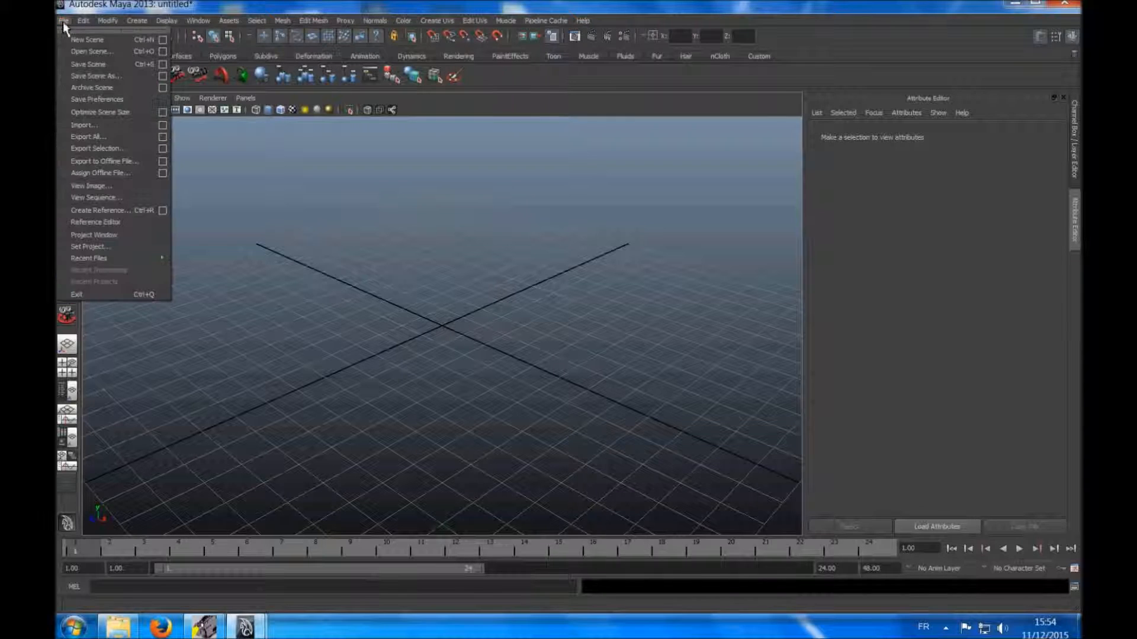
pyautogui.click(89, 126)
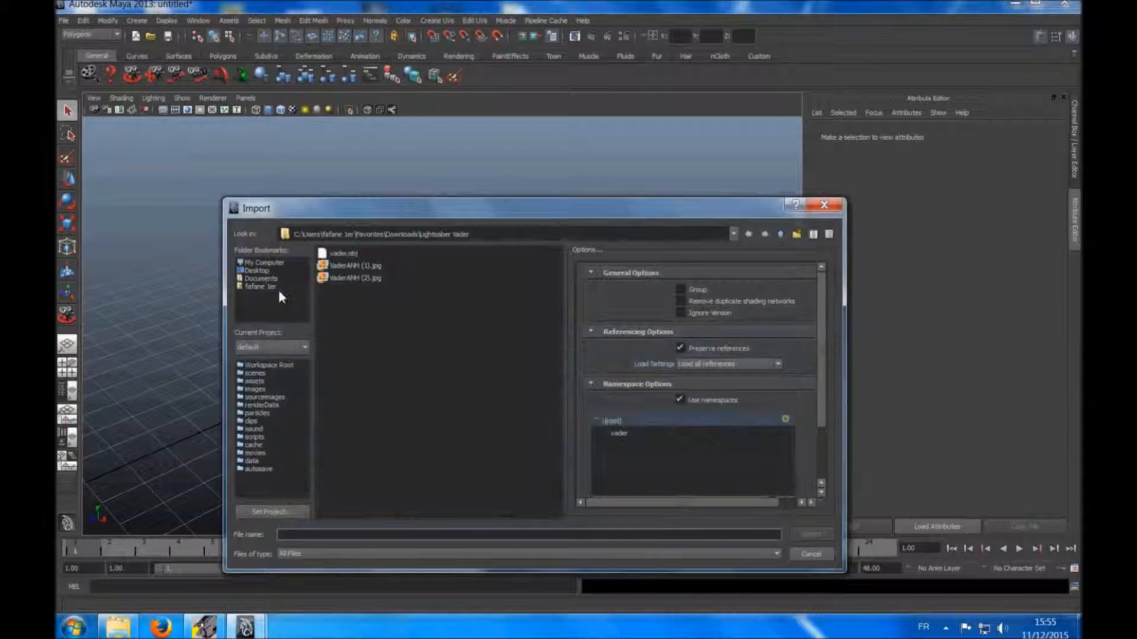
pyautogui.click(343, 255)
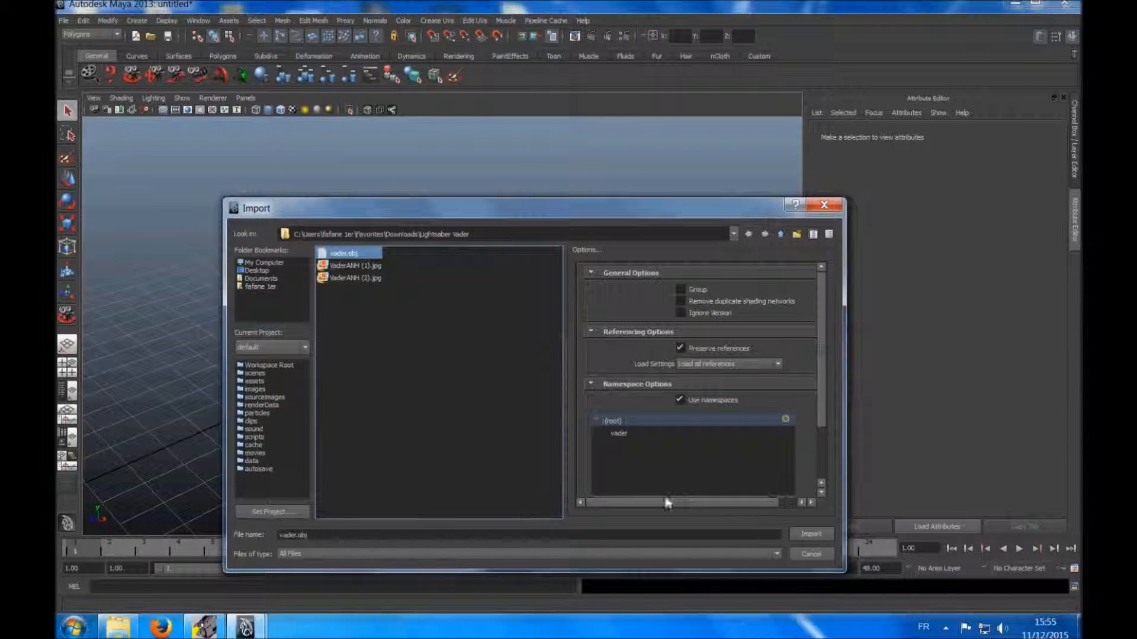
pyautogui.click(809, 539)
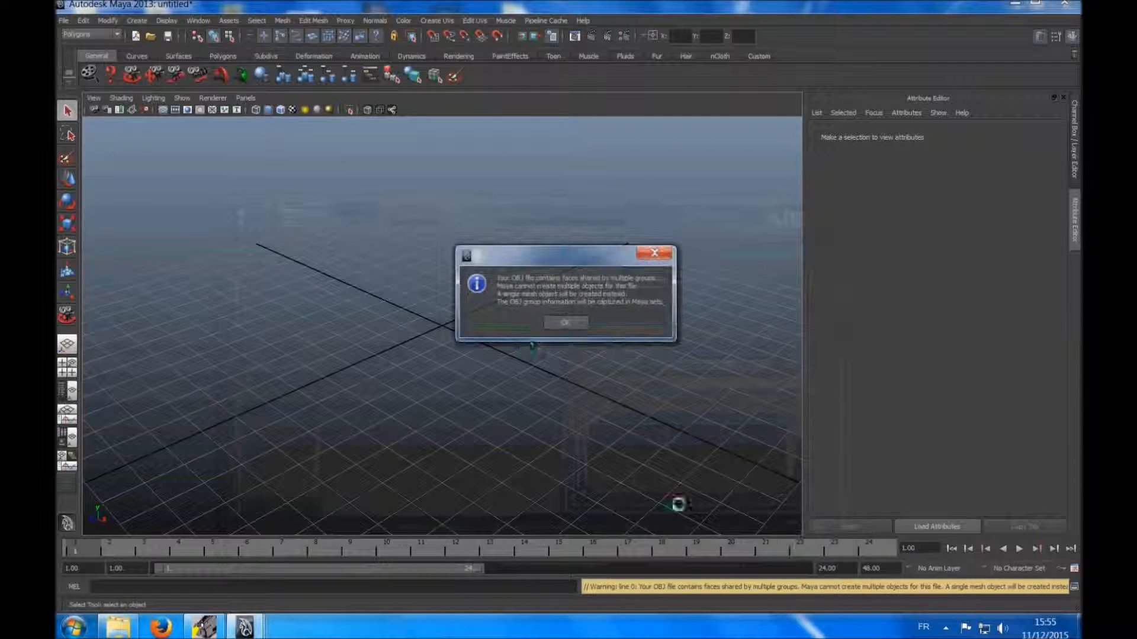
pyautogui.click(563, 319)
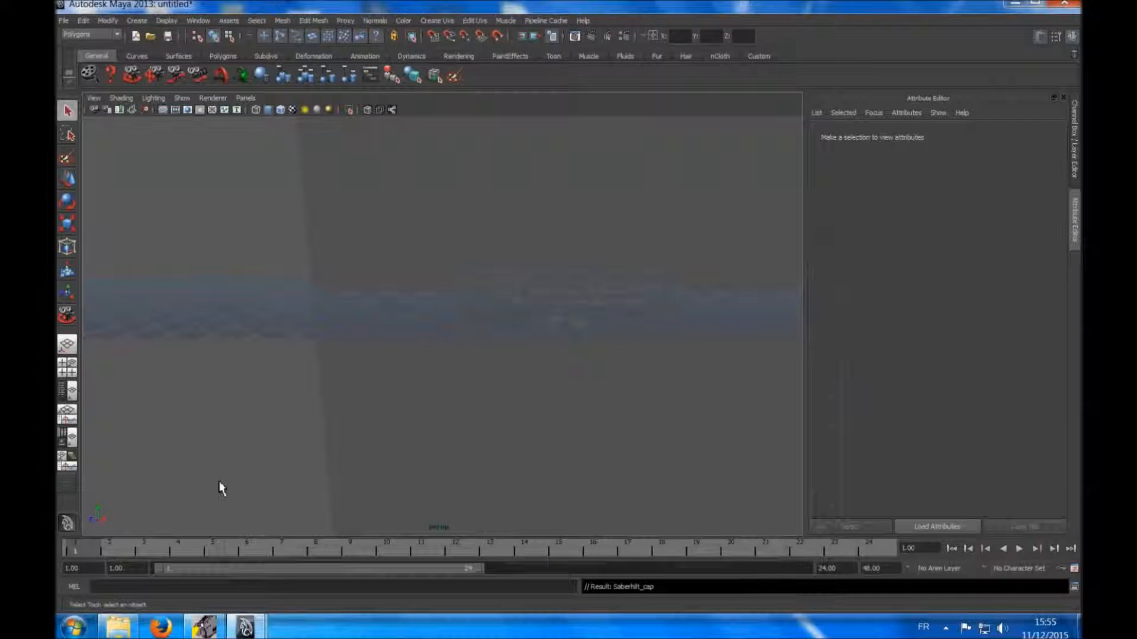
# Frame the imported lightsaber, select its mesh and separate it into individual pieces.
pyautogui.press('a')
pyautogui.scroll(5, 310, 320)
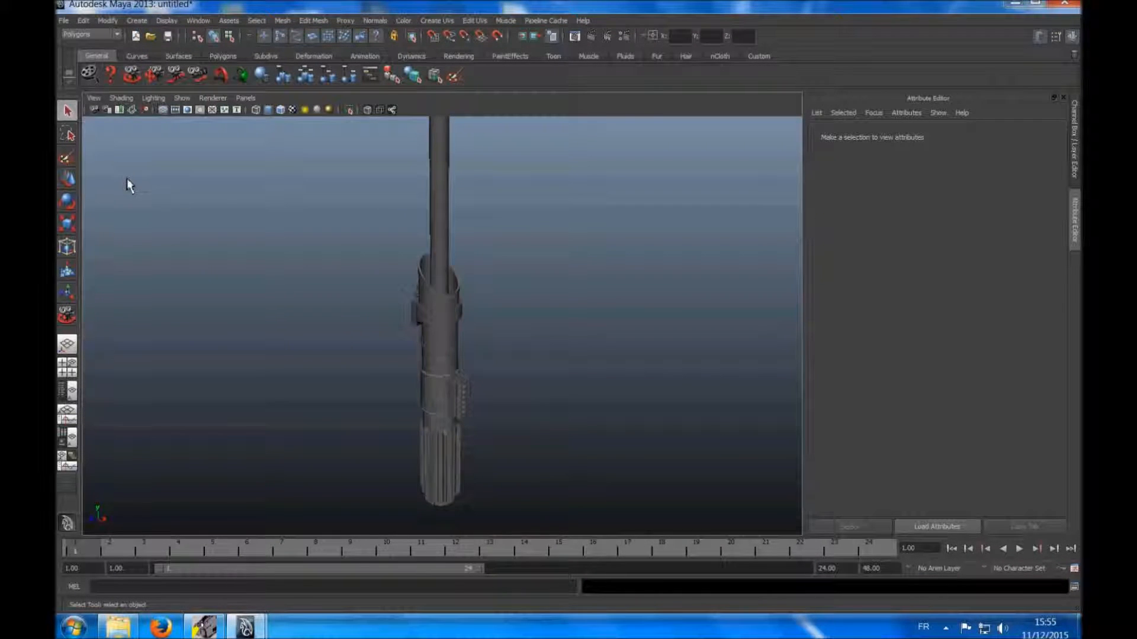
pyautogui.keyDown('alt'); pyautogui.moveTo(354, 228); pyautogui.dragTo(406, 198); pyautogui.keyUp('alt')
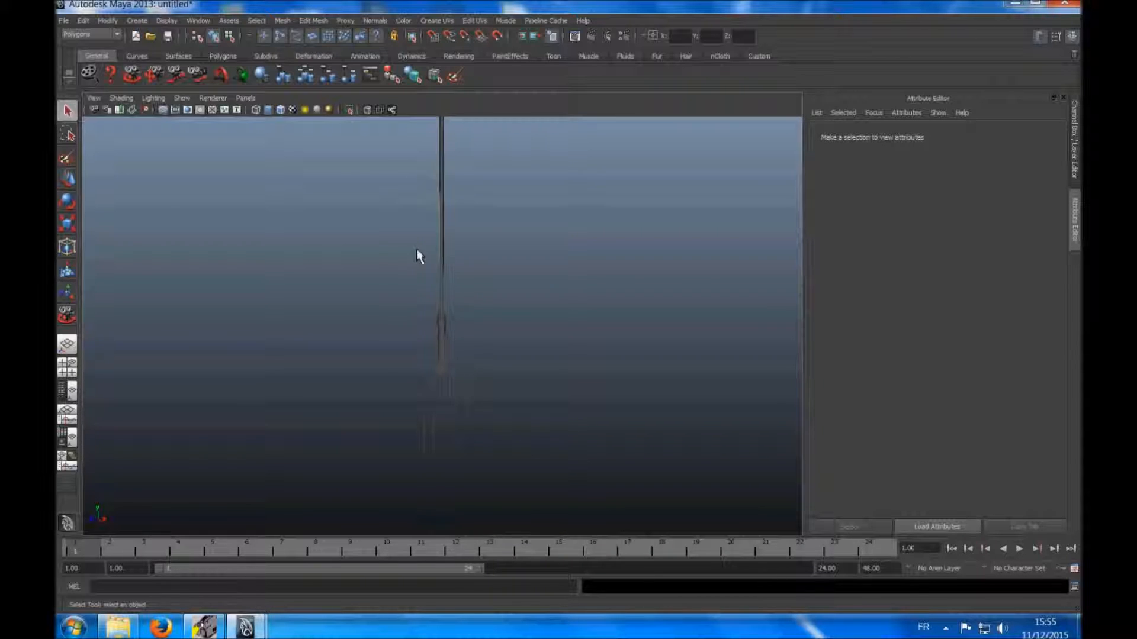
pyautogui.scroll(5, 418, 250)
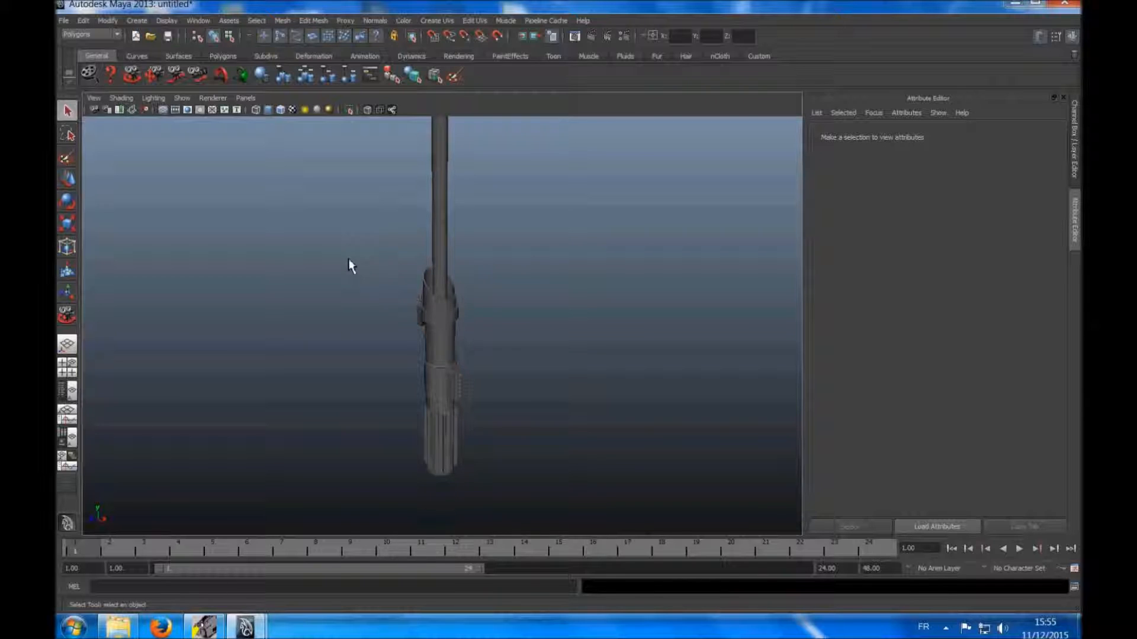
pyautogui.click(442, 365)
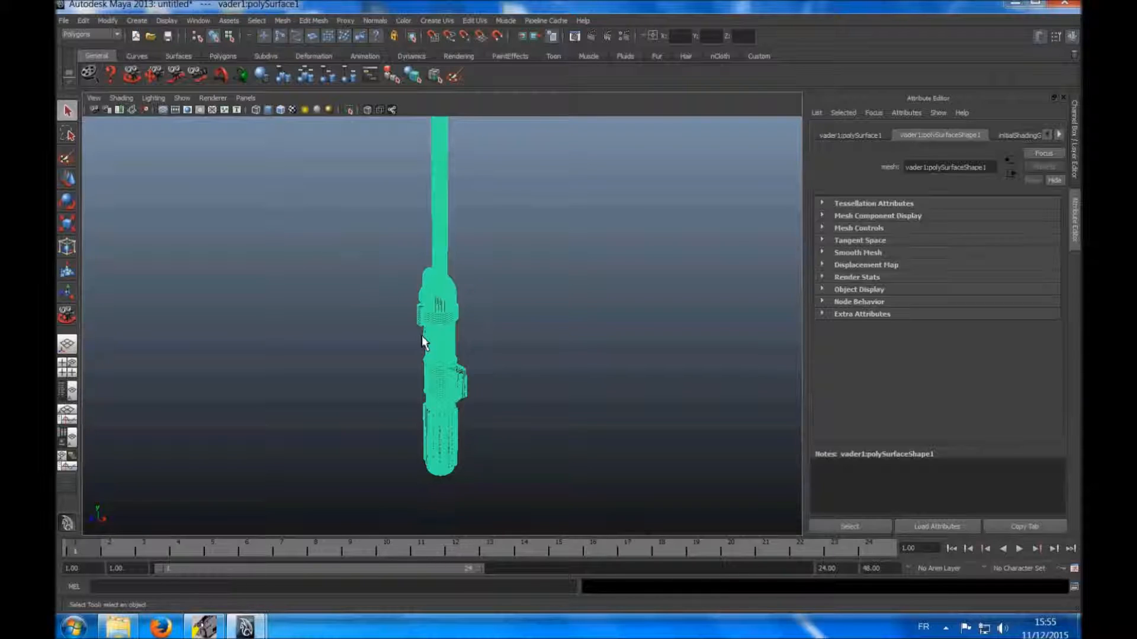
pyautogui.scroll(-3, 398, 328)
pyautogui.scroll(4, 398, 327)
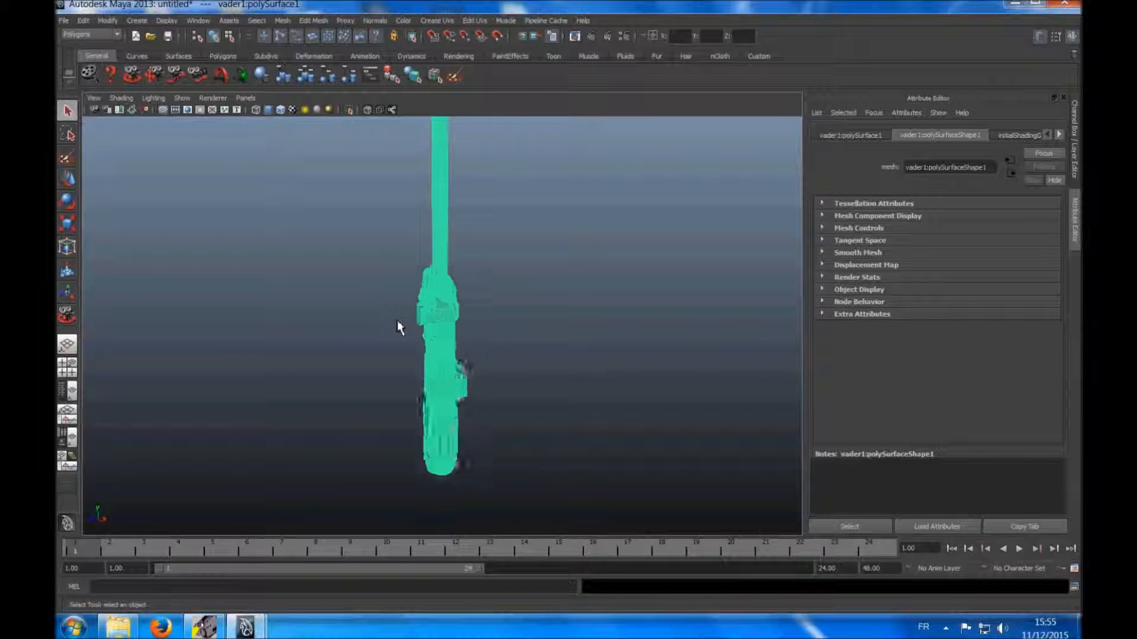
pyautogui.click(284, 22)
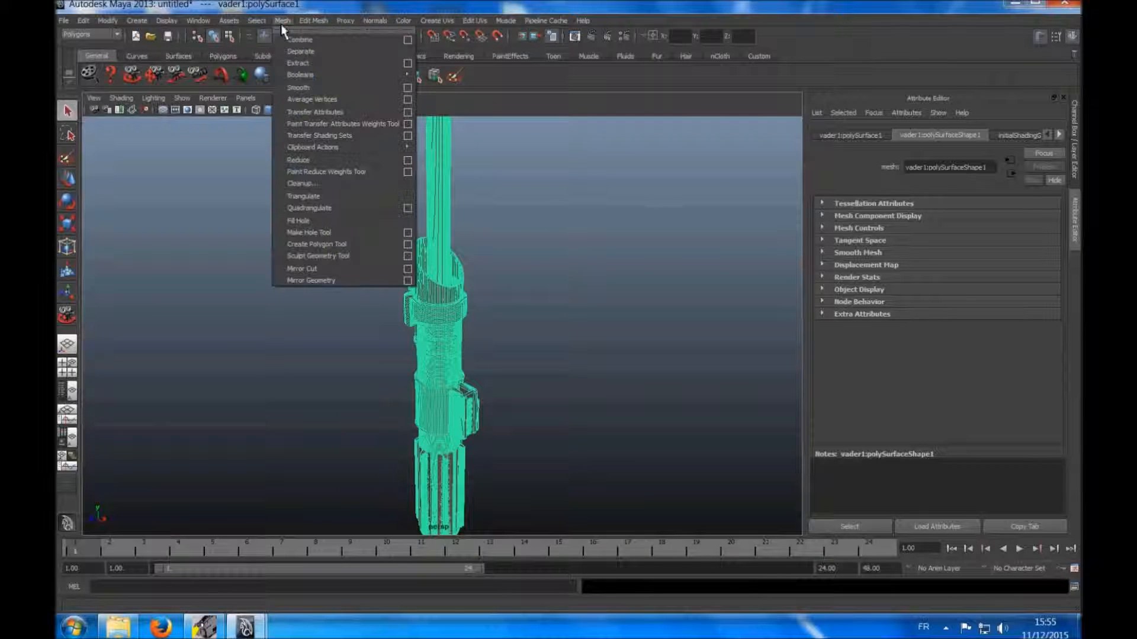
pyautogui.click(304, 52)
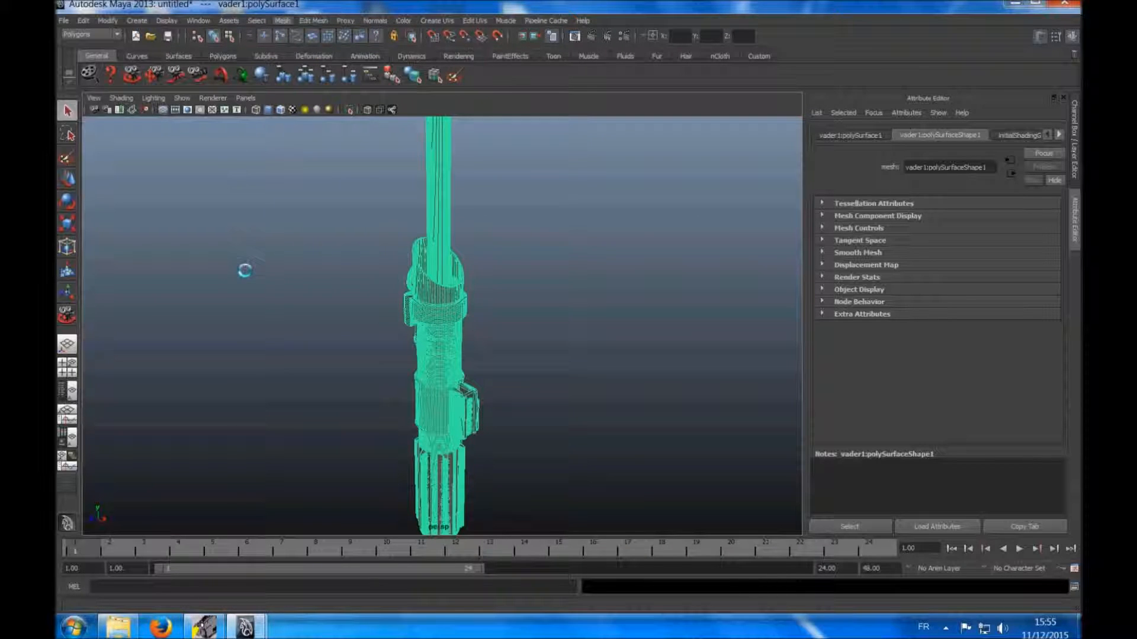
# Delete both blade sections of the lightsaber, the lower one and the upper one, leaving the hilt.
pyautogui.scroll(-3, 286, 271)
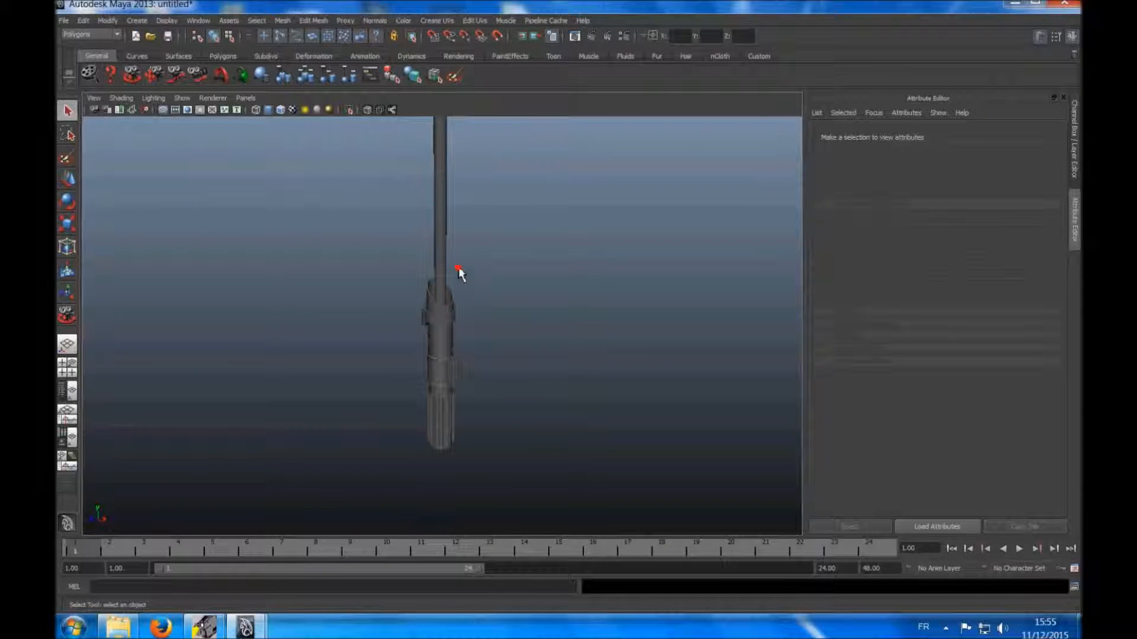
pyautogui.moveTo(485, 279); pyautogui.dragTo(481, 275)
pyautogui.scroll(-5, 334, 242)
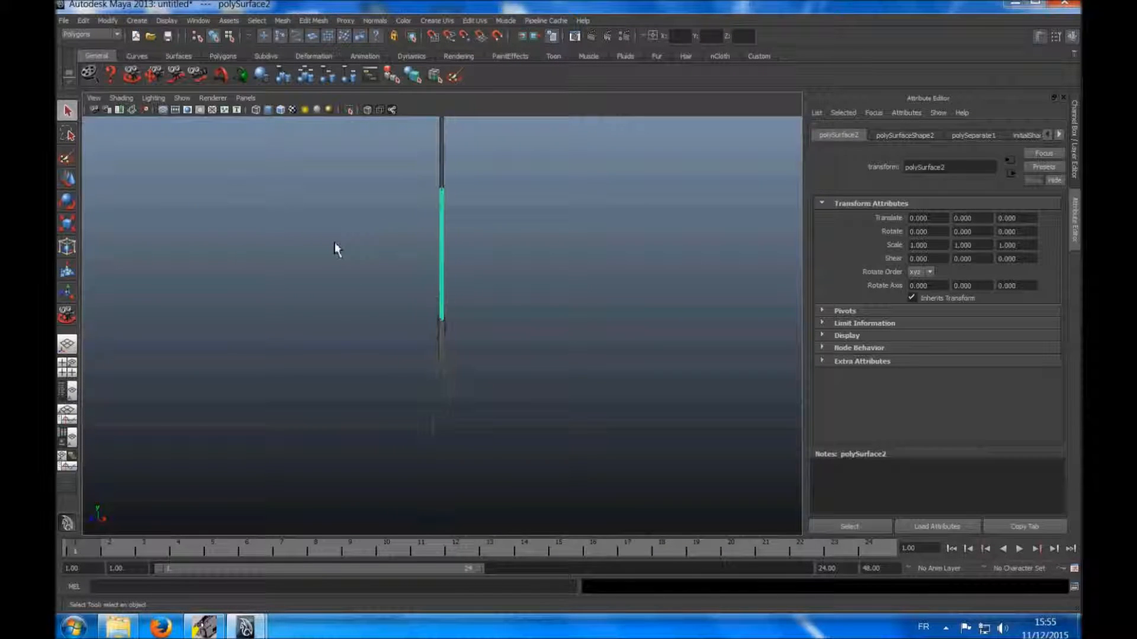
pyautogui.press('Delete')
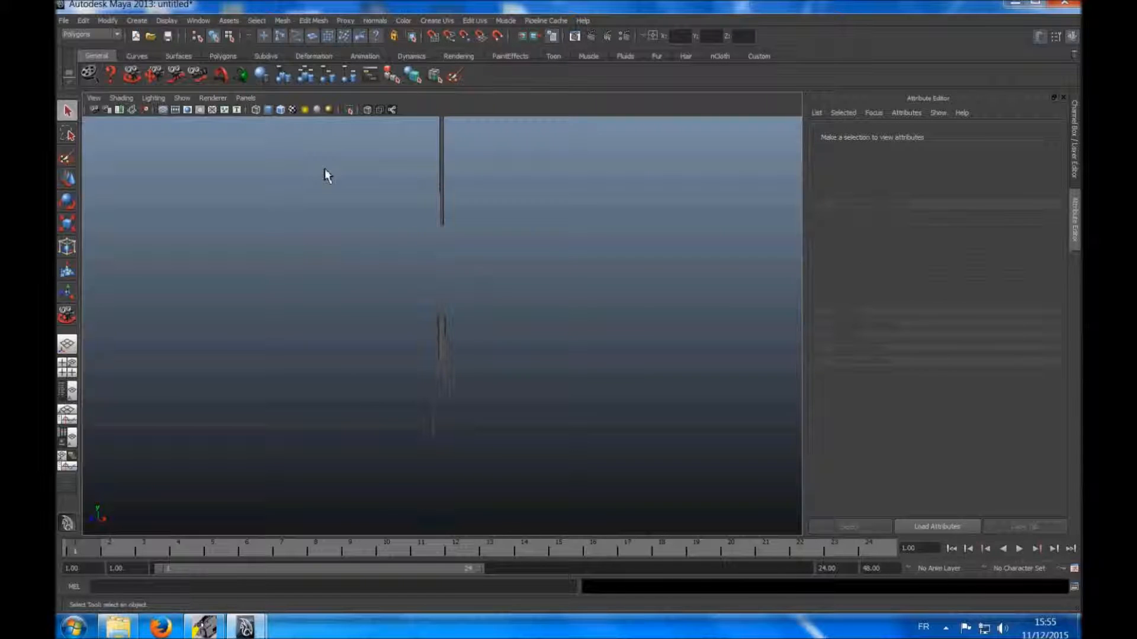
pyautogui.click(444, 173)
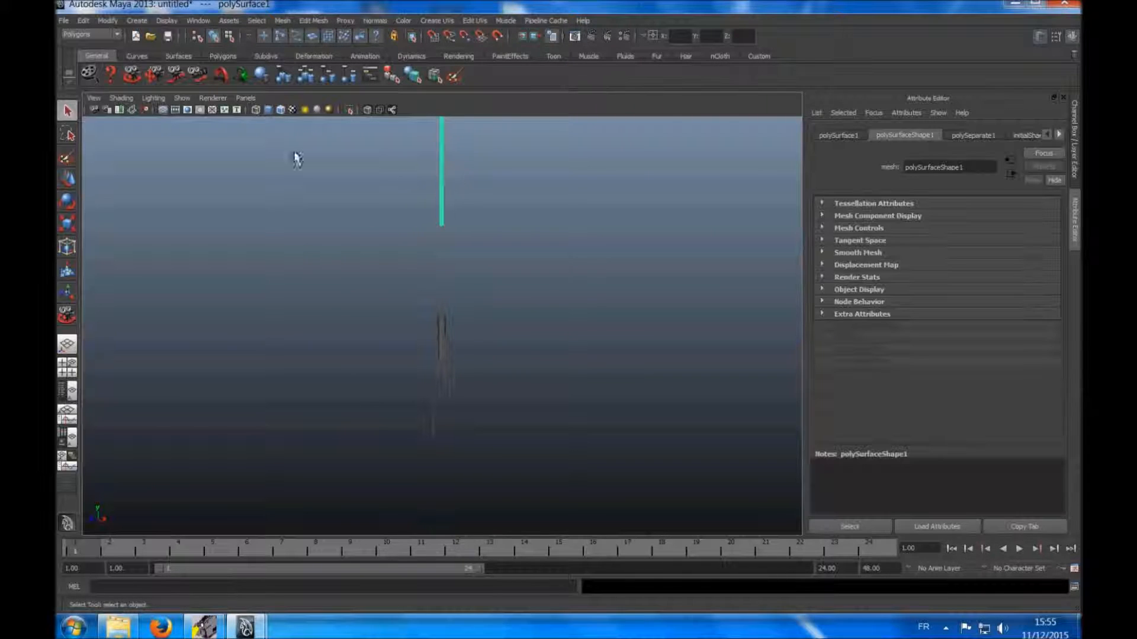
pyautogui.click(263, 76)
pyautogui.scroll(5, 378, 305)
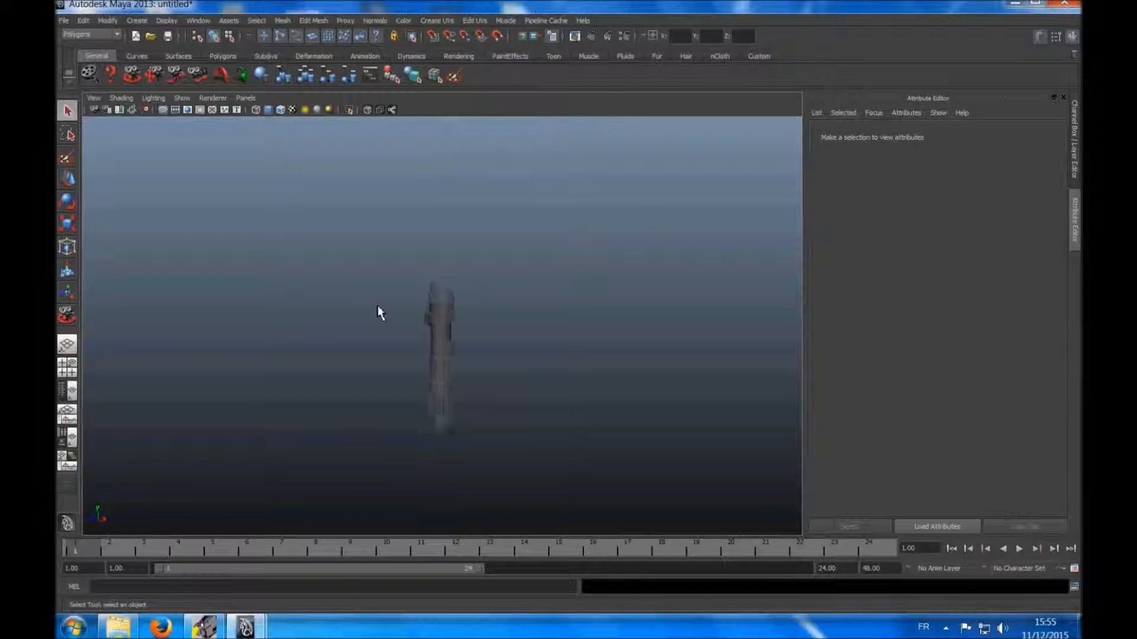
# Select the slanted emitter shroud at the hilt's open end, looking into it from above, and isolate it in the view.
pyautogui.scroll(3, 379, 306)
pyautogui.click(132, 75)
pyautogui.moveTo(330, 195); pyautogui.dragTo(337, 253)
pyautogui.scroll(4, 406, 287)
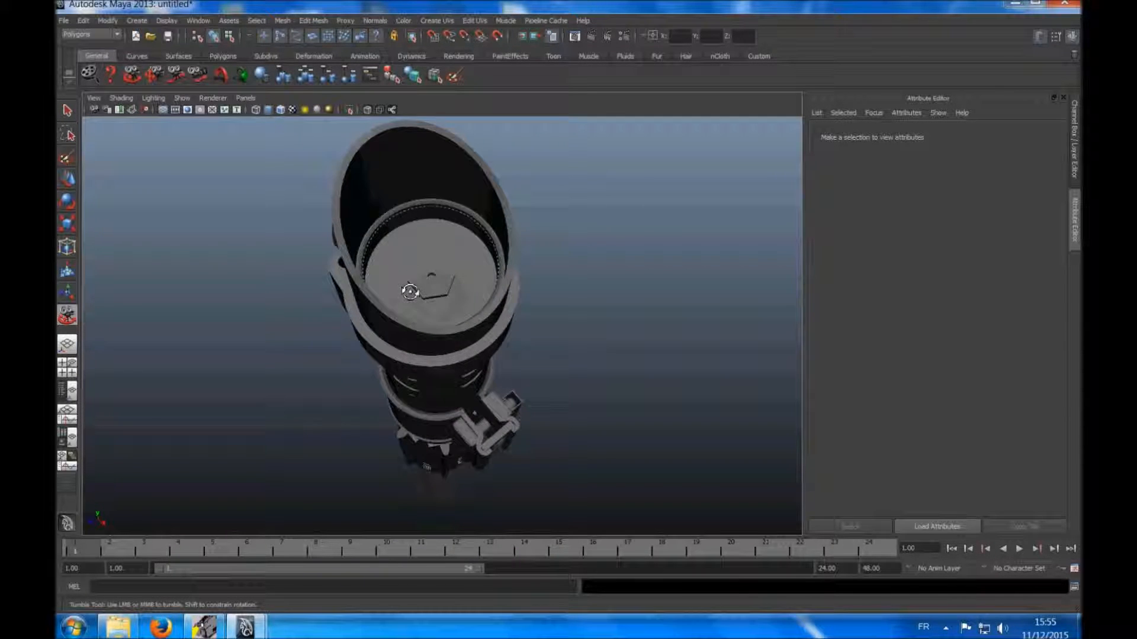
pyautogui.scroll(3, 411, 274)
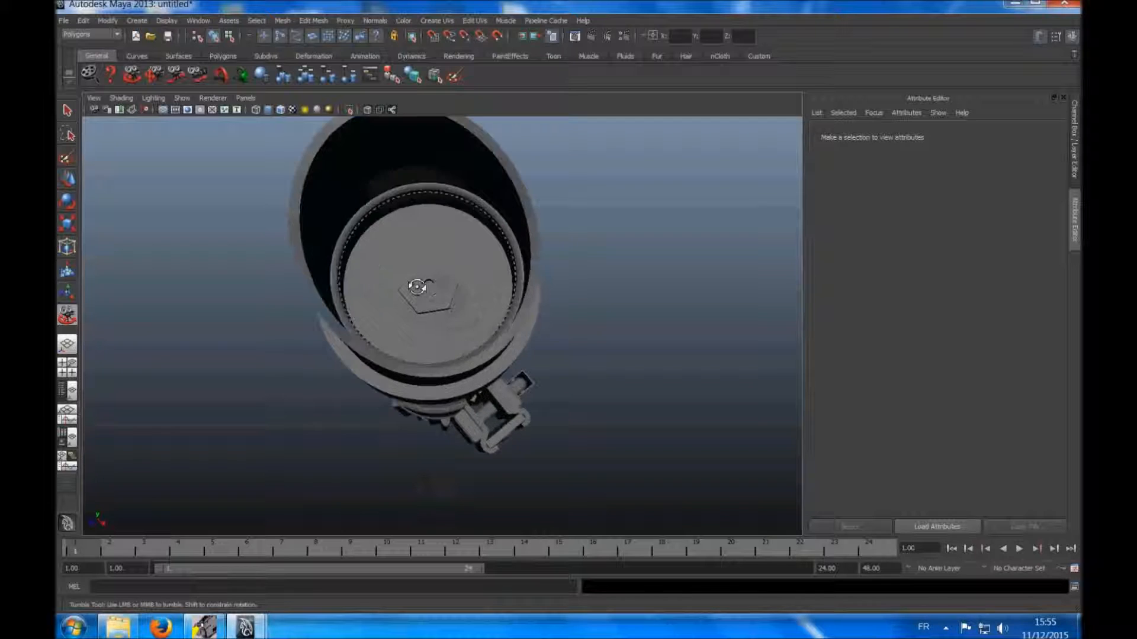
pyautogui.click(69, 111)
pyautogui.click(431, 253)
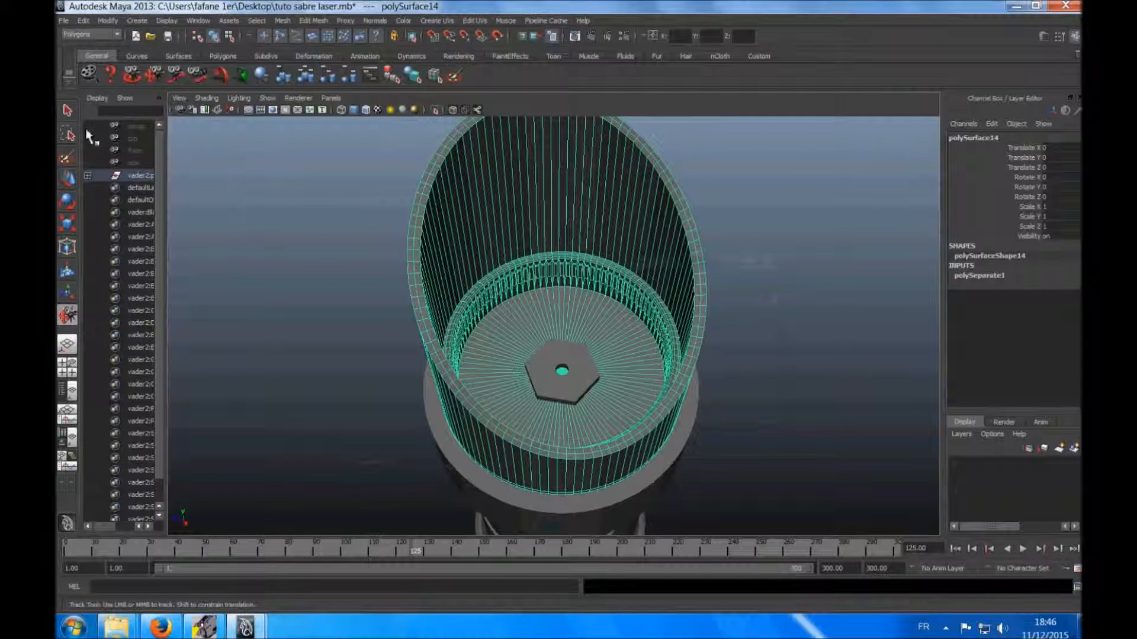
pyautogui.click(67, 114)
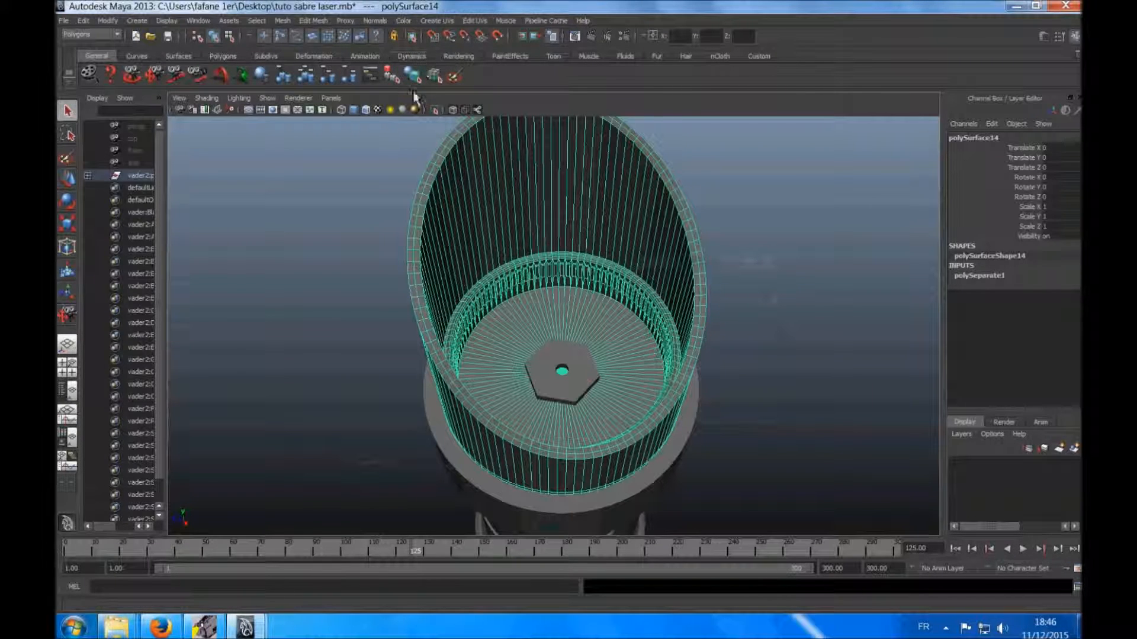
pyautogui.click(435, 110)
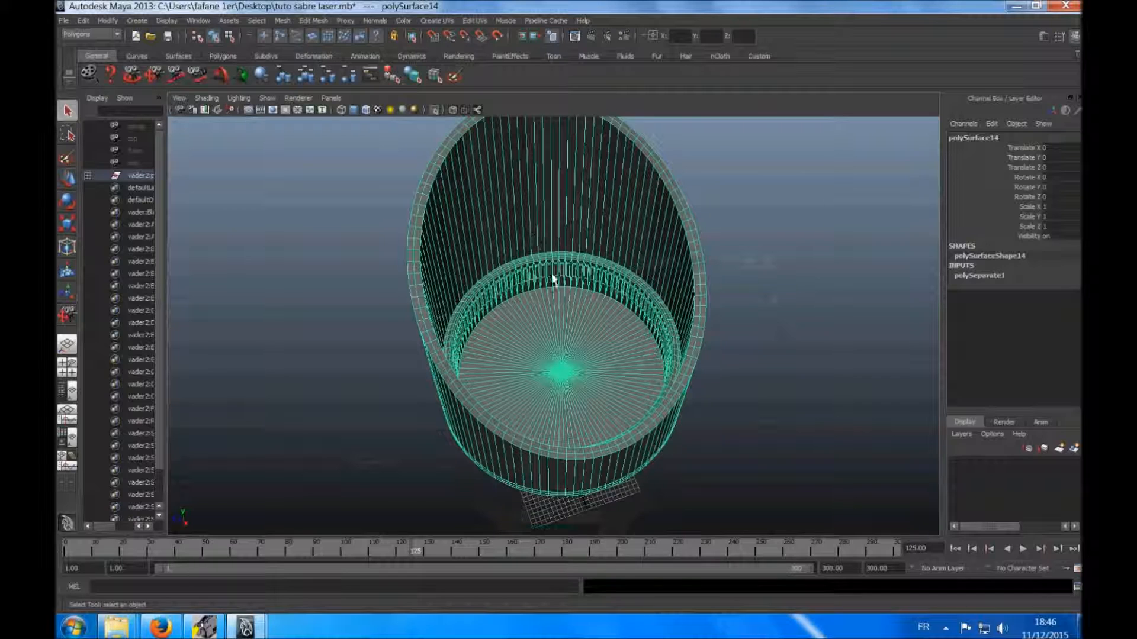
# Switch to face selection and select every wedge-shaped face of the flat disc inside the emitter, all the way around its centre.
pyautogui.scroll(2, 555, 311)
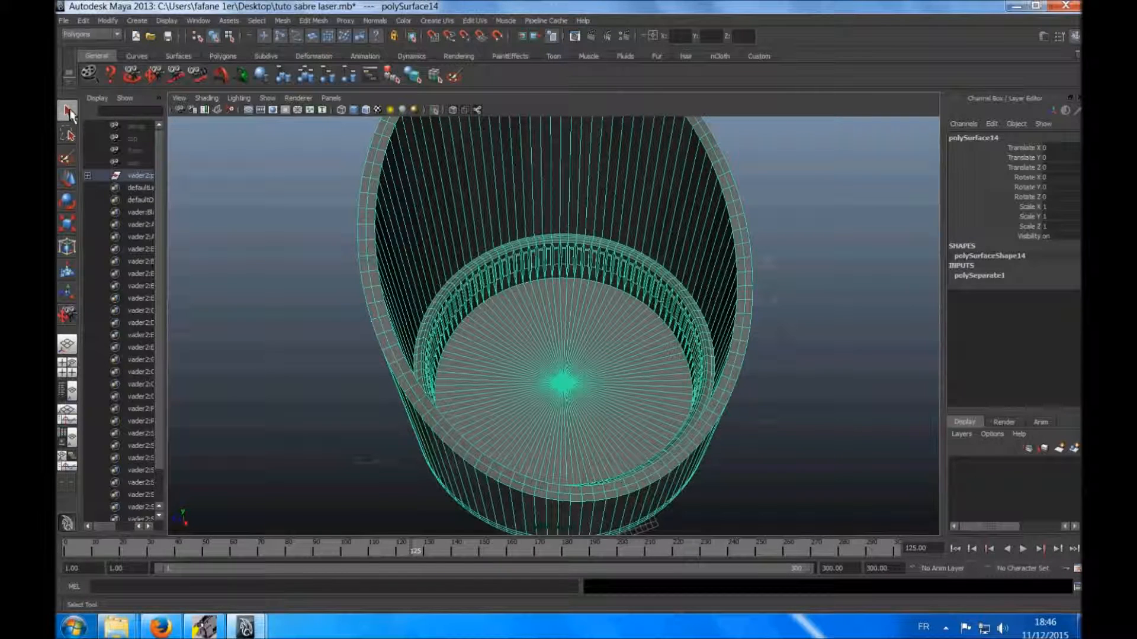
pyautogui.click(256, 20)
pyautogui.click(274, 78)
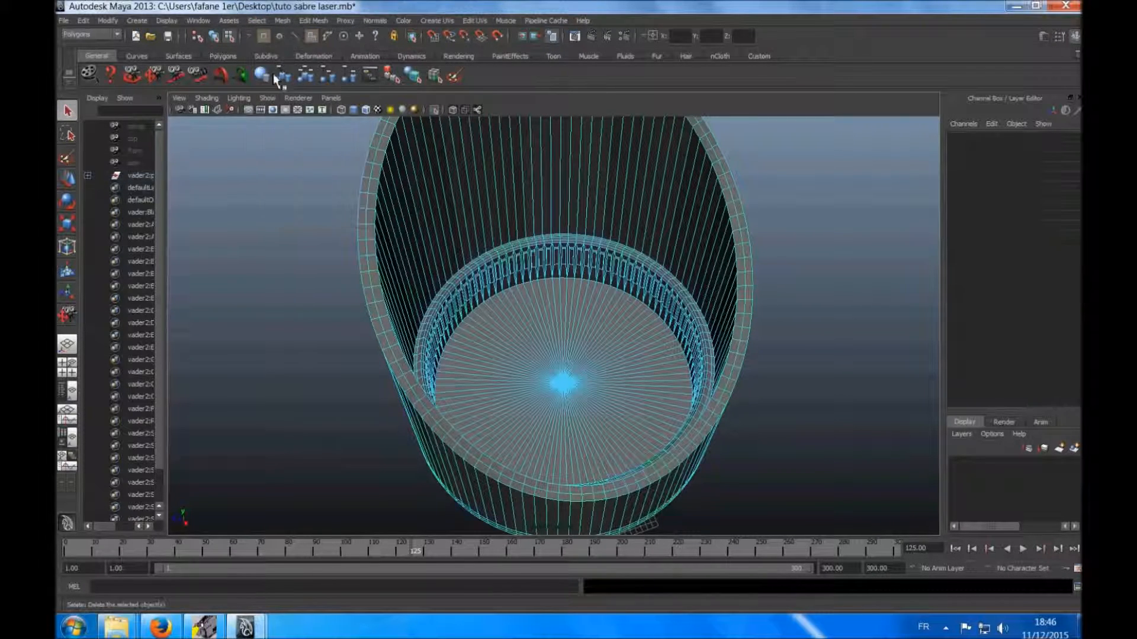
pyautogui.click(484, 321)
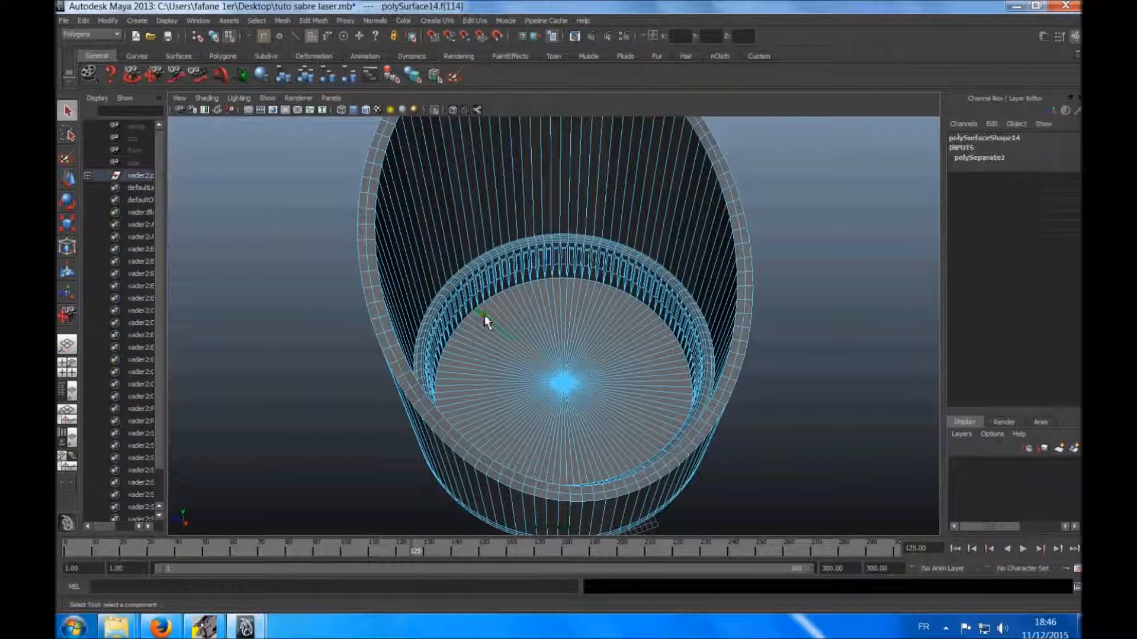
pyautogui.click(494, 317)
pyautogui.click(527, 298)
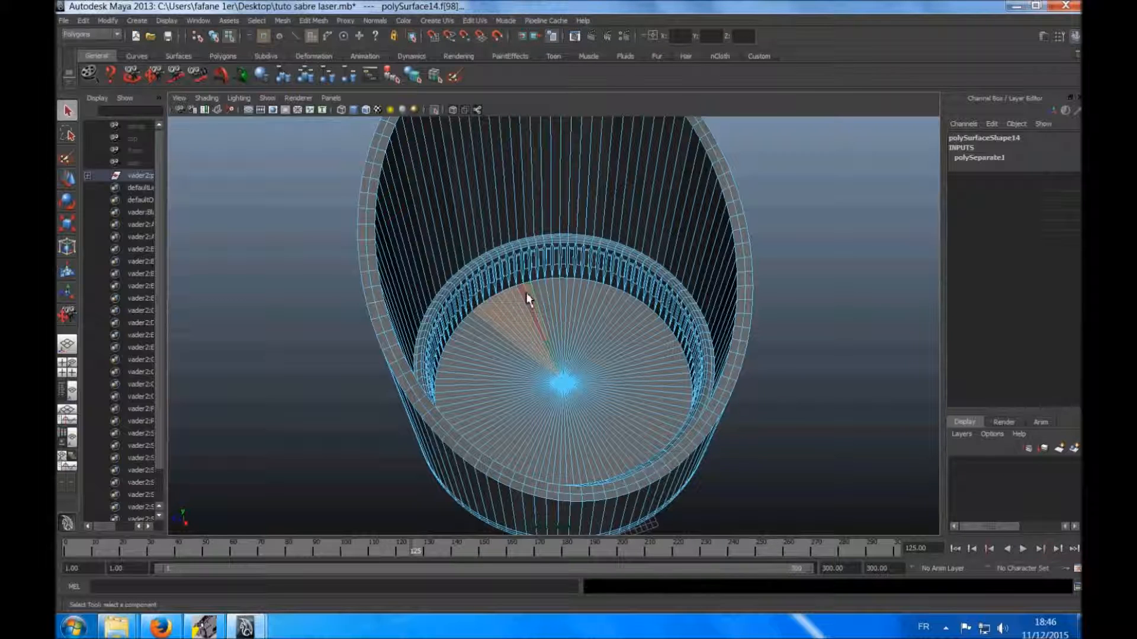
pyautogui.click(552, 292)
pyautogui.click(563, 294)
pyautogui.keyDown('shift'); pyautogui.click(572, 293); pyautogui.keyUp('shift')
pyautogui.keyDown('shift'); pyautogui.click(578, 293); pyautogui.keyUp('shift')
pyautogui.keyDown('shift'); pyautogui.click(584, 295); pyautogui.keyUp('shift')
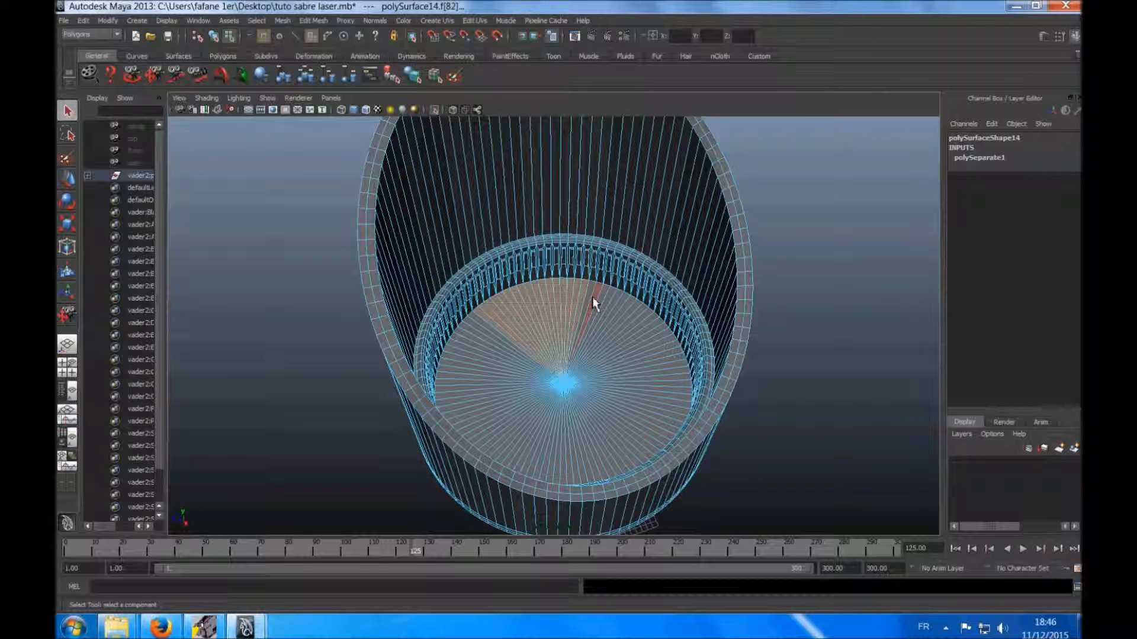
pyautogui.keyDown('shift'); pyautogui.click(595, 300); pyautogui.keyUp('shift')
pyautogui.keyDown('shift'); pyautogui.click(600, 301); pyautogui.keyUp('shift')
pyautogui.keyDown('shift'); pyautogui.click(615, 306); pyautogui.keyUp('shift')
pyautogui.keyDown('shift'); pyautogui.click(620, 312); pyautogui.keyUp('shift')
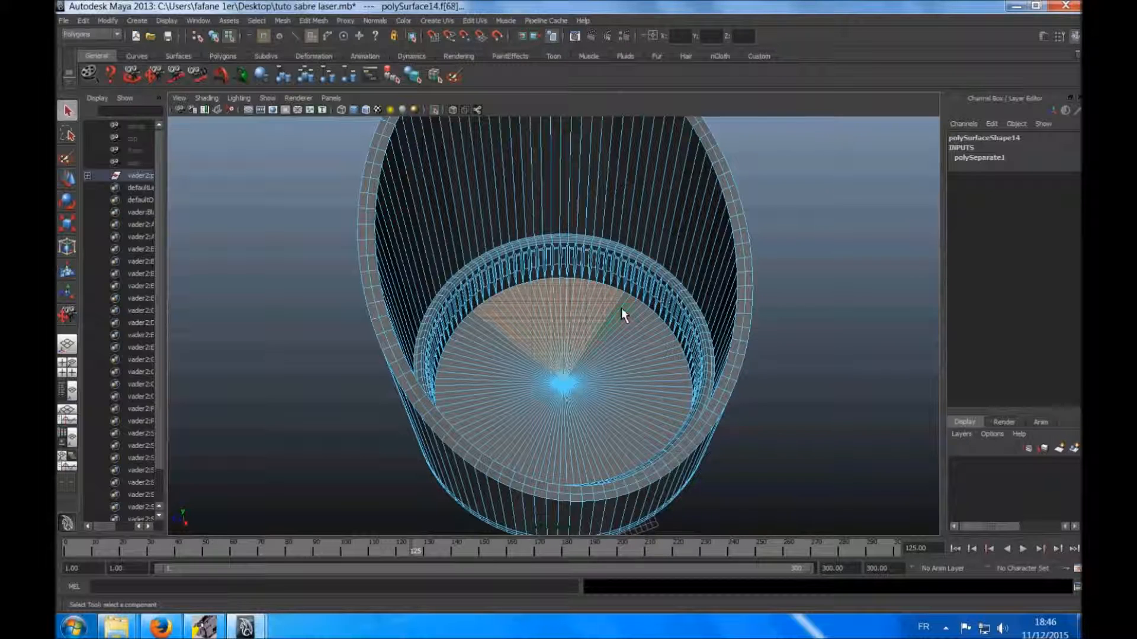
pyautogui.keyDown('shift'); pyautogui.click(632, 320); pyautogui.keyUp('shift')
pyautogui.keyDown('shift'); pyautogui.click(644, 328); pyautogui.keyUp('shift')
pyautogui.keyDown('shift'); pyautogui.click(648, 325); pyautogui.keyUp('shift')
pyautogui.keyDown('shift'); pyautogui.click(651, 333); pyautogui.keyUp('shift')
pyautogui.keyDown('shift'); pyautogui.click(655, 334); pyautogui.keyUp('shift')
pyautogui.keyDown('shift'); pyautogui.click(660, 342); pyautogui.keyUp('shift')
pyautogui.keyDown('shift'); pyautogui.click(665, 351); pyautogui.keyUp('shift')
pyautogui.keyDown('shift'); pyautogui.click(674, 363); pyautogui.keyUp('shift')
pyautogui.keyDown('shift'); pyautogui.click(678, 371); pyautogui.keyUp('shift')
pyautogui.keyDown('shift'); pyautogui.click(676, 369); pyautogui.keyUp('shift')
pyautogui.keyDown('shift'); pyautogui.click(679, 376); pyautogui.keyUp('shift')
pyautogui.keyDown('shift'); pyautogui.click(681, 383); pyautogui.keyUp('shift')
pyautogui.keyDown('shift'); pyautogui.click(680, 385); pyautogui.keyUp('shift')
pyautogui.keyDown('shift'); pyautogui.click(684, 393); pyautogui.keyUp('shift')
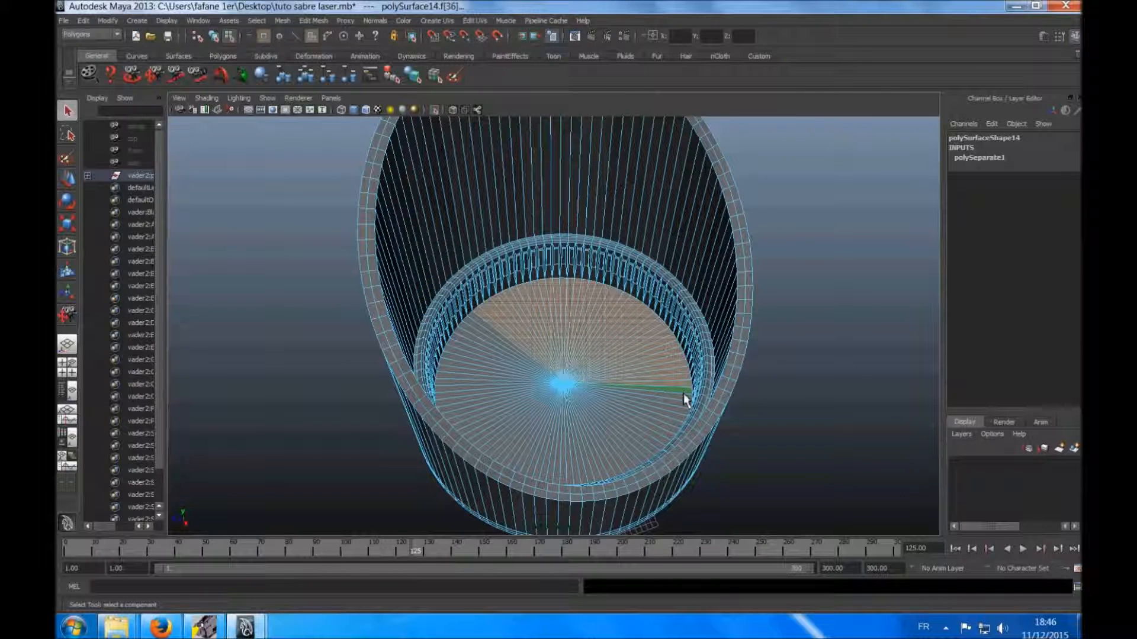
pyautogui.keyDown('shift'); pyautogui.click(682, 405); pyautogui.keyUp('shift')
pyautogui.keyDown('shift'); pyautogui.click(681, 412); pyautogui.keyUp('shift')
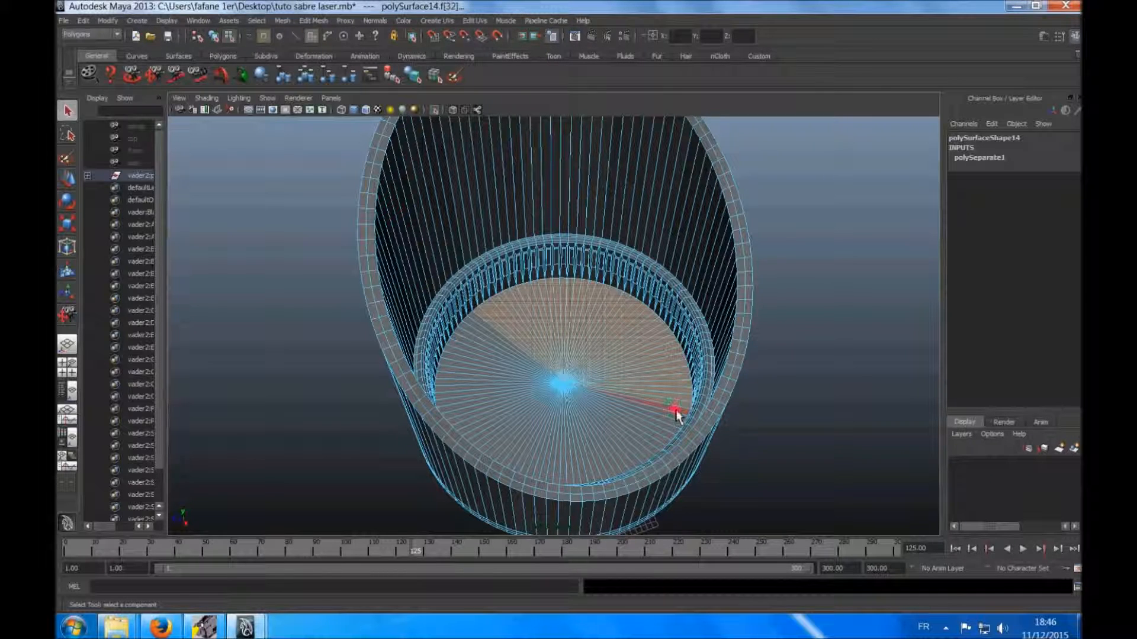
pyautogui.keyDown('shift'); pyautogui.click(669, 428); pyautogui.keyUp('shift')
pyautogui.keyDown('shift'); pyautogui.click(661, 435); pyautogui.keyUp('shift')
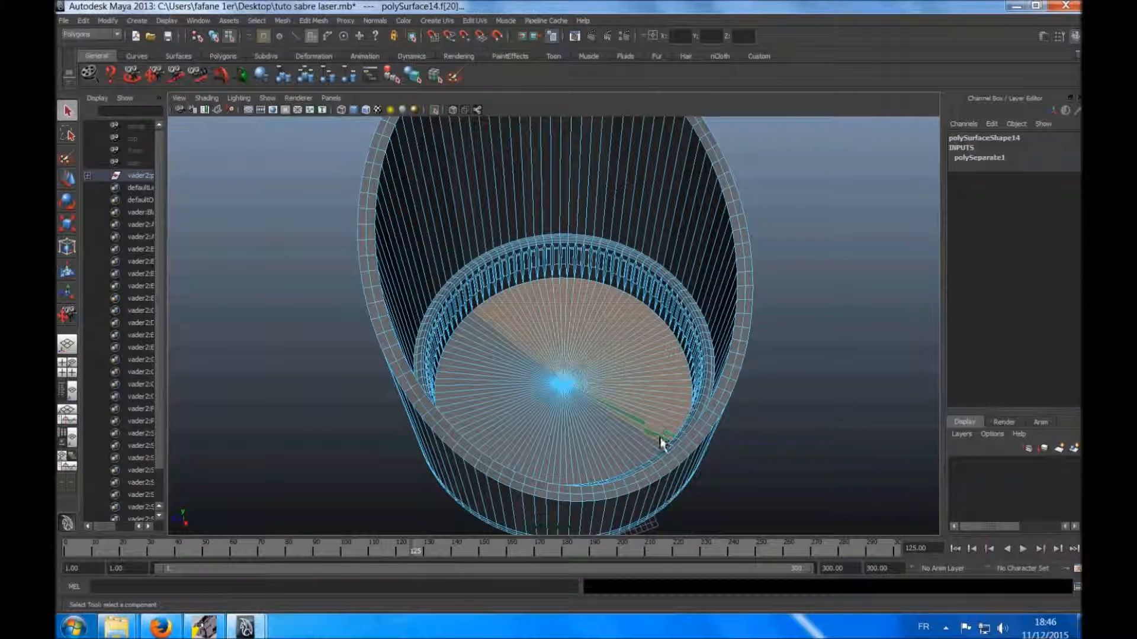
pyautogui.keyDown('shift'); pyautogui.click(655, 442); pyautogui.keyUp('shift')
pyautogui.keyDown('shift'); pyautogui.click(638, 453); pyautogui.keyUp('shift')
pyautogui.keyDown('shift'); pyautogui.click(635, 456); pyautogui.keyUp('shift')
pyautogui.keyDown('shift'); pyautogui.click(632, 460); pyautogui.keyUp('shift')
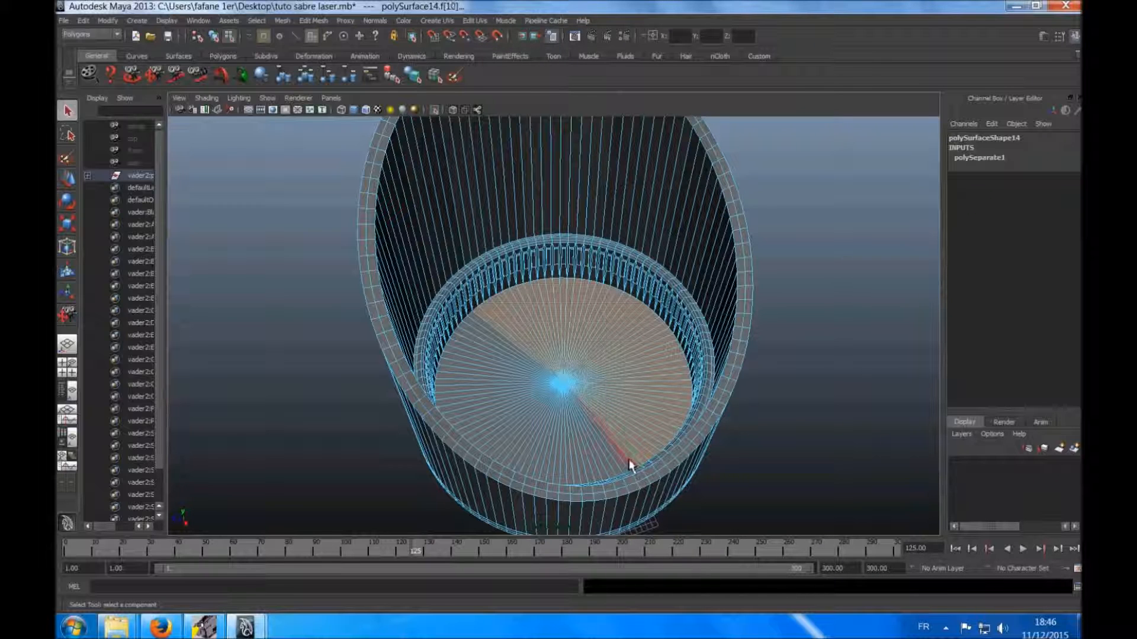
pyautogui.keyDown('shift'); pyautogui.click(620, 460); pyautogui.keyUp('shift')
pyautogui.keyDown('shift'); pyautogui.click(605, 472); pyautogui.keyUp('shift')
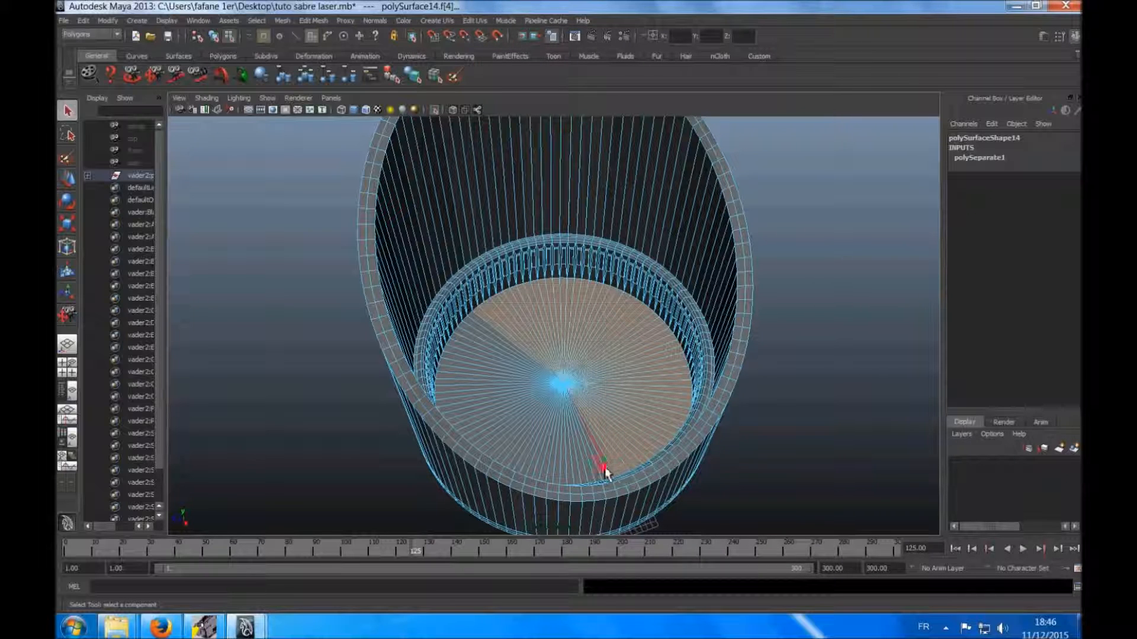
pyautogui.keyDown('shift'); pyautogui.click(594, 474); pyautogui.keyUp('shift')
pyautogui.keyDown('shift'); pyautogui.click(593, 469); pyautogui.keyUp('shift')
pyautogui.keyDown('shift'); pyautogui.click(584, 476); pyautogui.keyUp('shift')
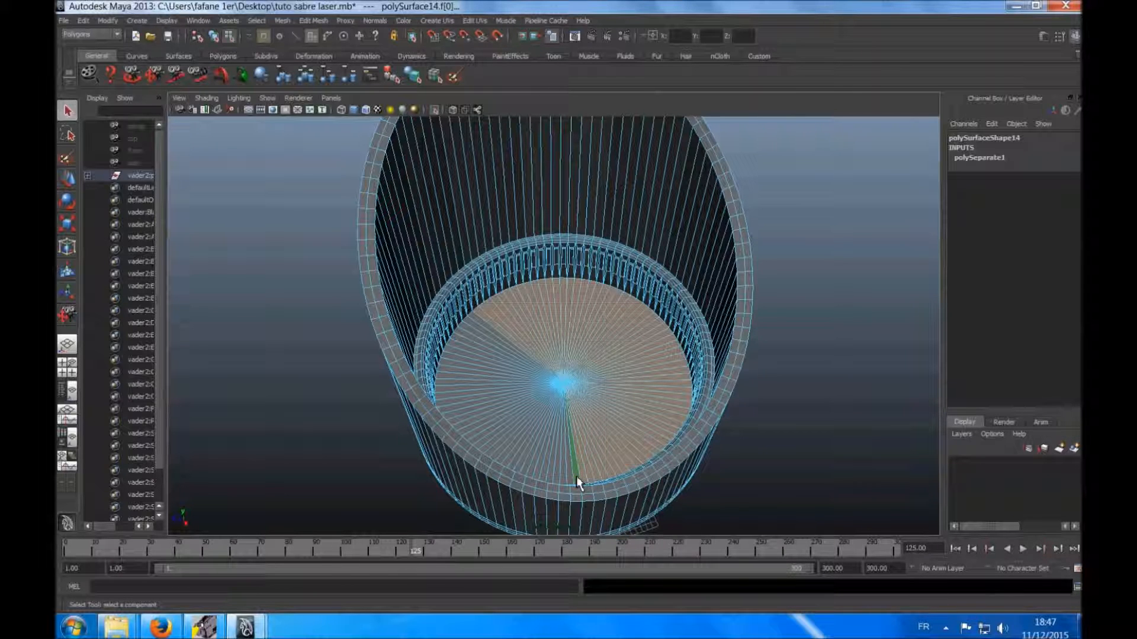
pyautogui.keyDown('shift'); pyautogui.click(565, 474); pyautogui.keyUp('shift')
pyautogui.keyDown('shift'); pyautogui.click(552, 474); pyautogui.keyUp('shift')
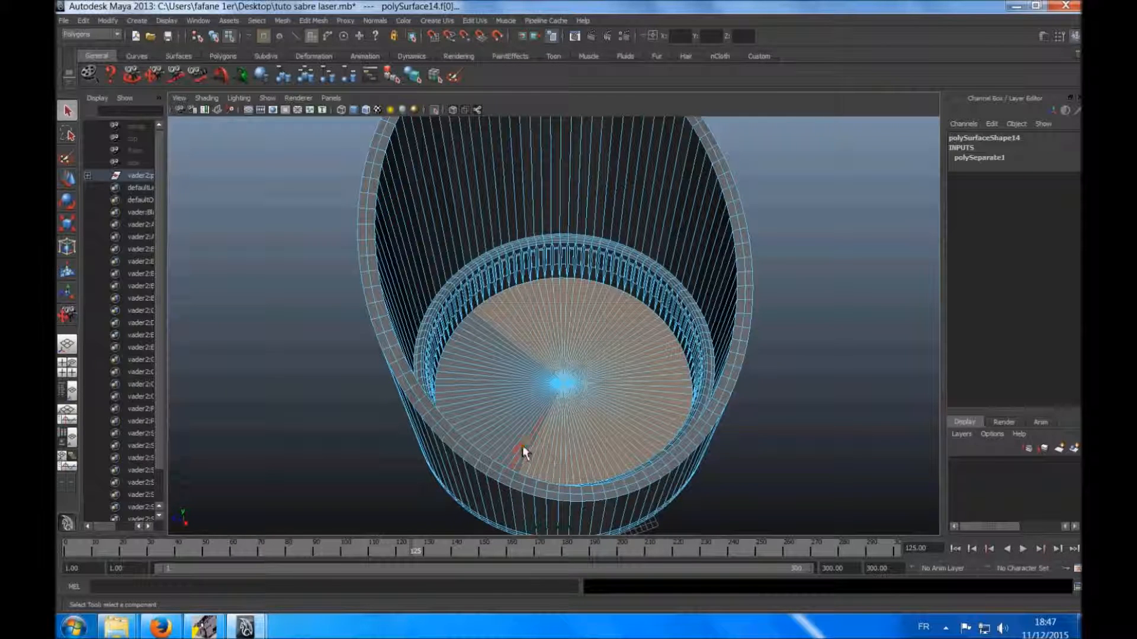
pyautogui.keyDown('shift'); pyautogui.click(526, 456); pyautogui.keyUp('shift')
pyautogui.keyDown('shift'); pyautogui.click(515, 441); pyautogui.keyUp('shift')
pyautogui.keyDown('shift'); pyautogui.click(511, 438); pyautogui.keyUp('shift')
pyautogui.keyDown('shift'); pyautogui.click(505, 434); pyautogui.keyUp('shift')
pyautogui.keyDown('shift'); pyautogui.click(496, 432); pyautogui.keyUp('shift')
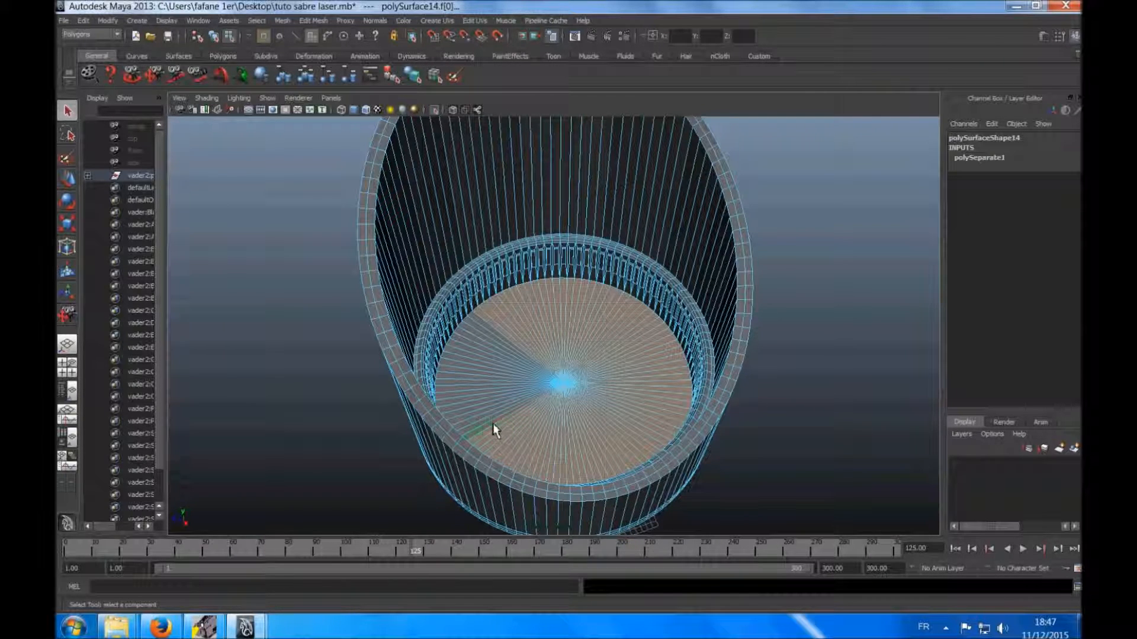
pyautogui.keyDown('shift'); pyautogui.click(479, 411); pyautogui.keyUp('shift')
pyautogui.keyDown('shift'); pyautogui.click(474, 400); pyautogui.keyUp('shift')
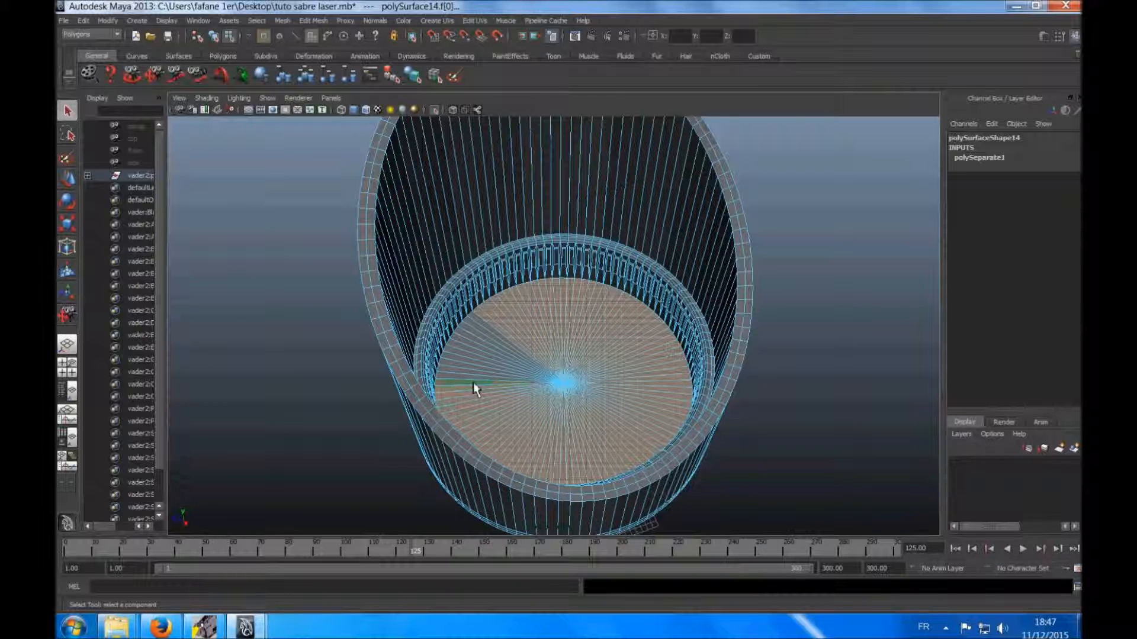
pyautogui.keyDown('shift'); pyautogui.click(474, 381); pyautogui.keyUp('shift')
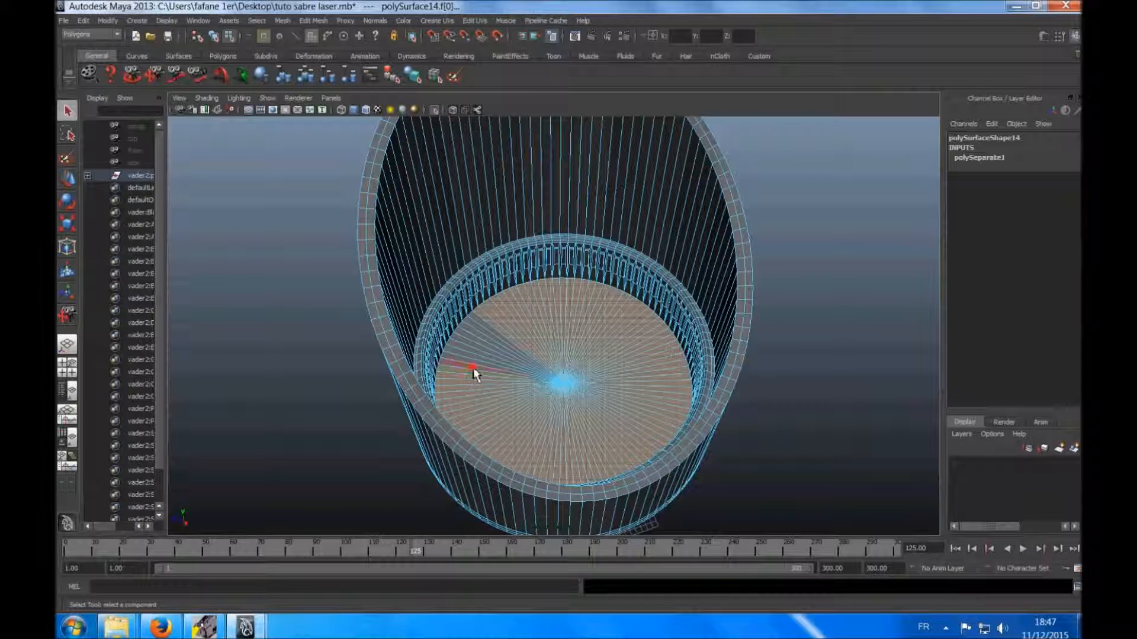
pyautogui.keyDown('shift'); pyautogui.click(496, 345); pyautogui.keyUp('shift')
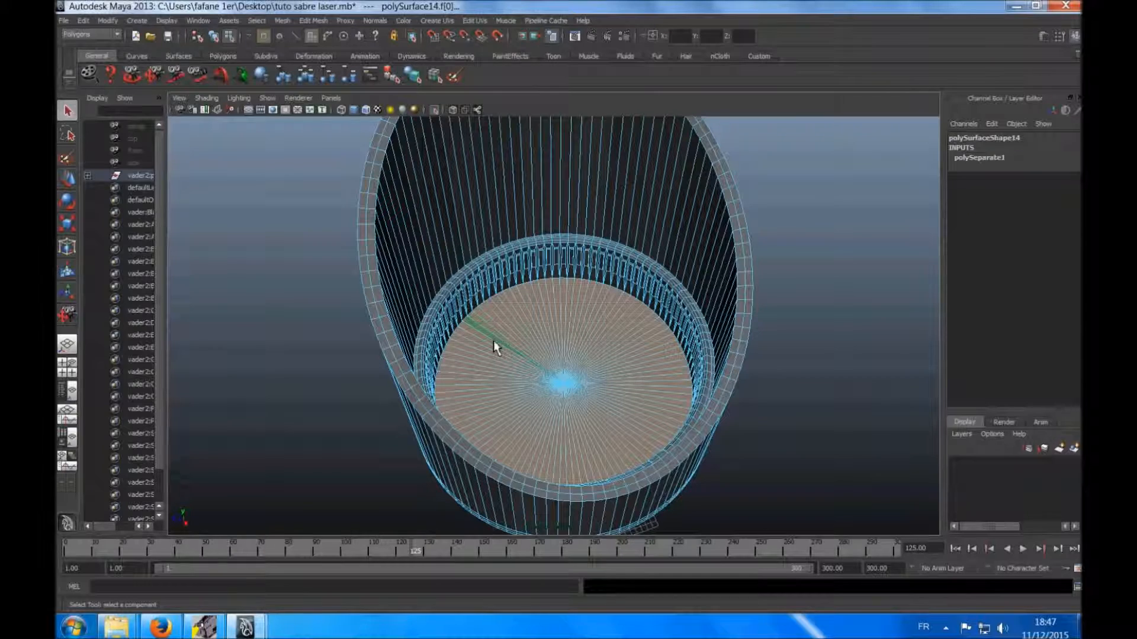
# Extrude the selected disc faces and scale them uniformly inward to a local scale of about 0.483.
pyautogui.click(132, 76)
pyautogui.moveTo(406, 377); pyautogui.dragTo(373, 379)
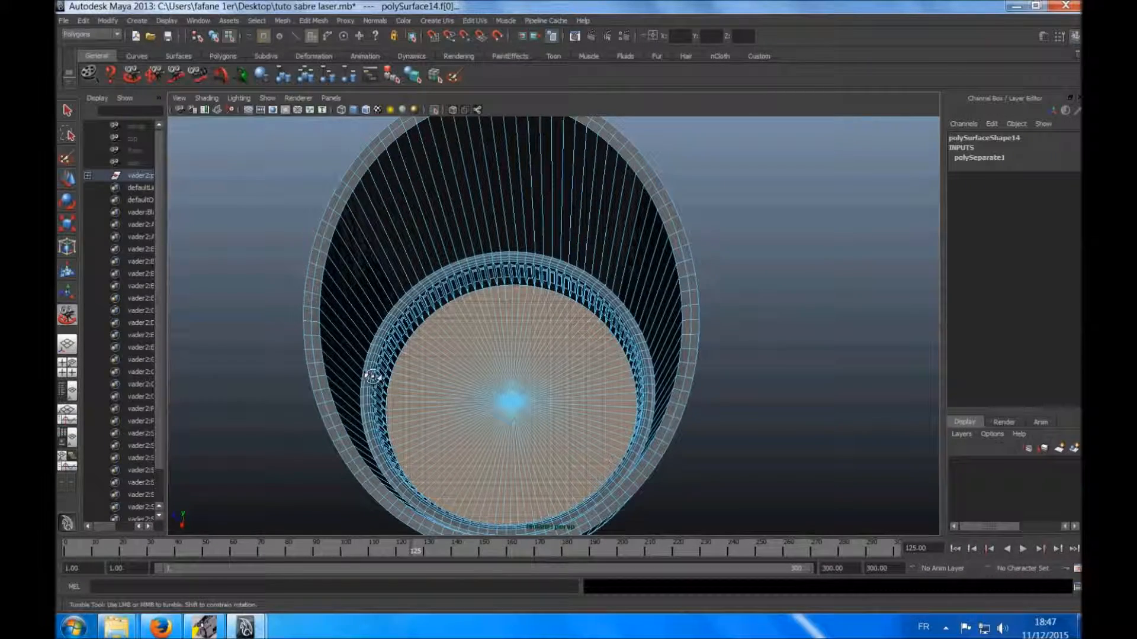
pyautogui.click(66, 111)
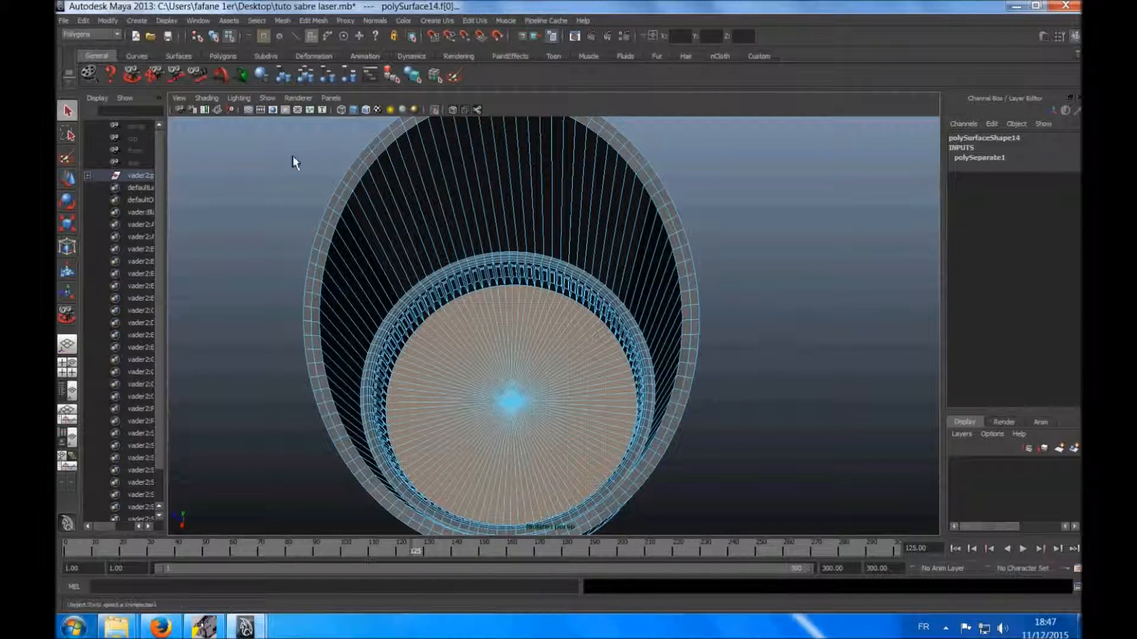
pyautogui.click(282, 20)
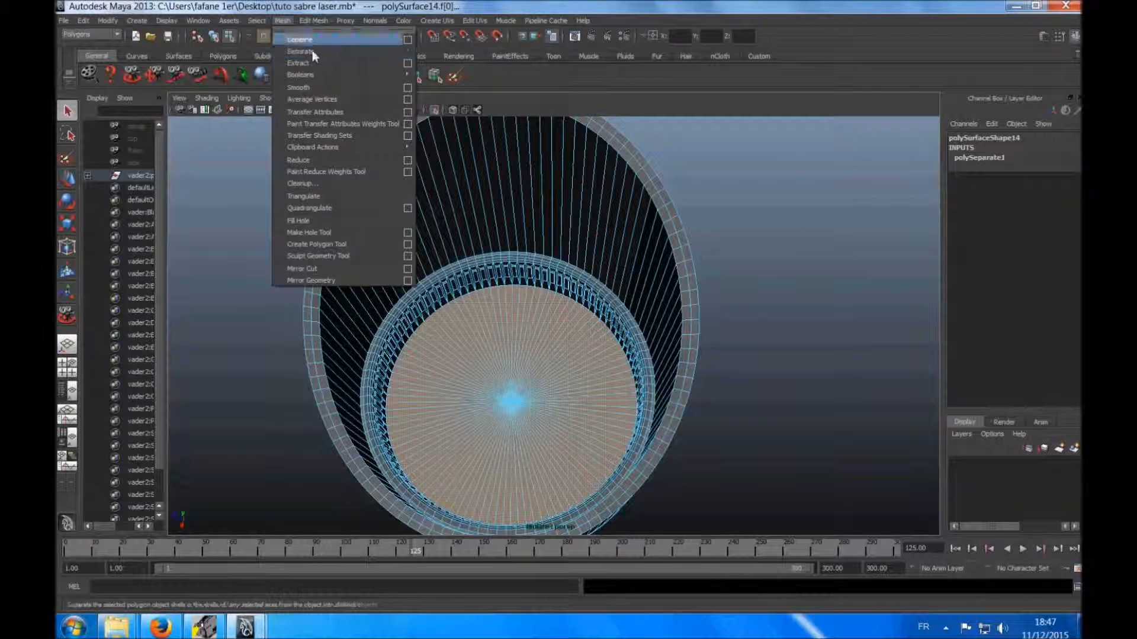
pyautogui.moveTo(315, 21)
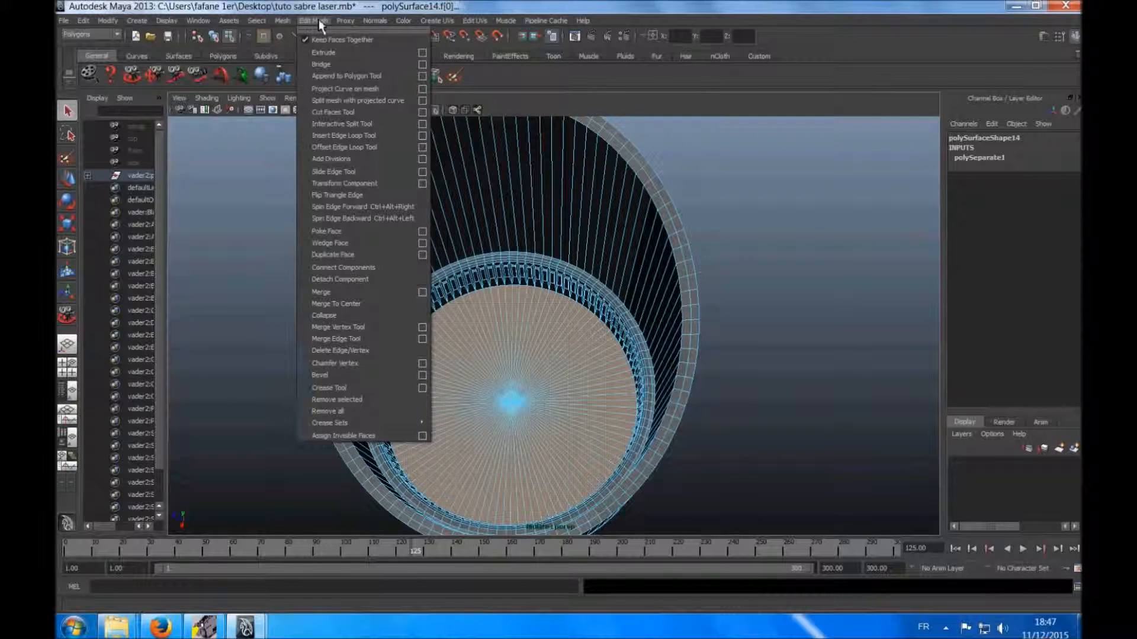
pyautogui.click(325, 52)
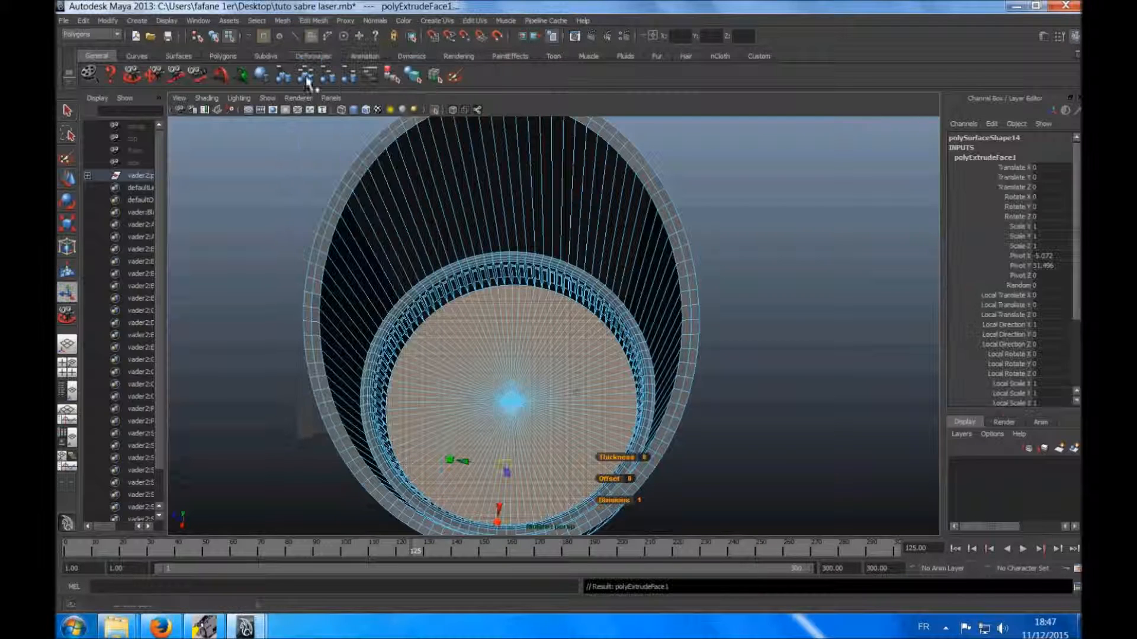
pyautogui.click(450, 460)
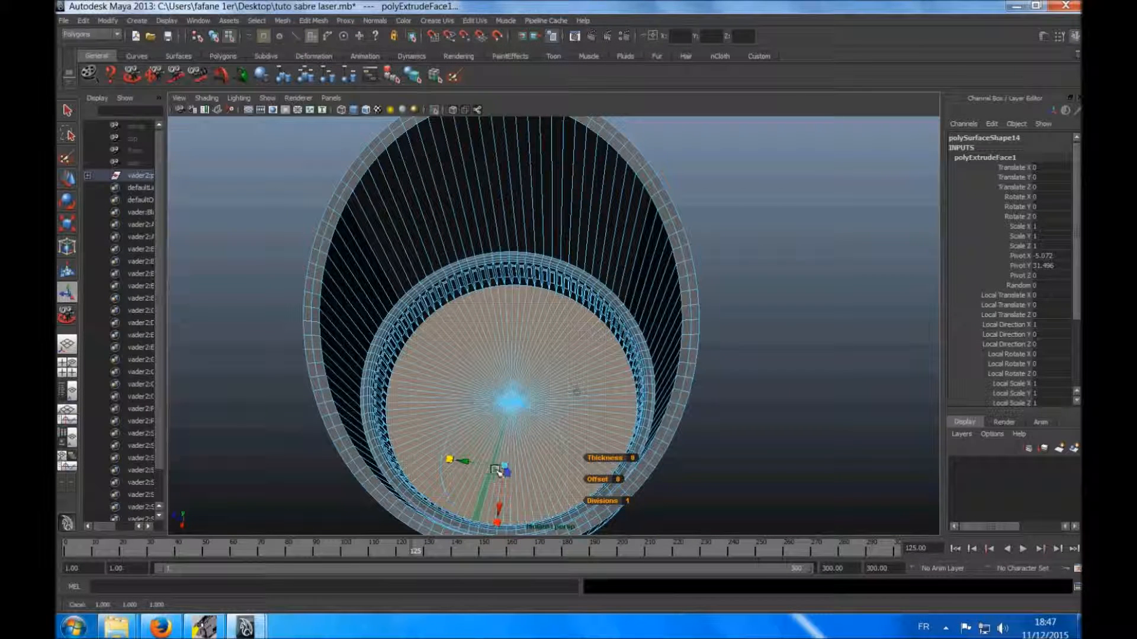
pyautogui.moveTo(506, 468); pyautogui.dragTo(491, 472)
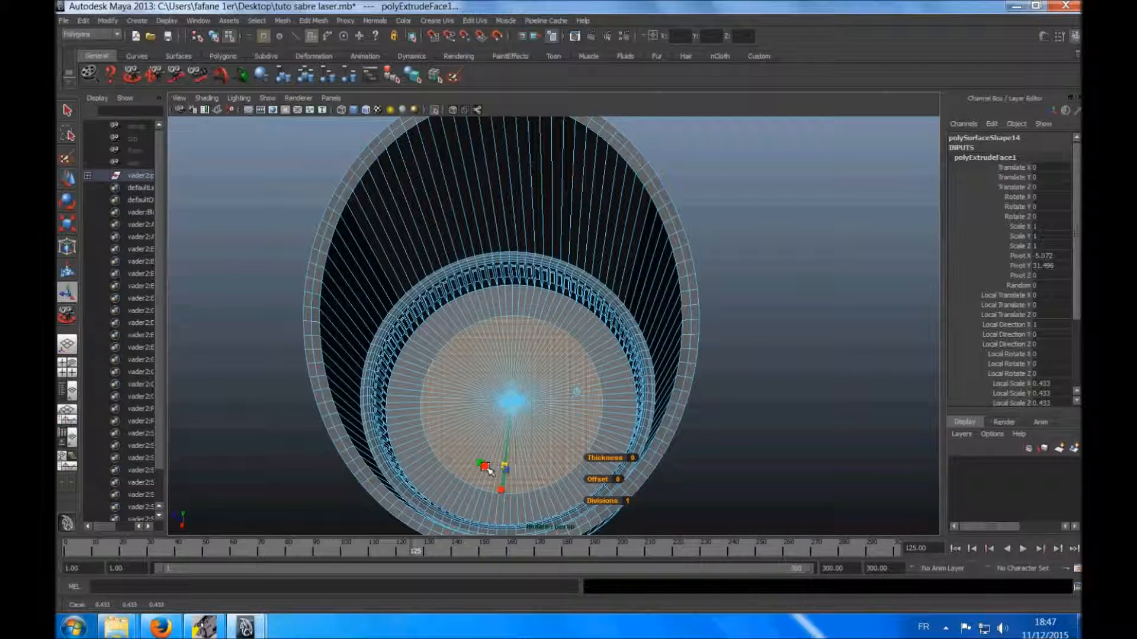
pyautogui.press('w')
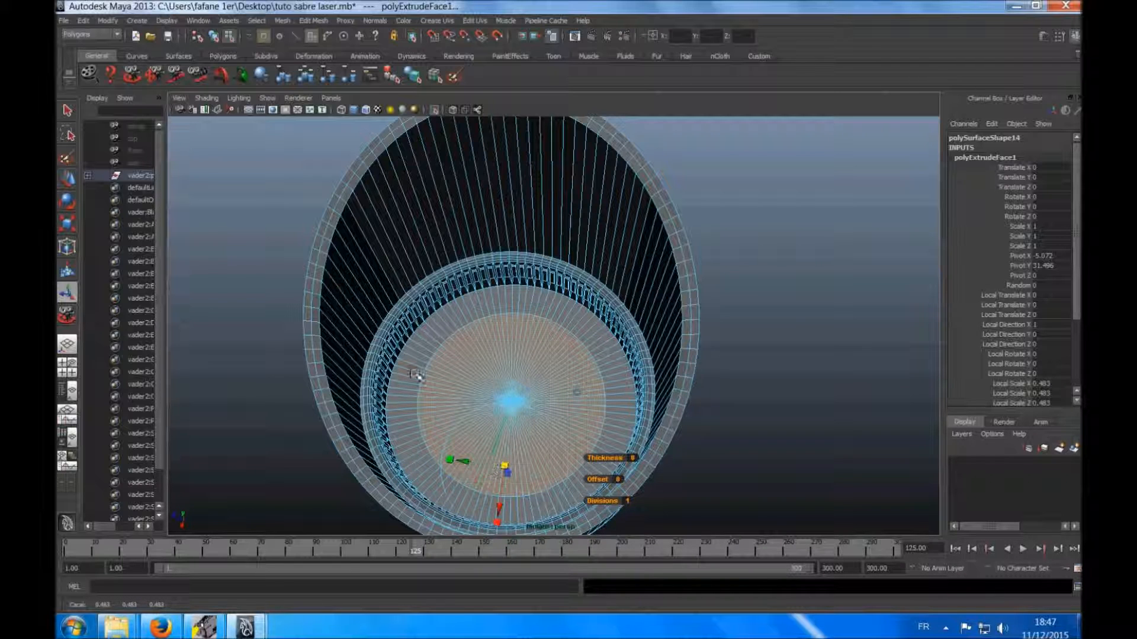
# Extract the inset faces from the emitter as a separate mesh, return to object selection and select the inner disc.
pyautogui.click(284, 23)
pyautogui.click(296, 62)
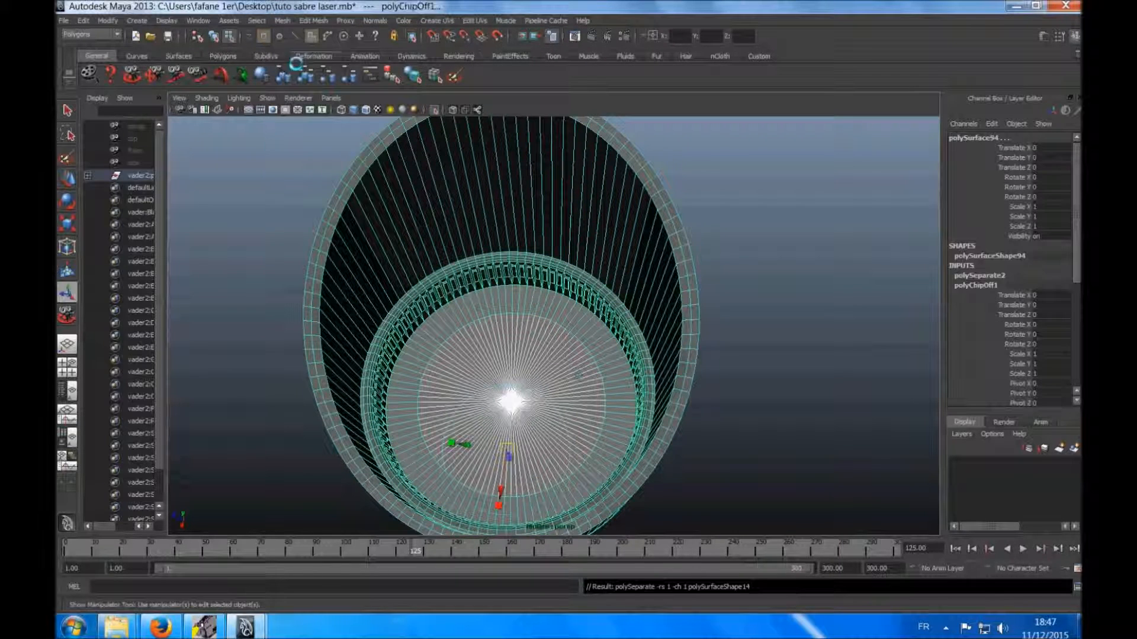
pyautogui.click(67, 113)
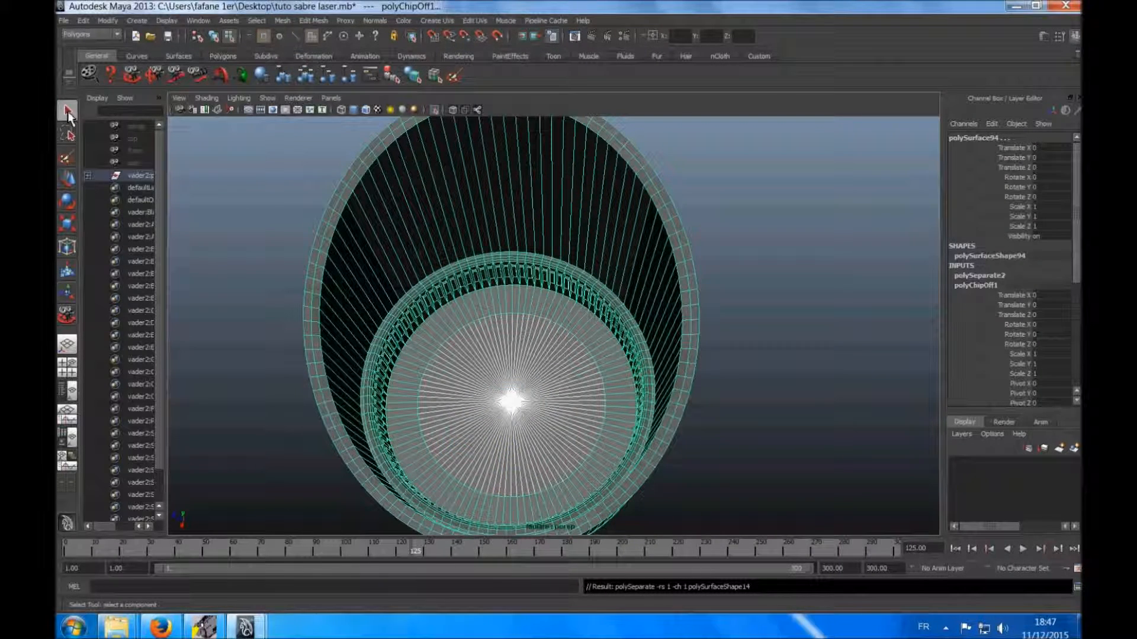
pyautogui.click(177, 169)
pyautogui.click(256, 21)
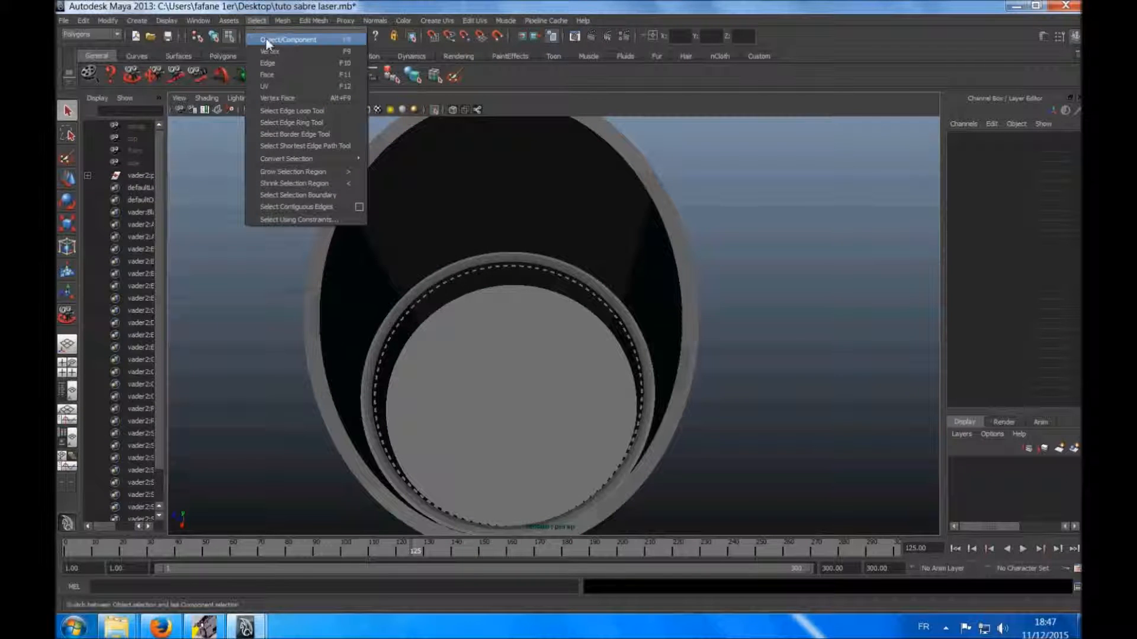
pyautogui.click(267, 40)
pyautogui.click(478, 395)
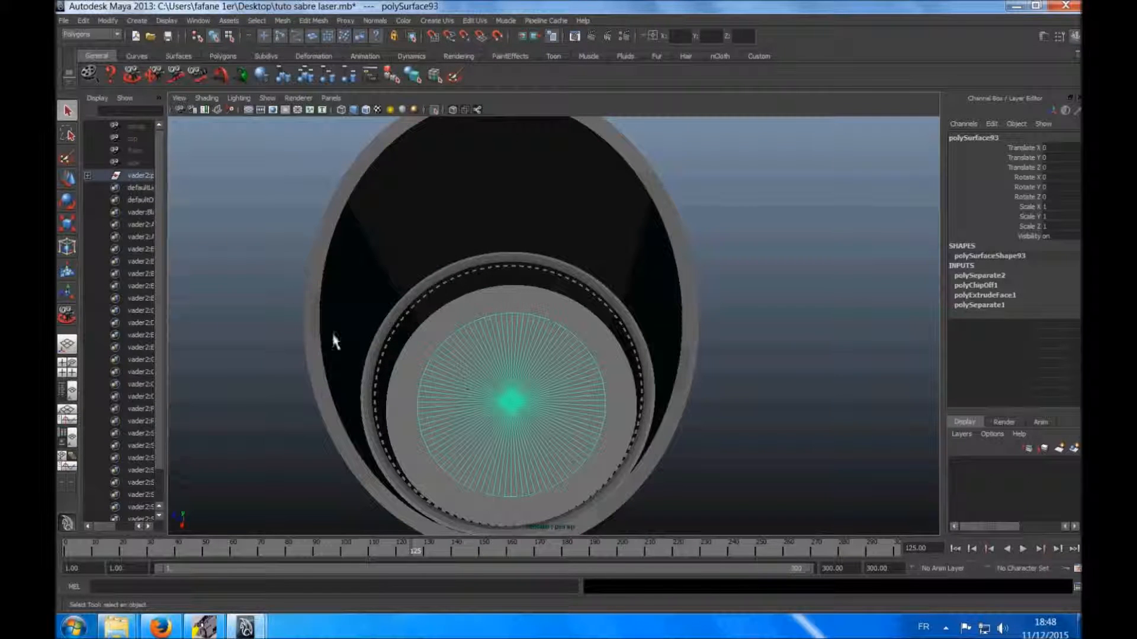
# Select the whole lightsaber group vader2:polySurface1 and turn off the isolated view to show the complete hilt.
pyautogui.click(134, 80)
pyautogui.moveTo(313, 361); pyautogui.dragTo(329, 312)
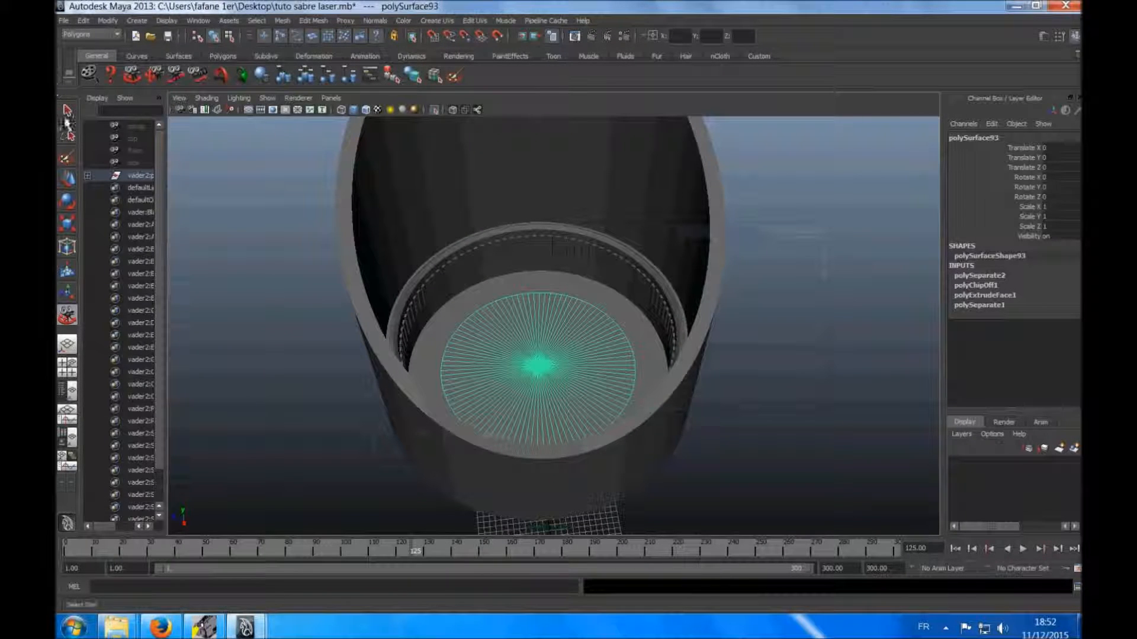
pyautogui.click(67, 111)
pyautogui.click(135, 175)
pyautogui.press('f')
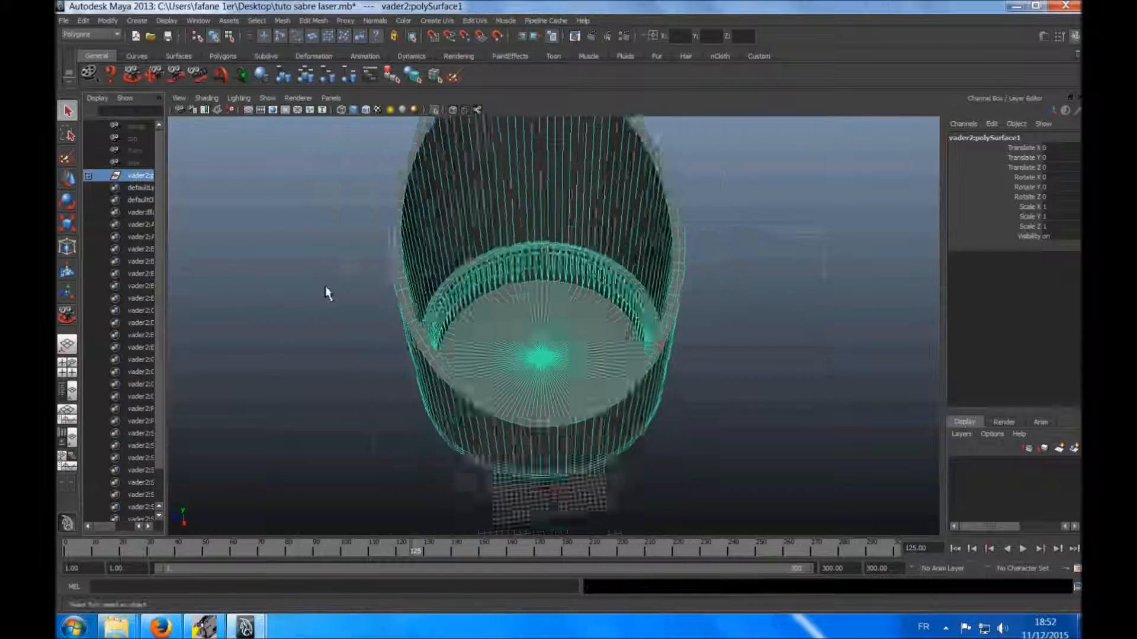
pyautogui.scroll(5, 327, 294)
pyautogui.click(435, 110)
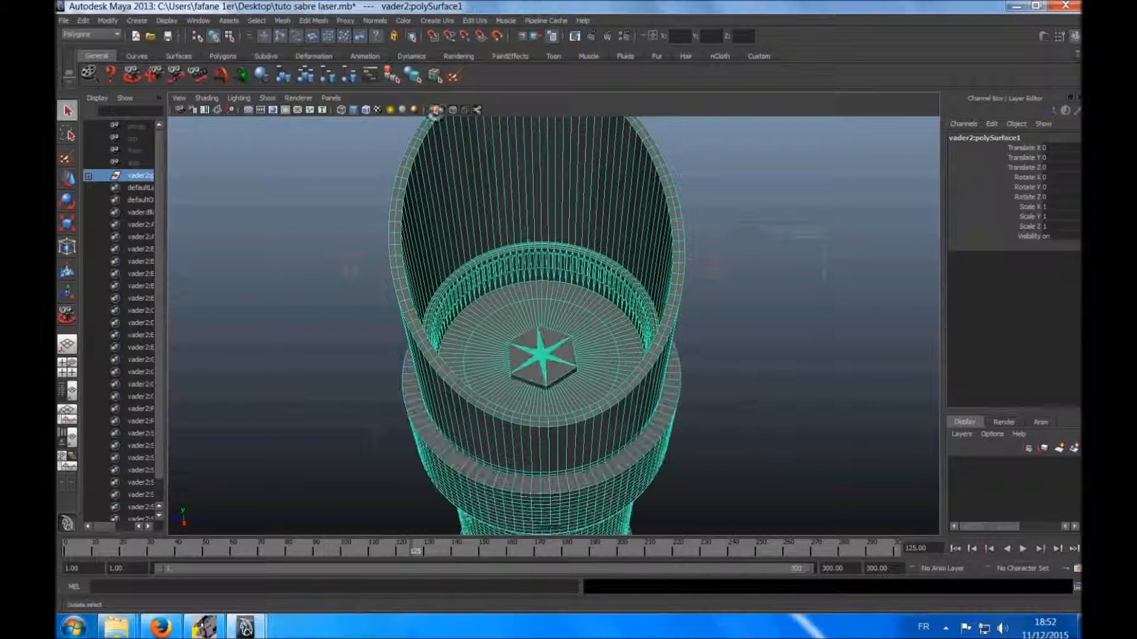
pyautogui.scroll(-3, 355, 286)
pyautogui.scroll(2, 352, 290)
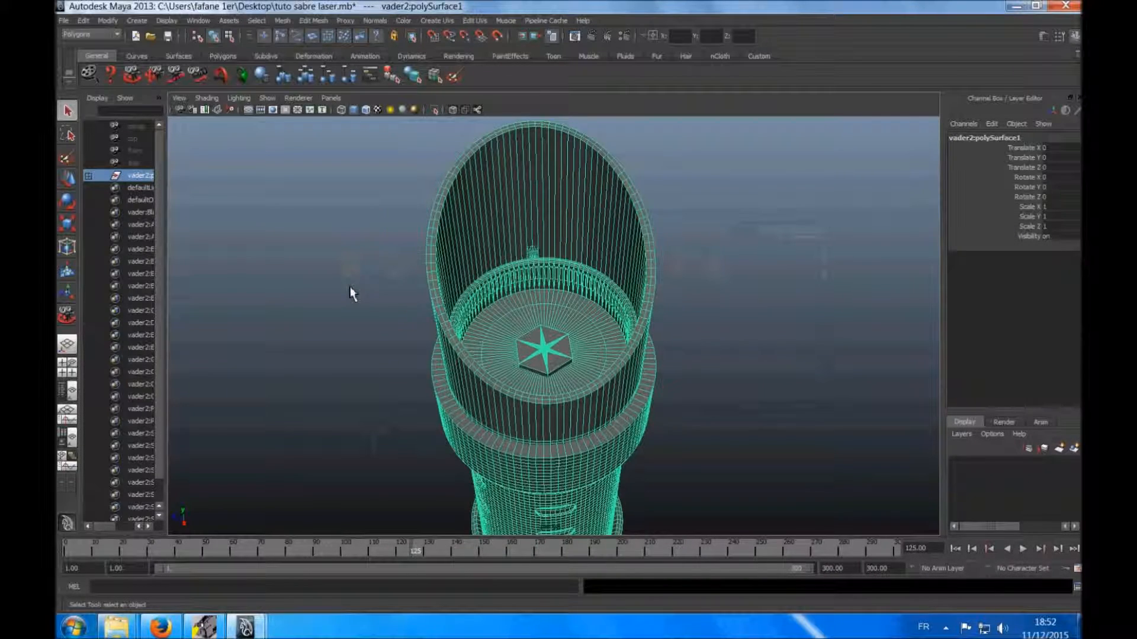
pyautogui.scroll(4, 349, 292)
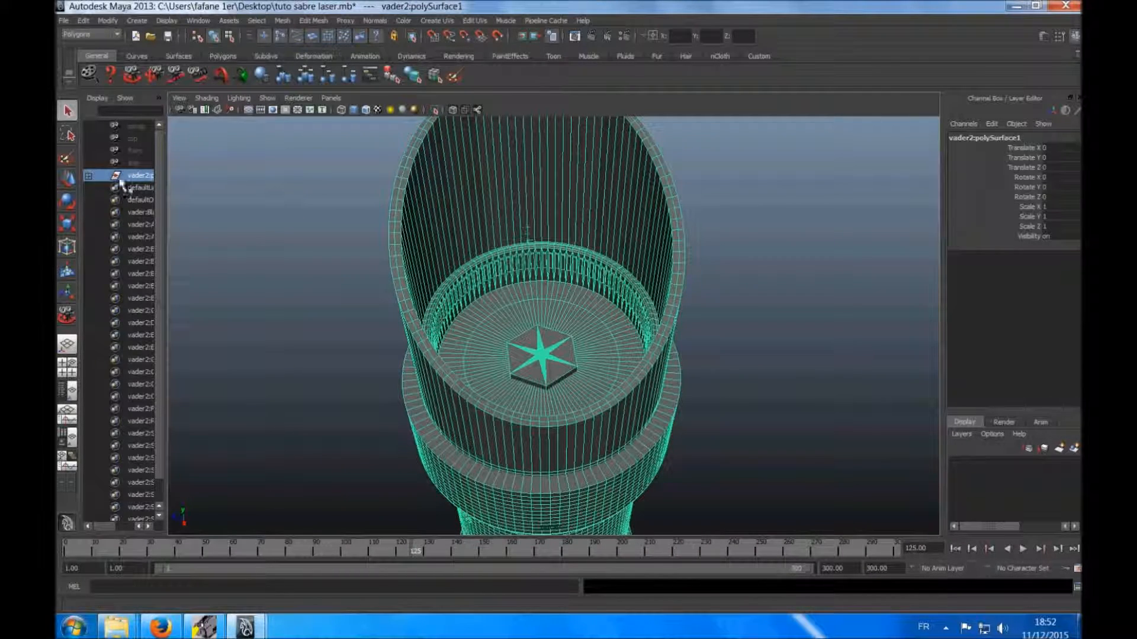
pyautogui.scroll(-5, 467, 345)
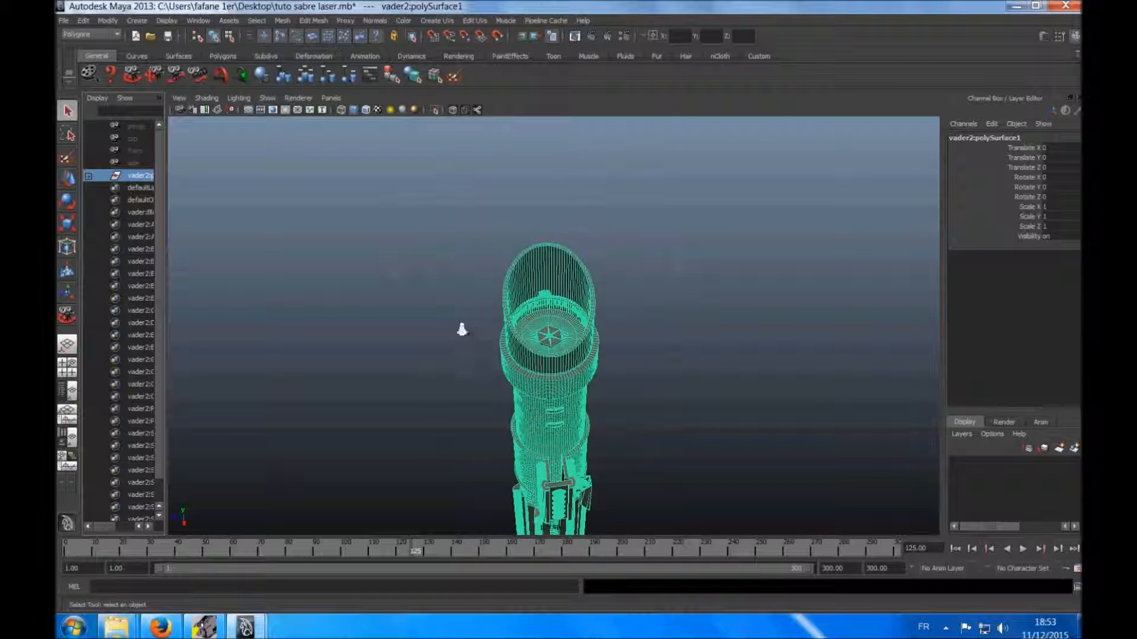
# Scale the whole lightsaber uniformly down to a scale of about 0.099 in X, Y and Z.
pyautogui.scroll(-3, 462, 329)
pyautogui.press('r')
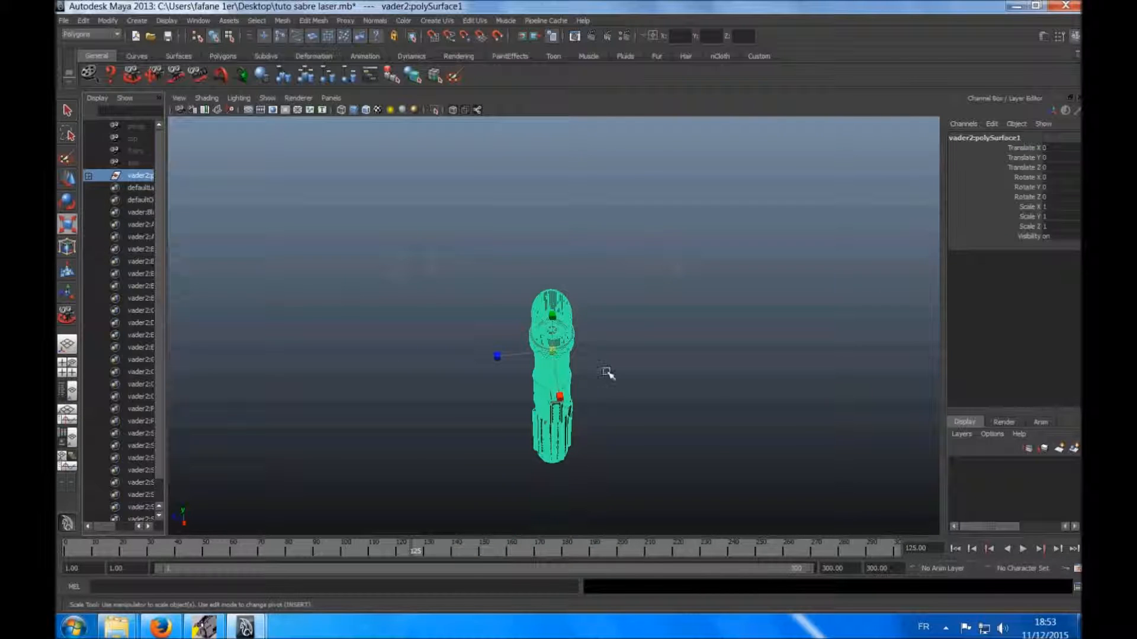
pyautogui.moveTo(552, 352); pyautogui.dragTo(363, 406)
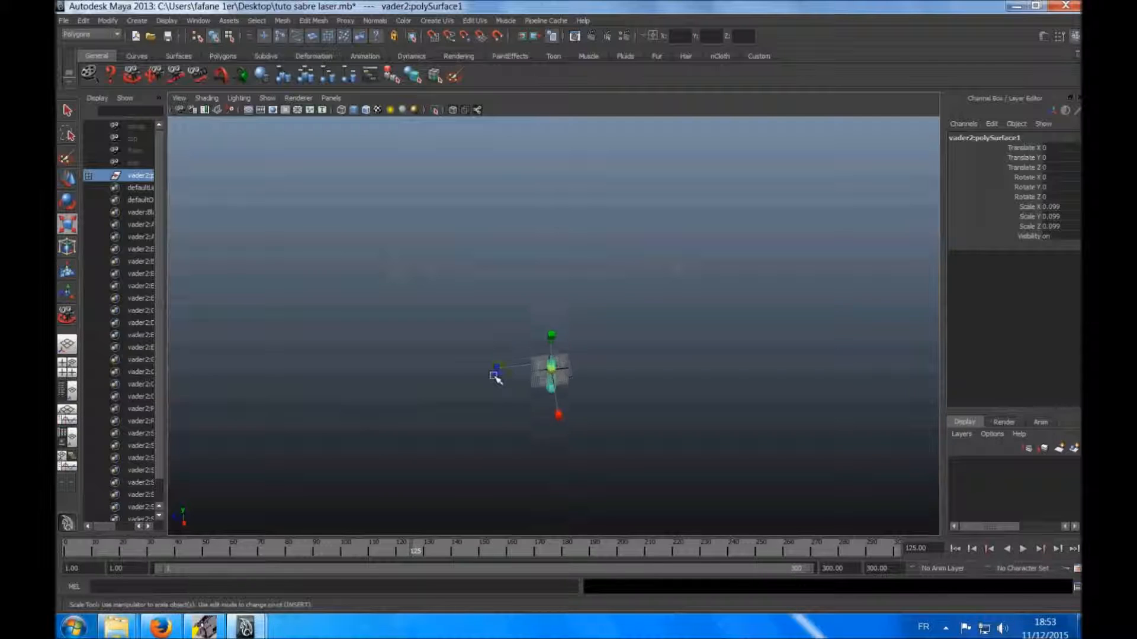
pyautogui.scroll(2, 494, 376)
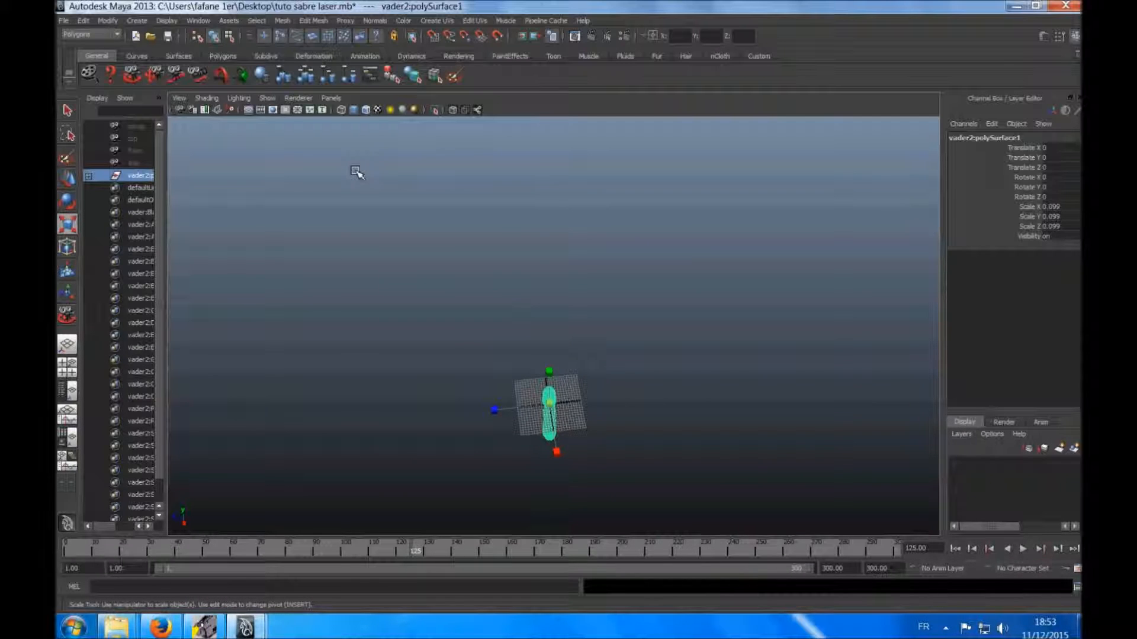
# Turn on the ViewCube display and return the perspective camera to its home view.
pyautogui.click(167, 21)
pyautogui.moveTo(199, 54)
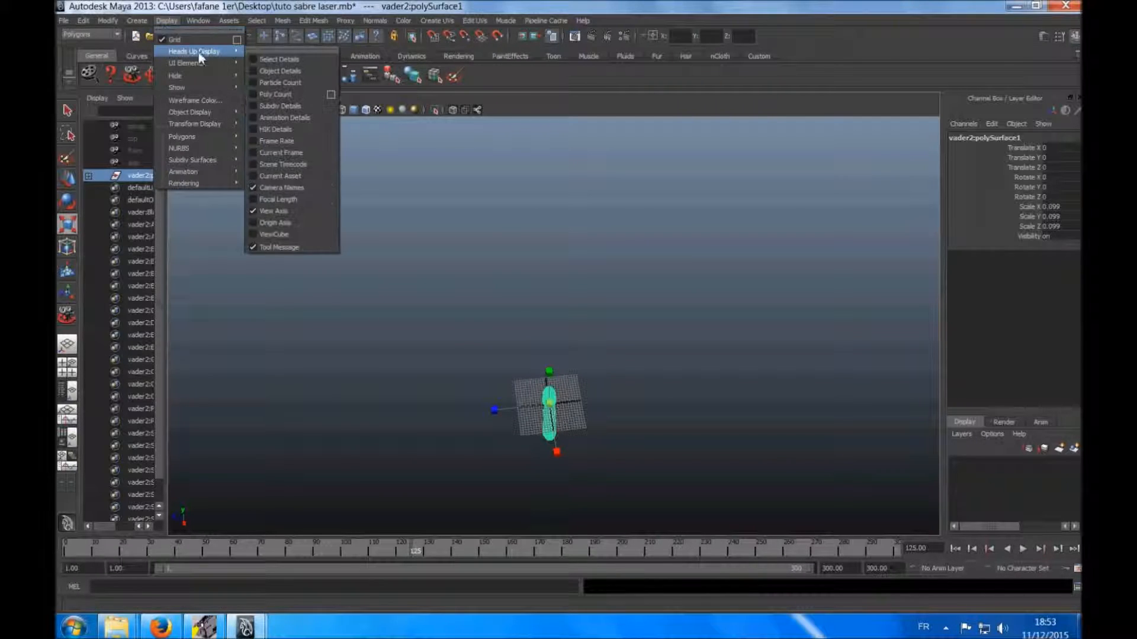
pyautogui.click(258, 234)
pyautogui.click(884, 129)
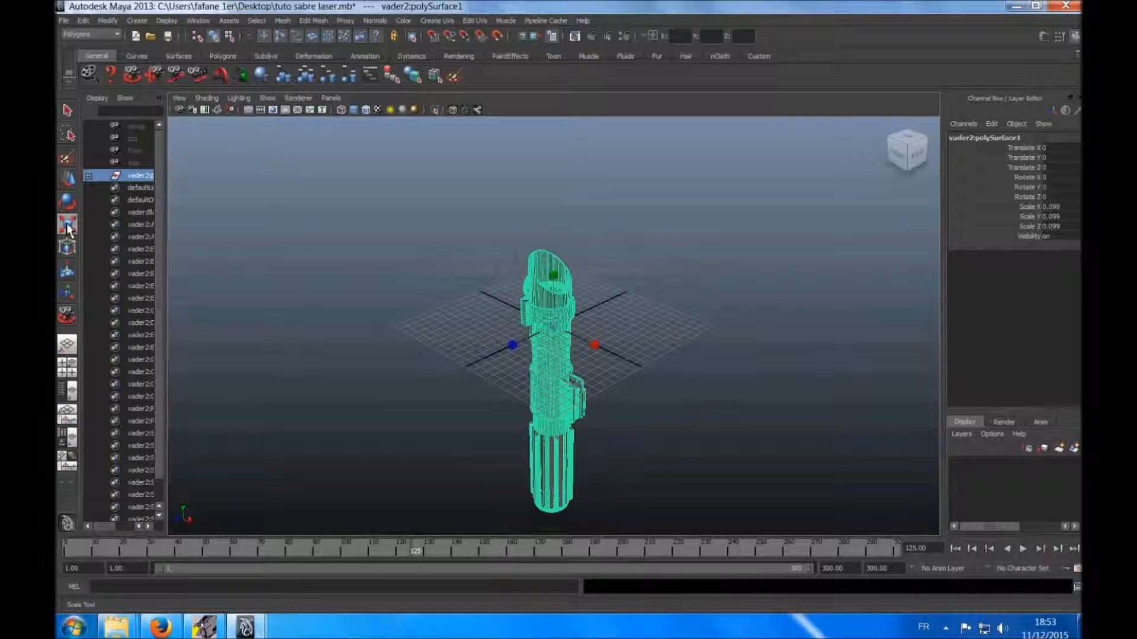
# Reduce the whole lightsaber further, setting its X, Y and Z scale to exactly 0.05.
pyautogui.moveTo(553, 327); pyautogui.dragTo(489, 394)
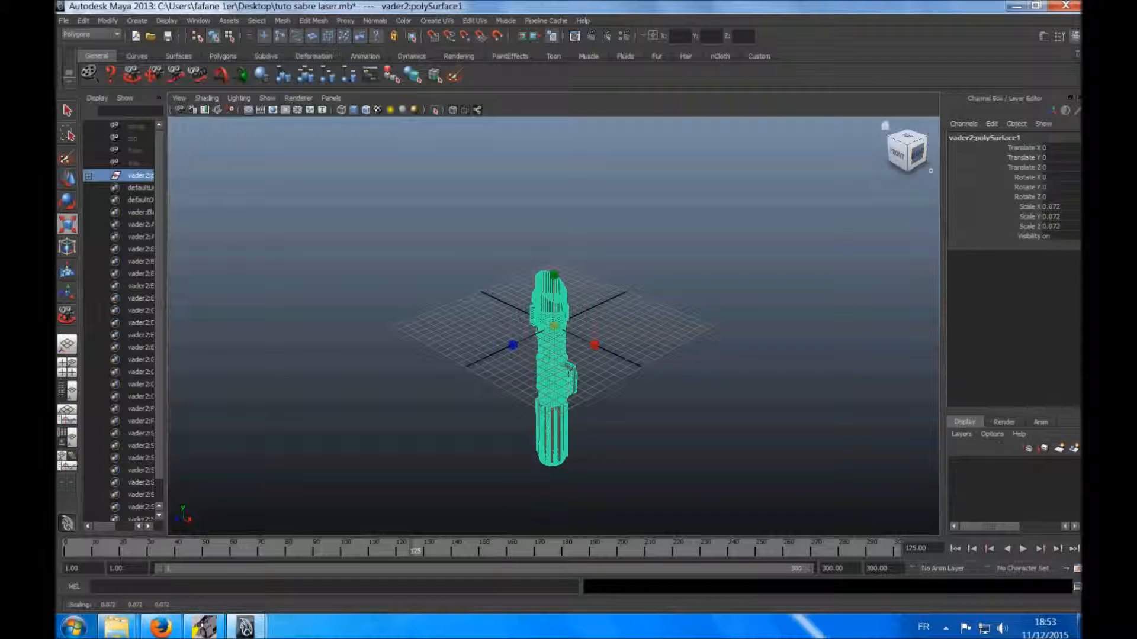
pyautogui.click(1039, 35)
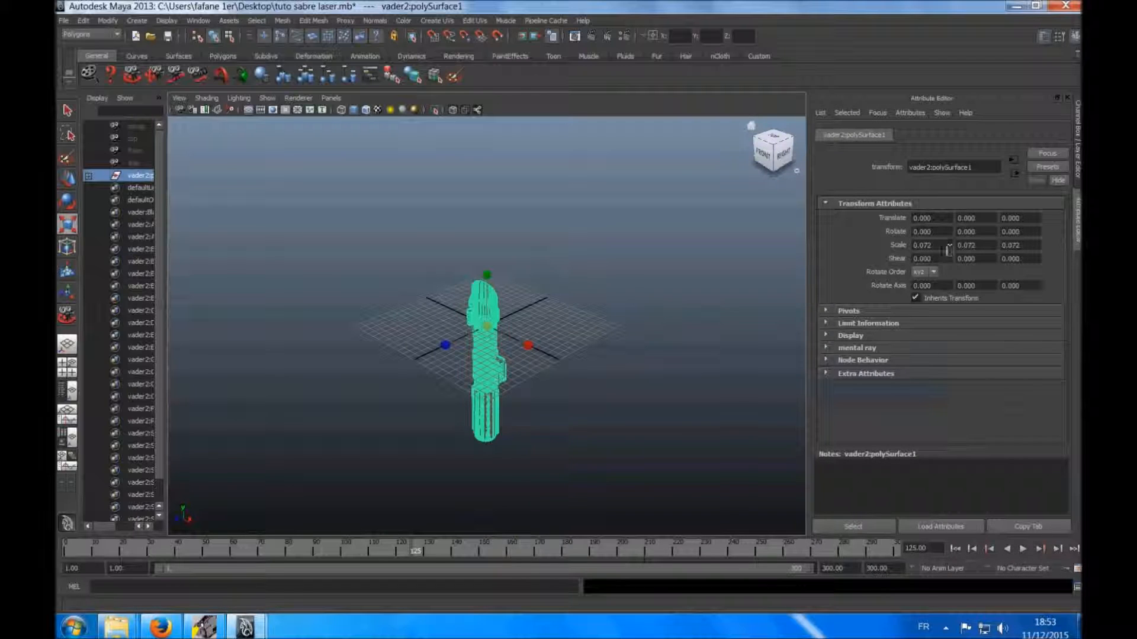
pyautogui.moveTo(948, 245); pyautogui.dragTo(856, 253)
pyautogui.click(922, 246)
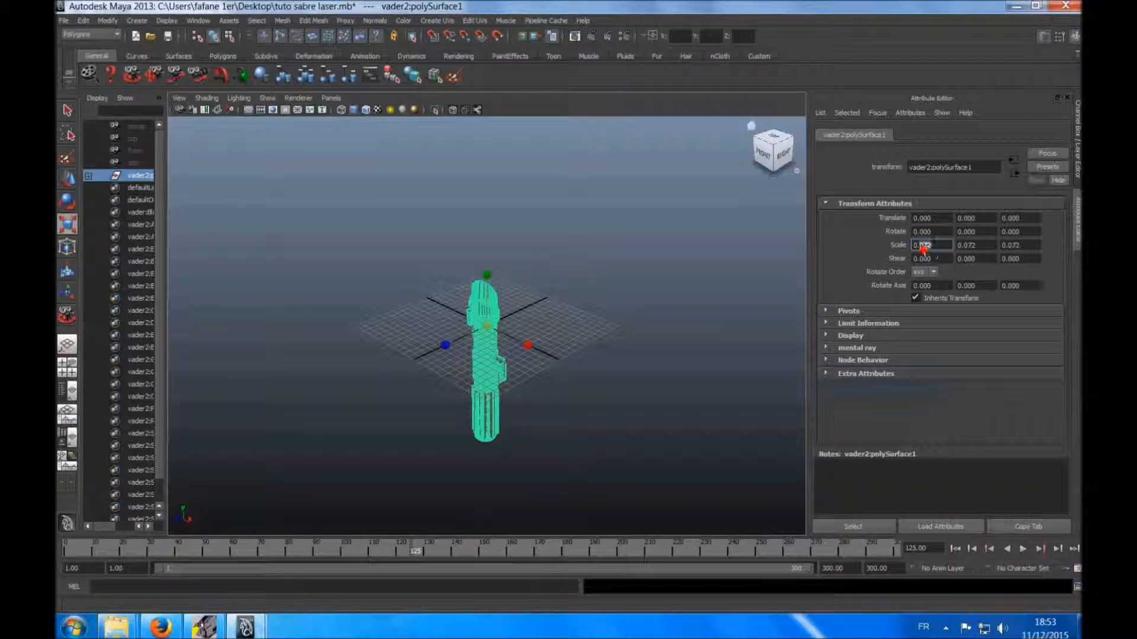
pyautogui.write('5')
pyautogui.click(971, 246)
pyautogui.moveTo(967, 245); pyautogui.dragTo(976, 246)
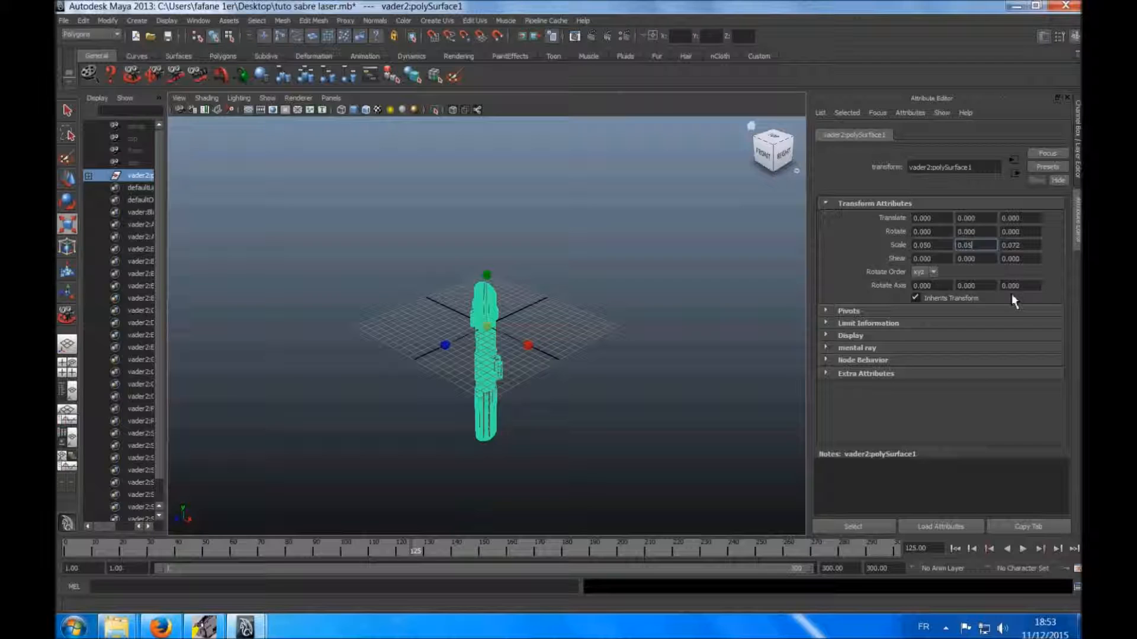
pyautogui.moveTo(1028, 246); pyautogui.dragTo(1012, 246)
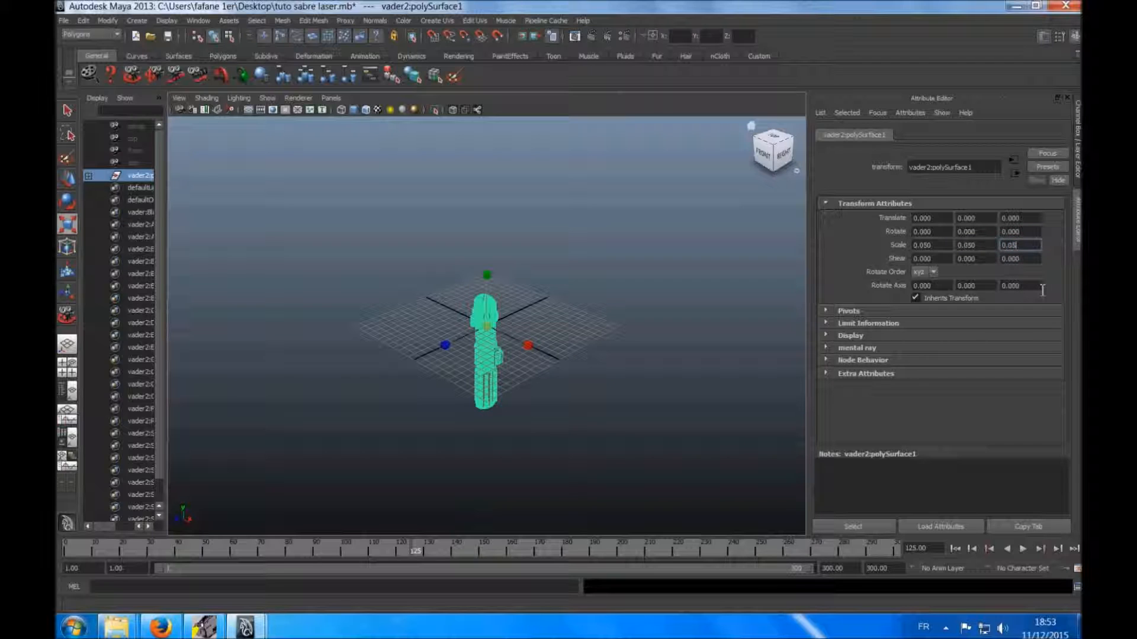
pyautogui.click(981, 474)
# Switch to the Dynamics command set and select the extracted inner disc inside the lightsaber's emitter.
pyautogui.scroll(6, 445, 315)
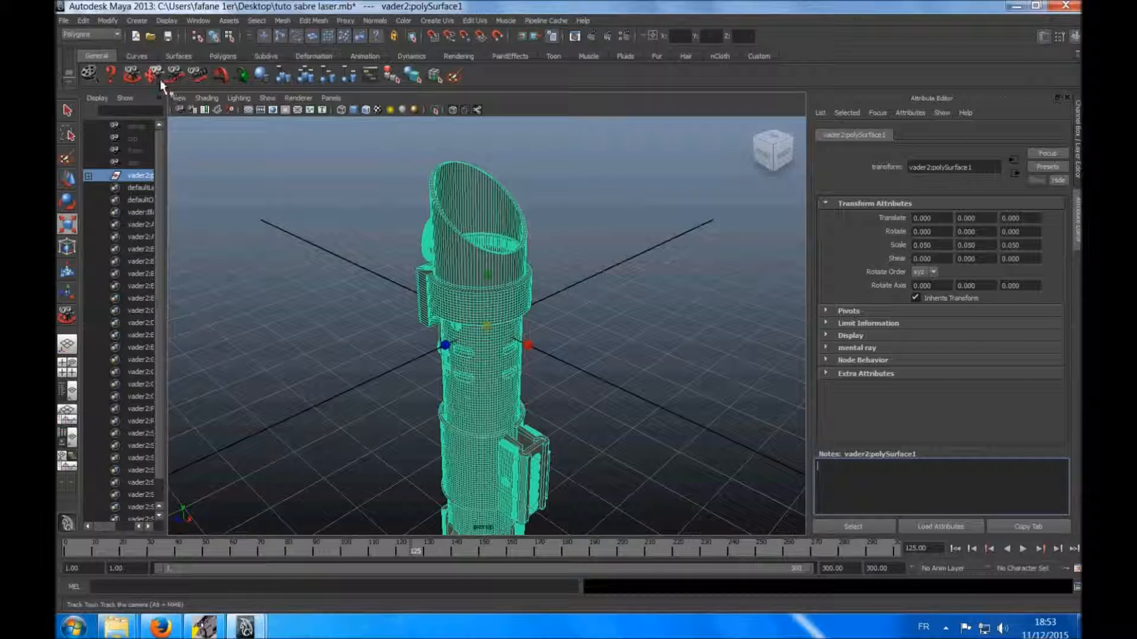
pyautogui.click(130, 77)
pyautogui.moveTo(385, 249)
pyautogui.mouseDown()
pyautogui.moveTo(325, 272)
pyautogui.moveTo(343, 209)
pyautogui.moveTo(337, 246)
pyautogui.moveTo(372, 262)
pyautogui.mouseUp()
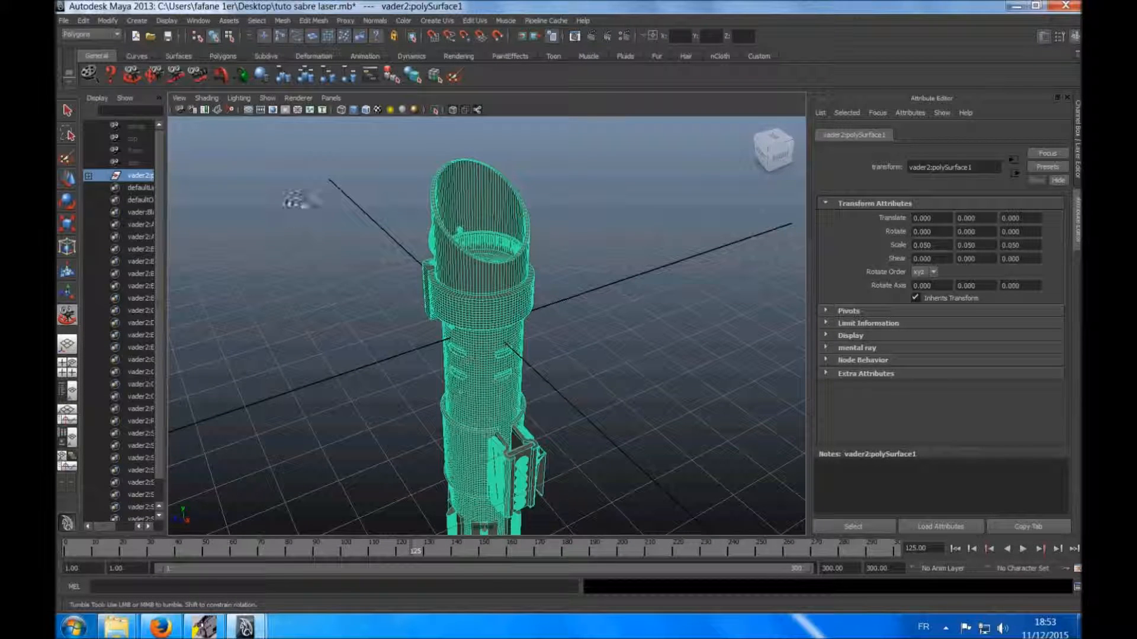
pyautogui.click(118, 34)
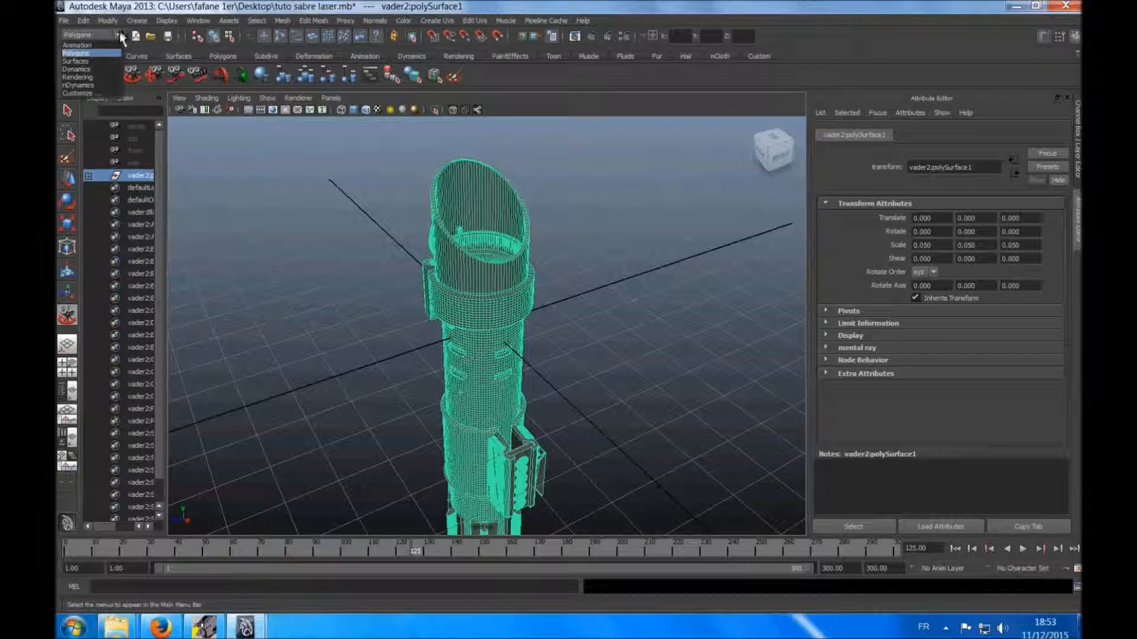
pyautogui.click(98, 66)
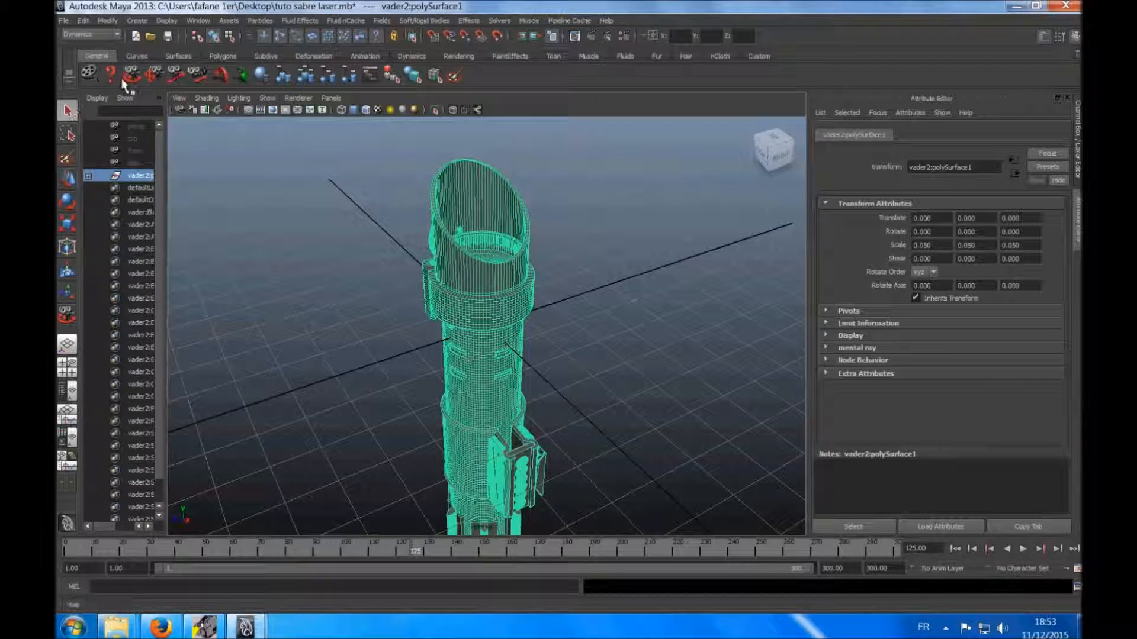
pyautogui.keyDown('alt'); pyautogui.moveTo(279, 204); pyautogui.dragTo(277, 238); pyautogui.keyUp('alt')
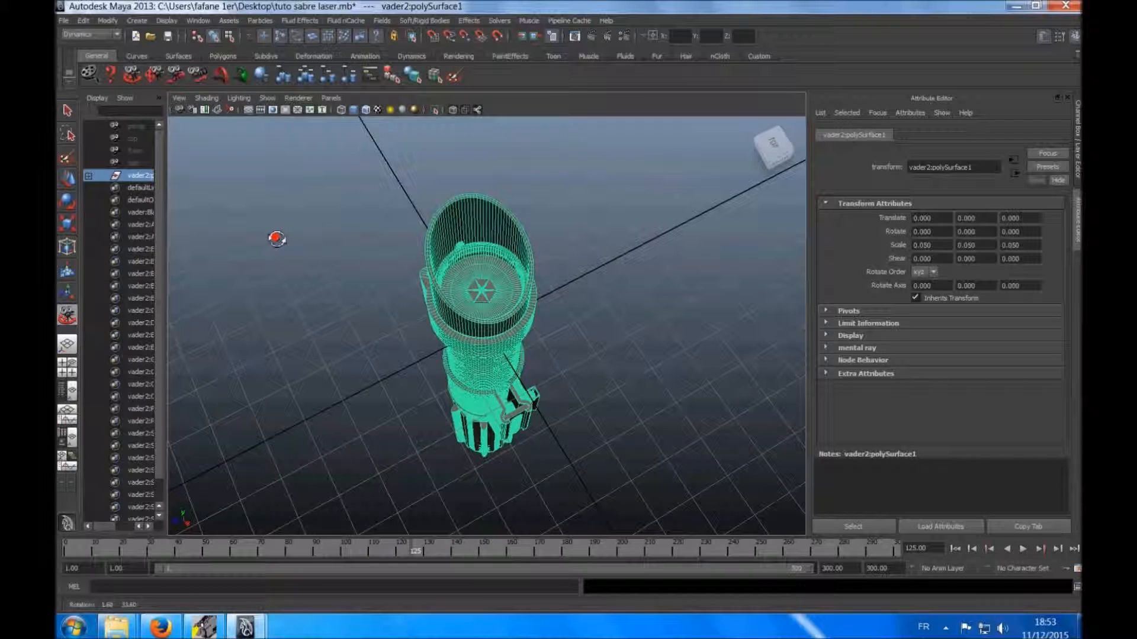
pyautogui.click(67, 111)
pyautogui.click(466, 286)
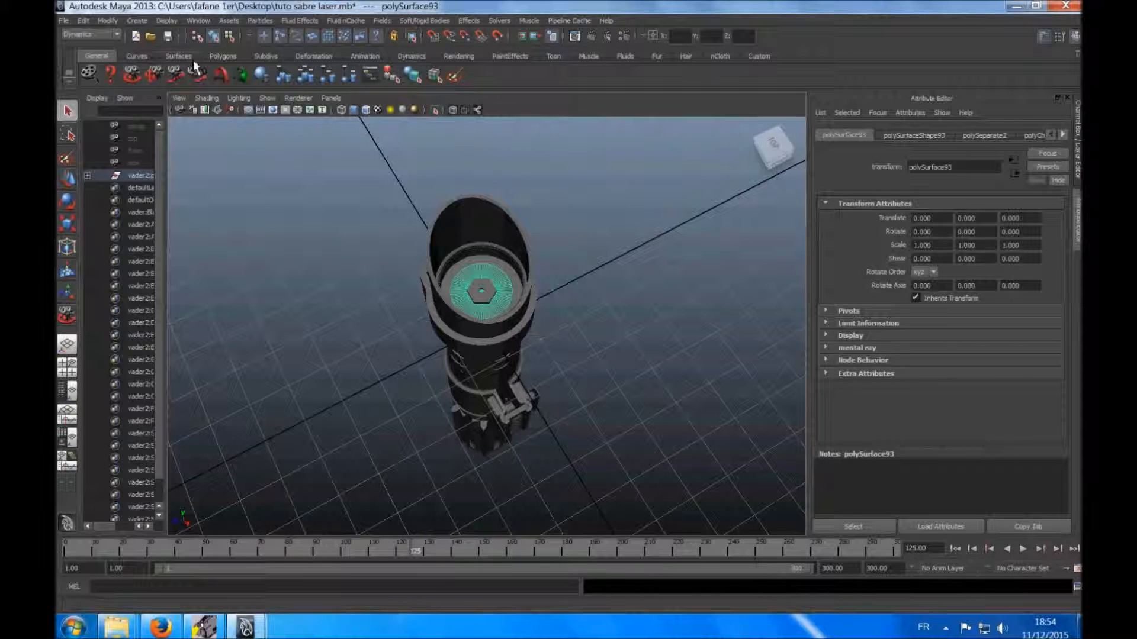
# Open the Emit from Object options for the inner disc, name the emitter "laser" and set its type to Surface.
pyautogui.click(259, 21)
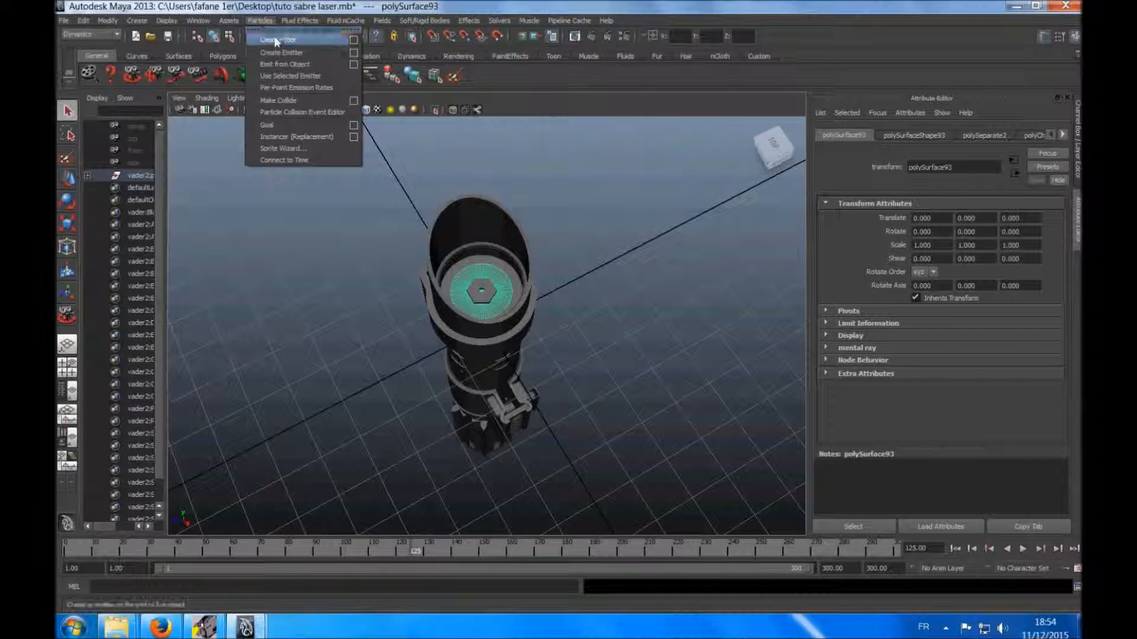
pyautogui.click(354, 65)
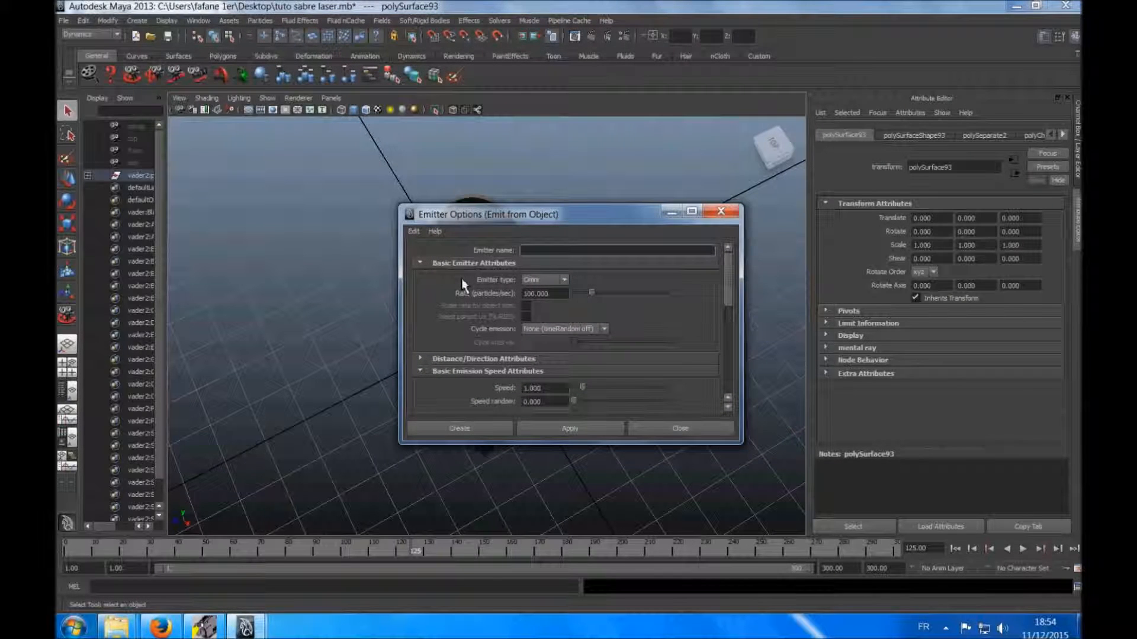
pyautogui.write('laser')
pyautogui.click(565, 279)
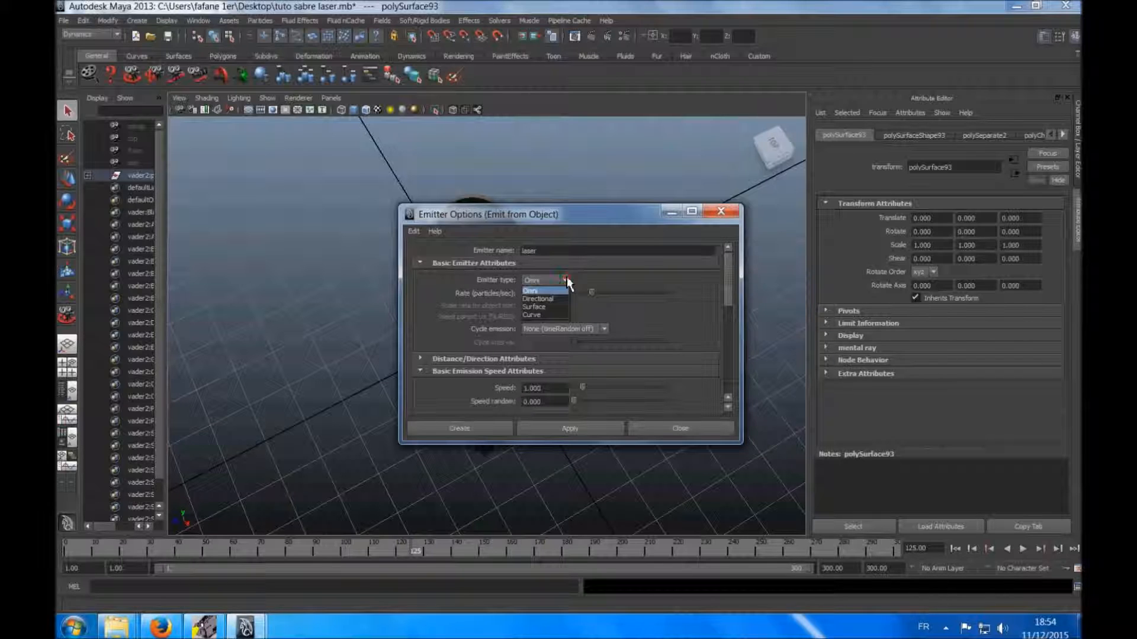
pyautogui.click(545, 305)
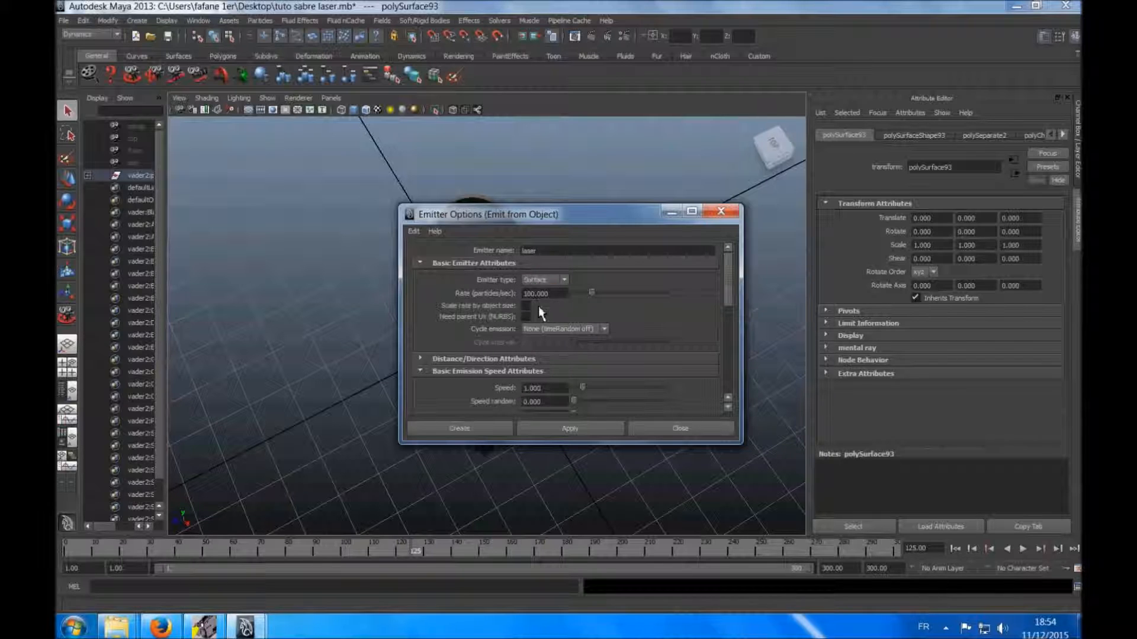
# Set the emitter's rate to 100000 particles per second and its speed to 100, and create it.
pyautogui.click(553, 294)
pyautogui.doubleClick(536, 388)
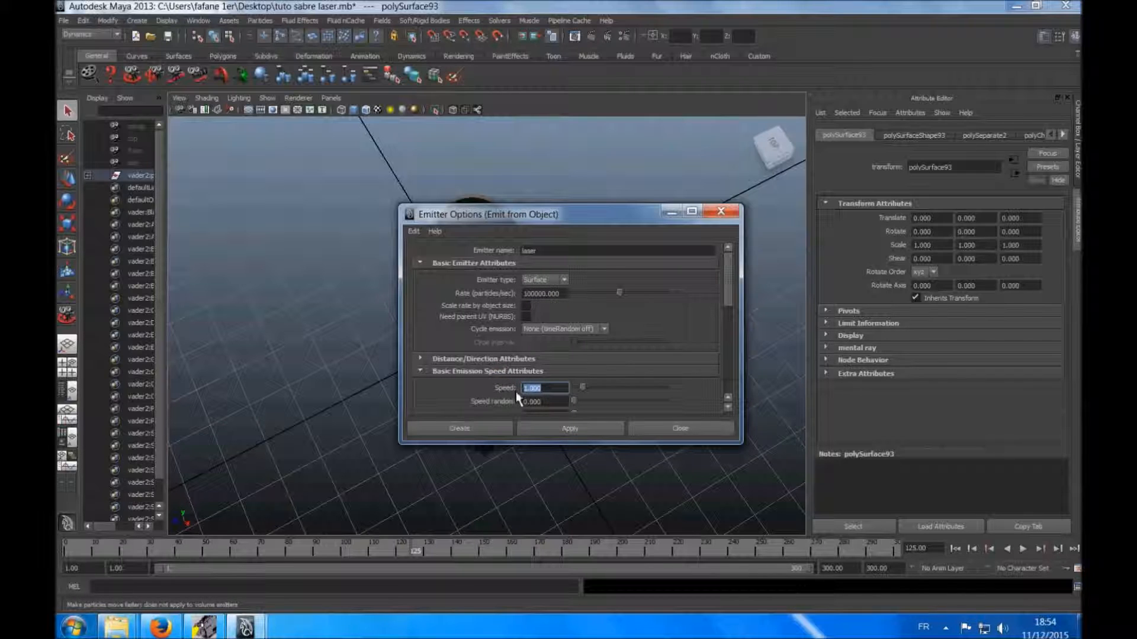
pyautogui.write('100')
pyautogui.click(500, 430)
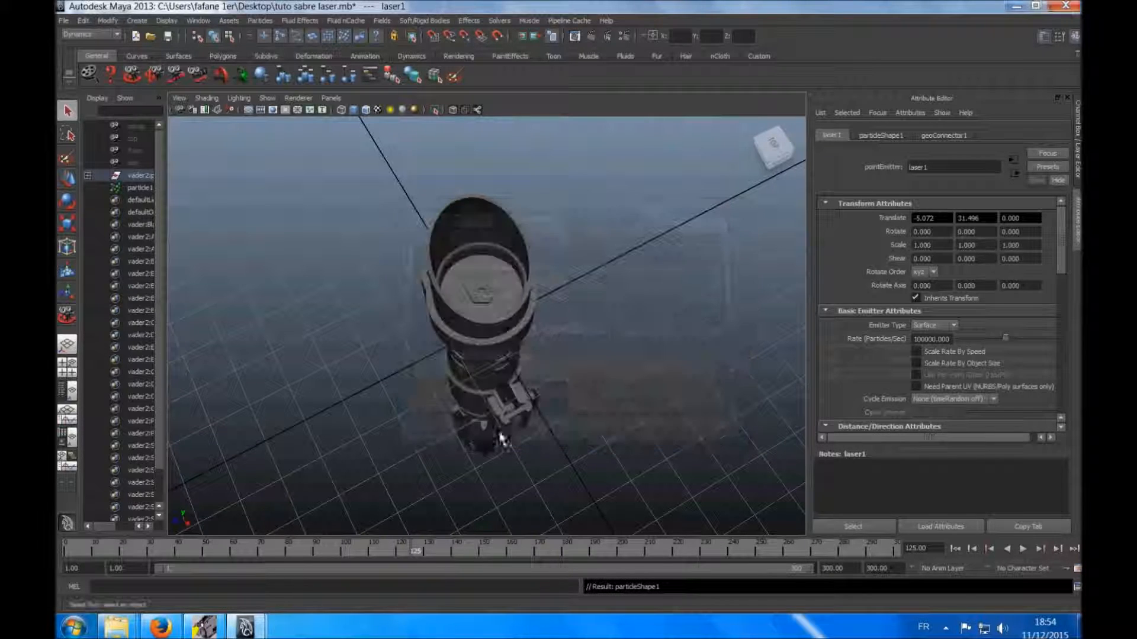
# Select particle1, play the simulation from frame 1 to check the emission direction, and rewind to the first frame.
pyautogui.click(134, 188)
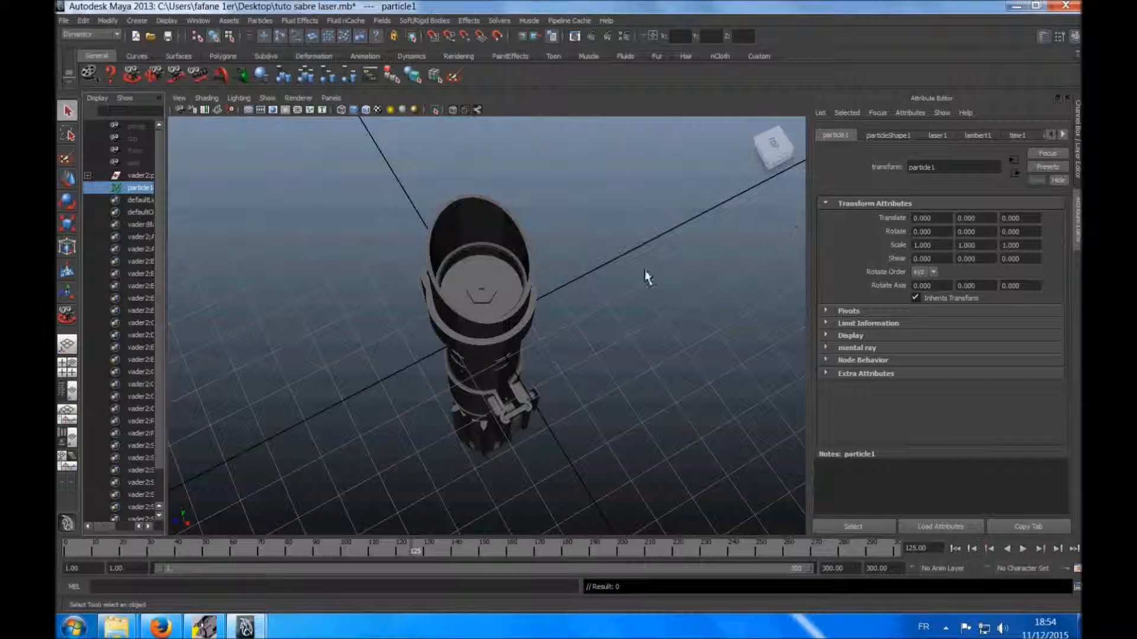
pyautogui.scroll(-2, 599, 404)
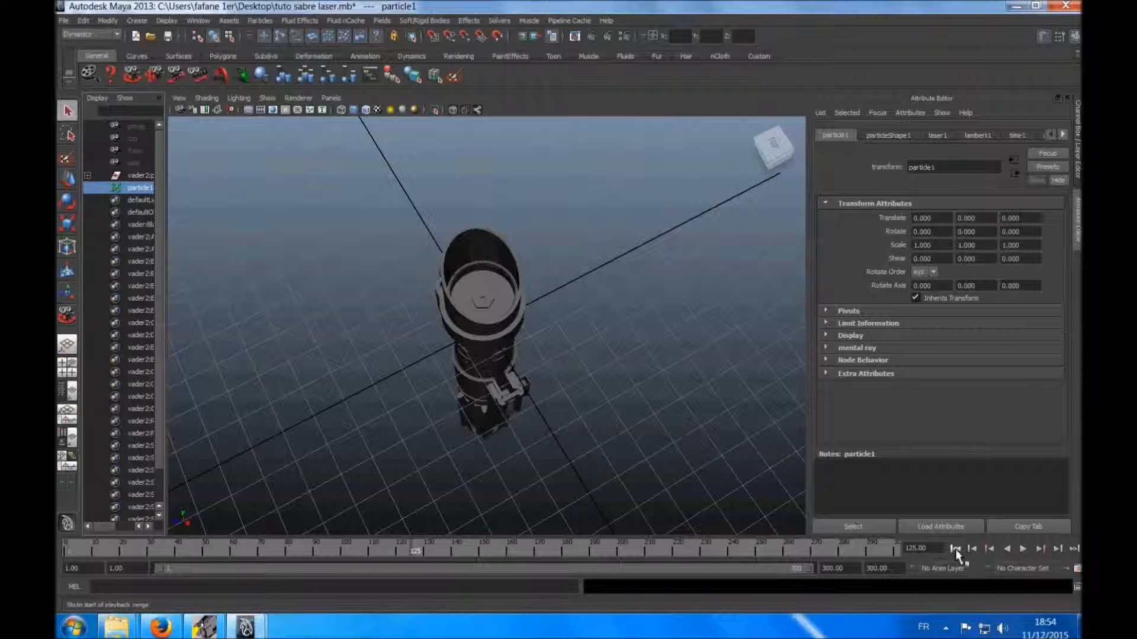
pyautogui.click(955, 549)
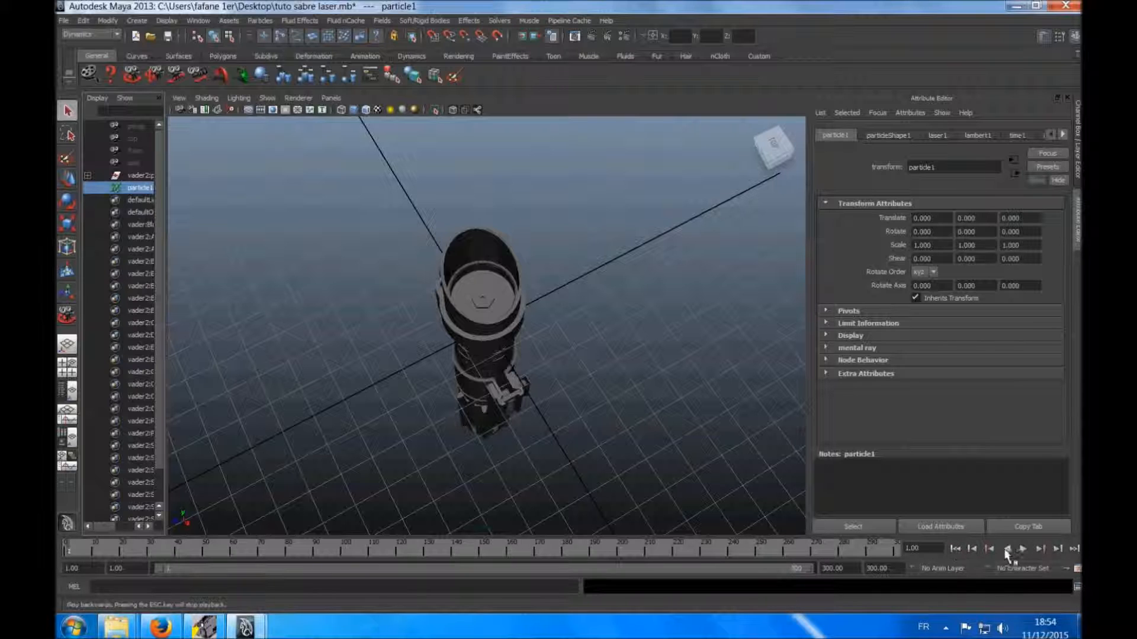
pyautogui.click(1023, 548)
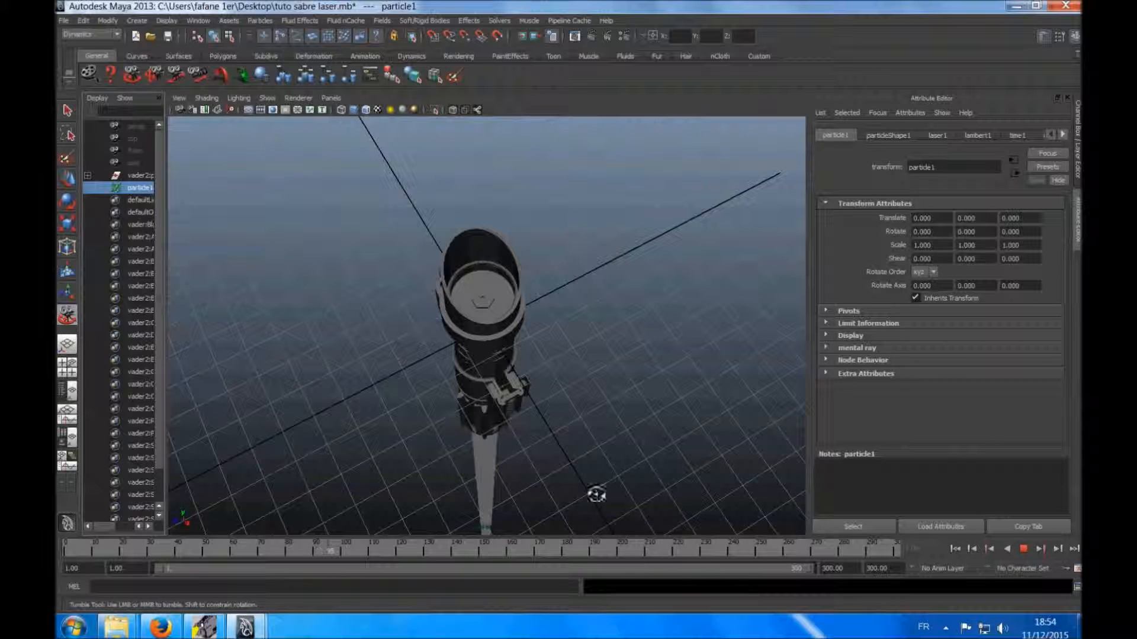
pyautogui.click(1022, 549)
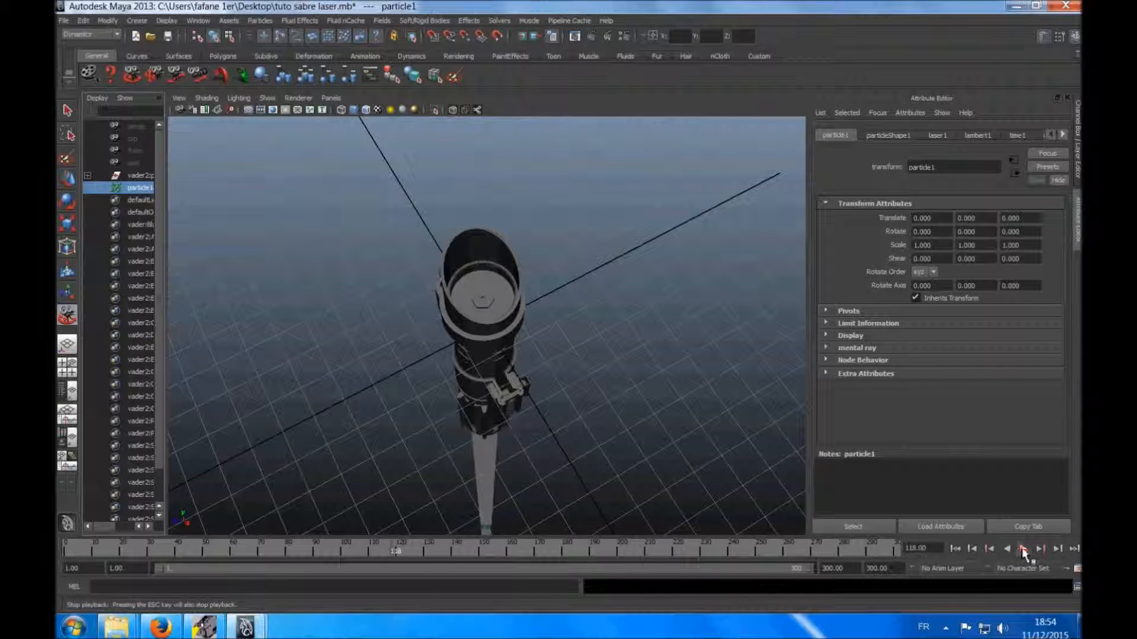
pyautogui.click(955, 550)
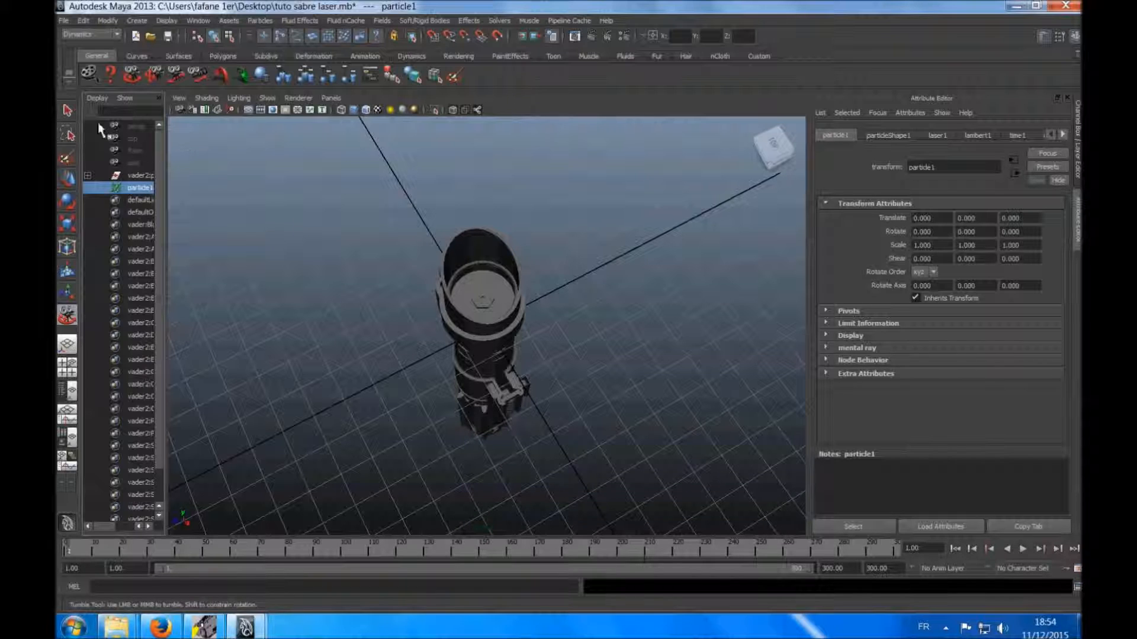
# Select the inner emitter disc, try rotating it about Z by about -68.2°, and undo the rotation.
pyautogui.press('q')
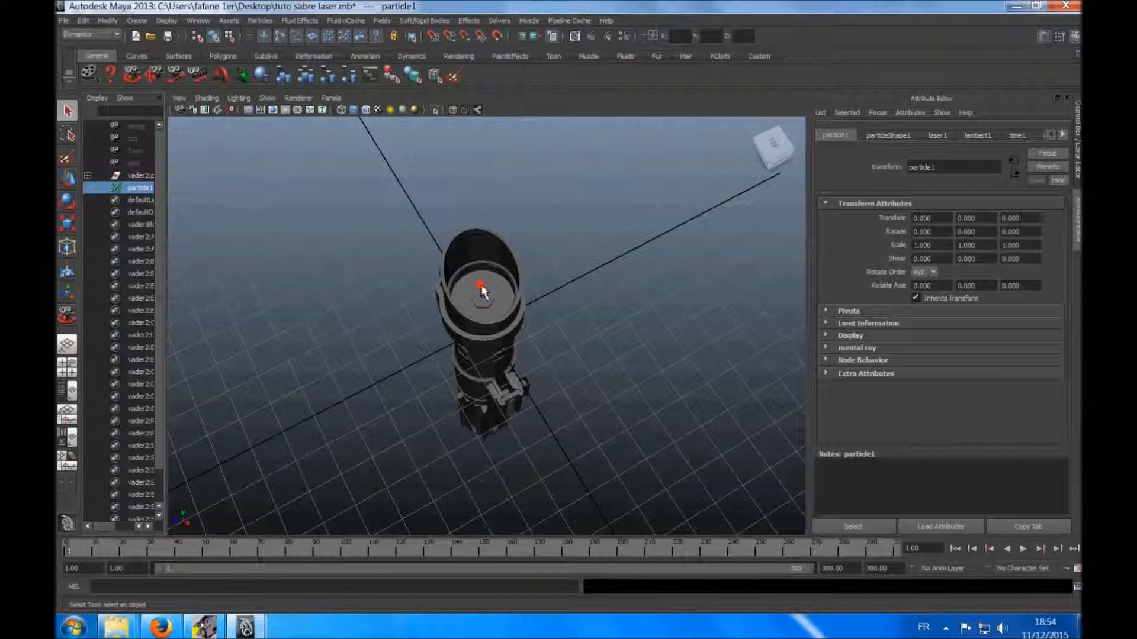
pyautogui.click(481, 294)
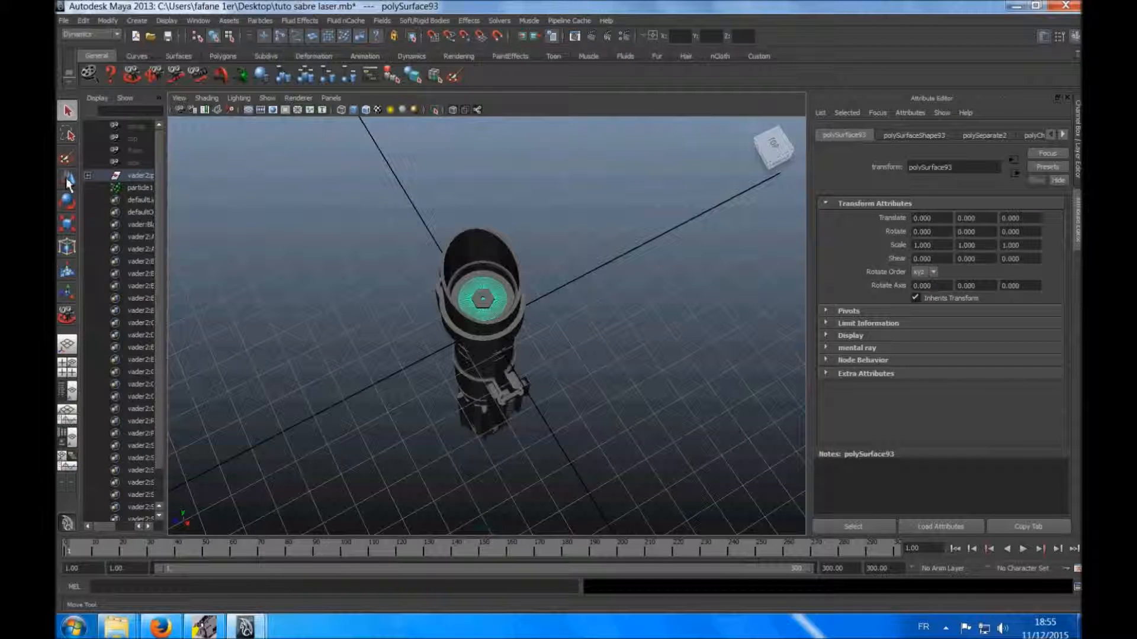
pyautogui.click(67, 202)
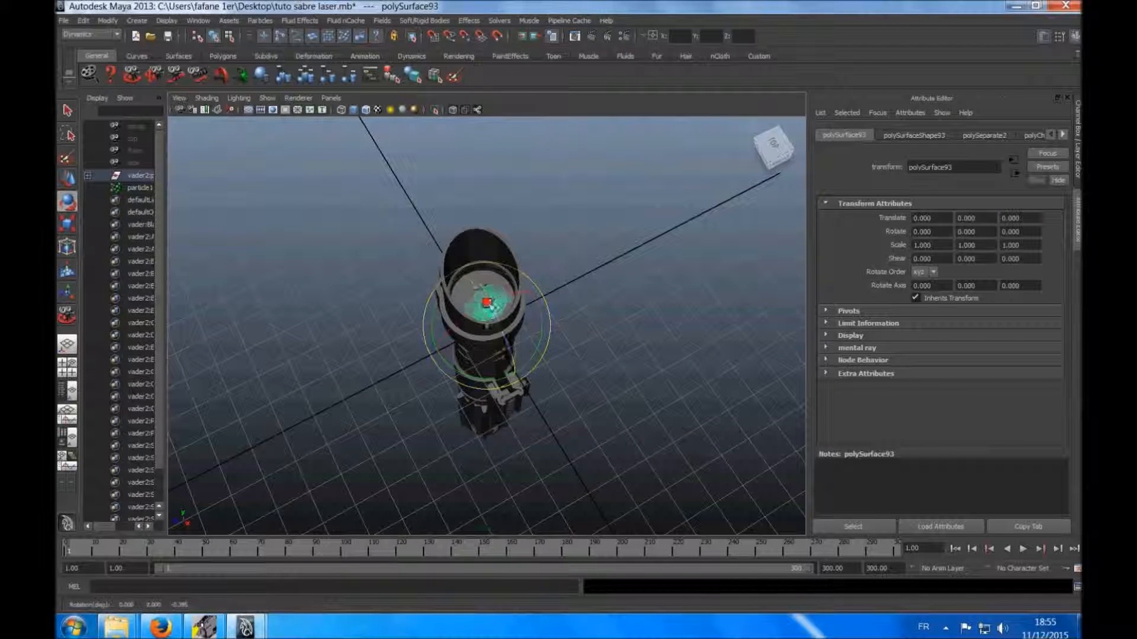
pyautogui.moveTo(482, 295); pyautogui.dragTo(509, 351)
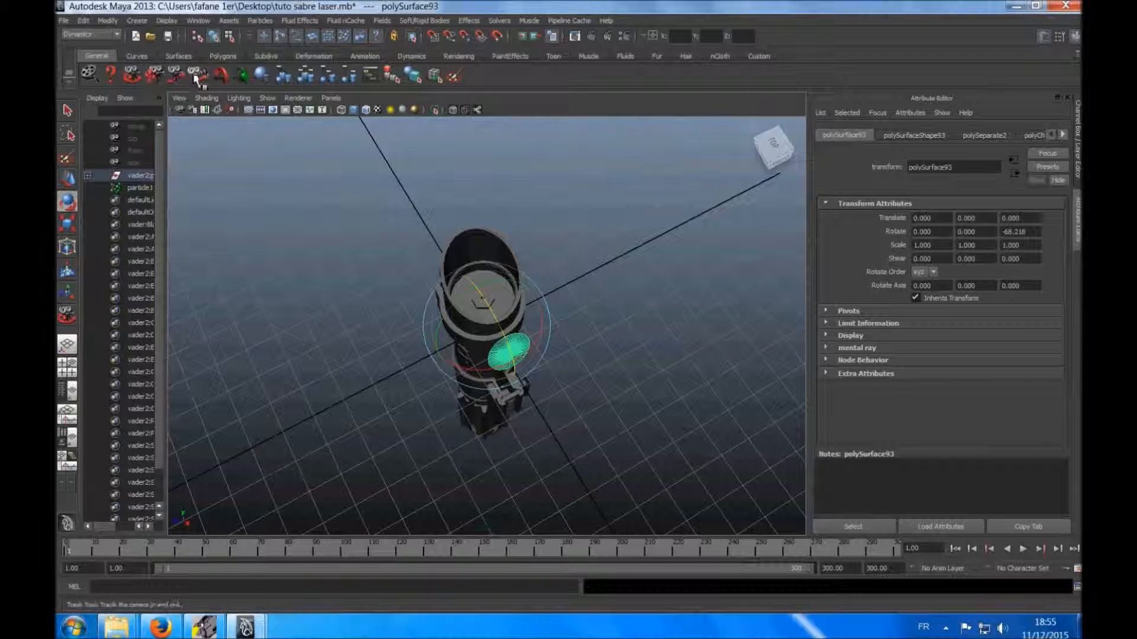
pyautogui.hotkey('ctrl', 'z')
# Center the inner disc's pivot and set the disc's Z rotation to -180 degrees.
pyautogui.click(107, 20)
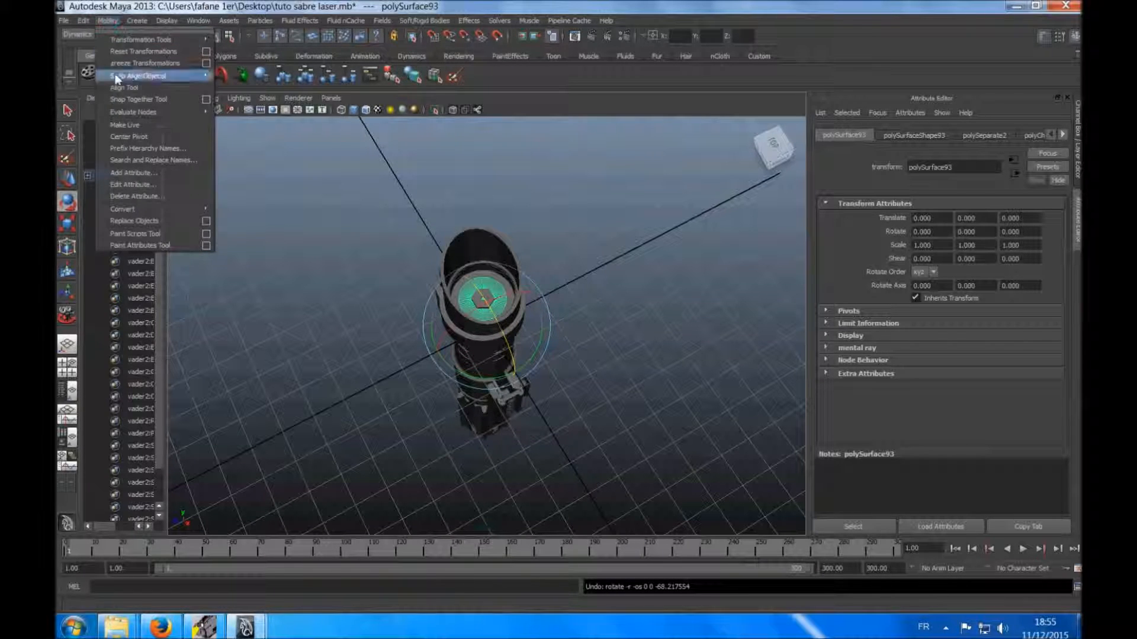
pyautogui.click(127, 137)
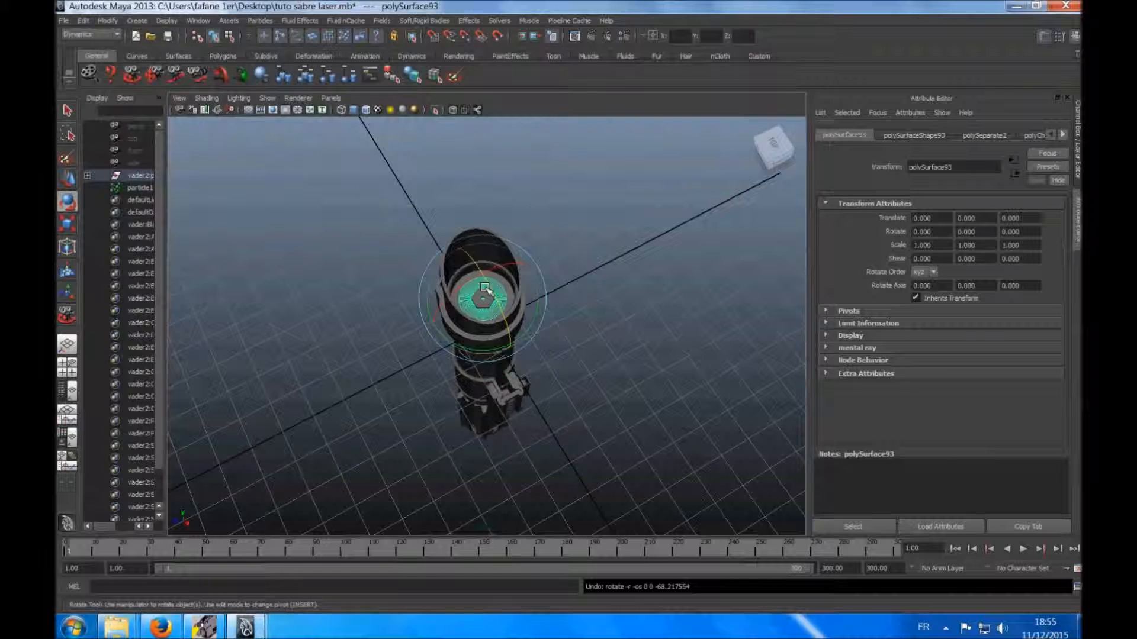
pyautogui.moveTo(465, 254); pyautogui.dragTo(510, 332)
pyautogui.click(1027, 233)
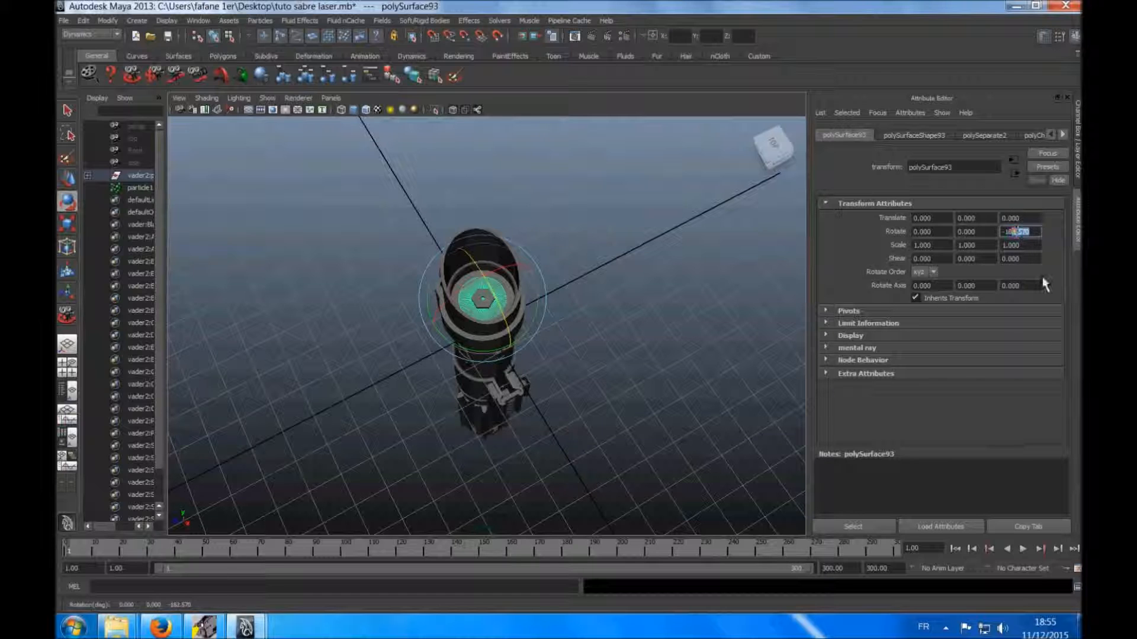
pyautogui.write('-180')
pyautogui.click(995, 490)
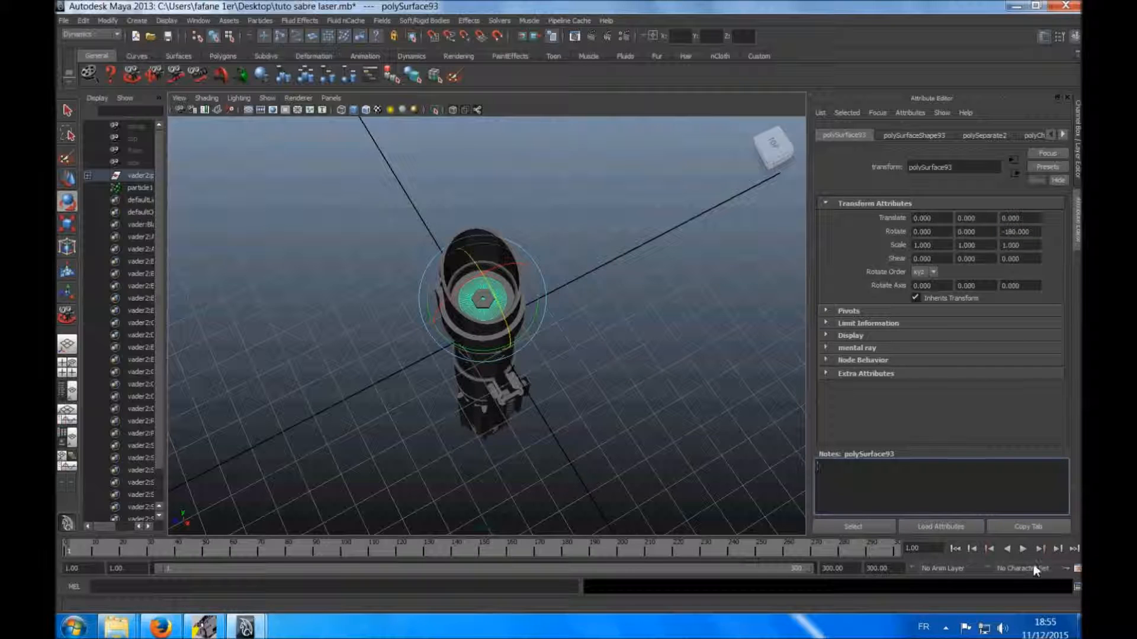
# Play the simulation to check the emission direction, and display the scene in wireframe with particle1 selected.
pyautogui.click(1022, 549)
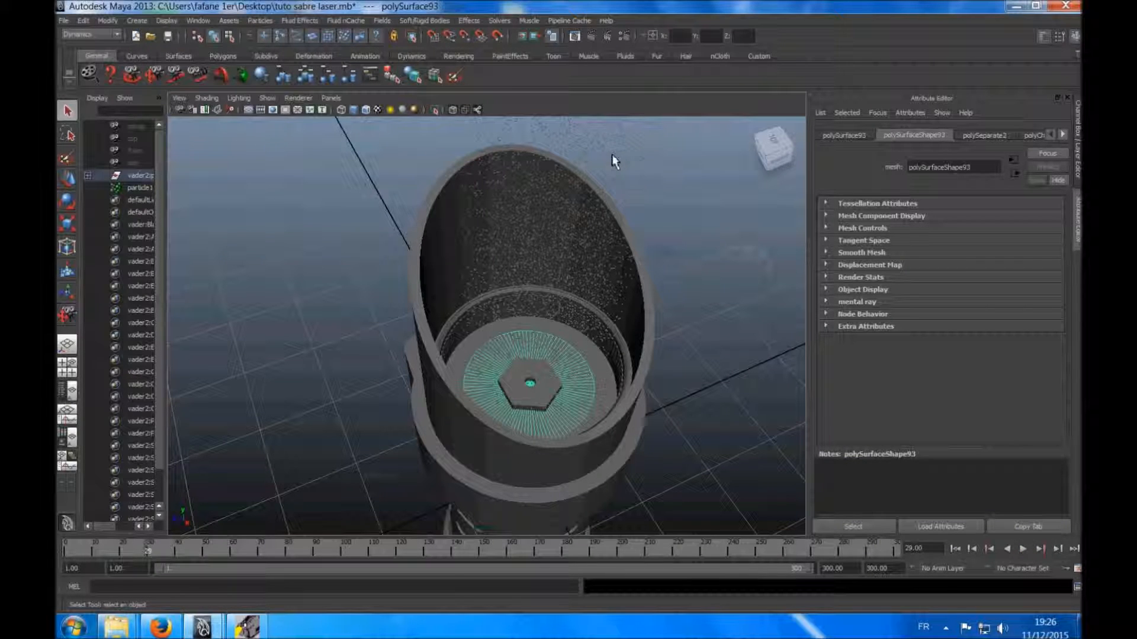
pyautogui.scroll(-5, 619, 159)
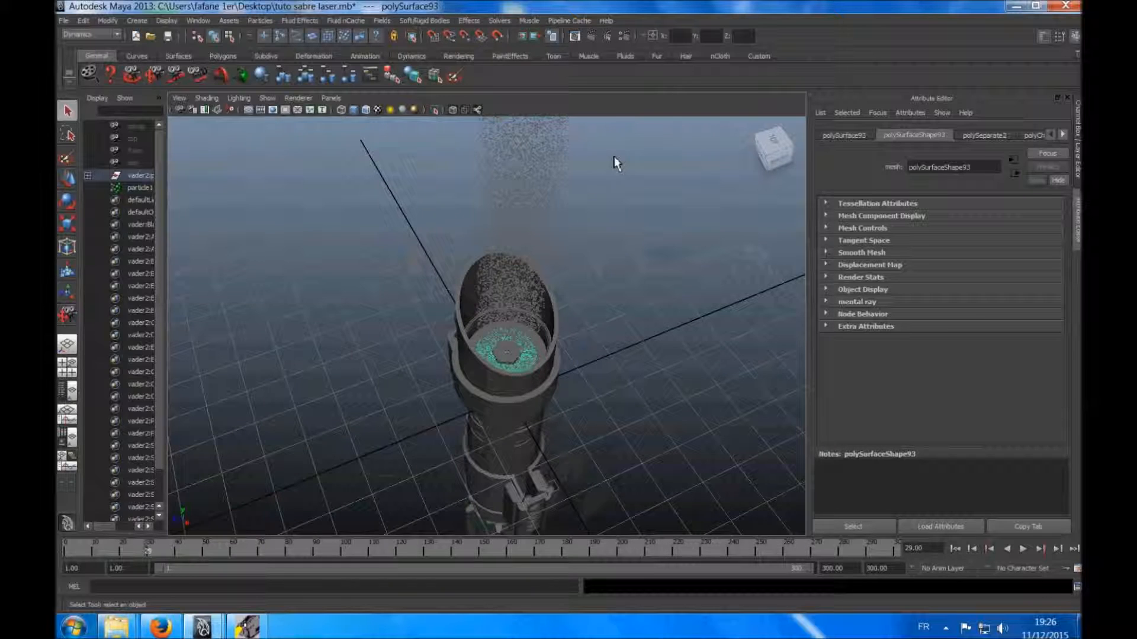
pyautogui.click(135, 188)
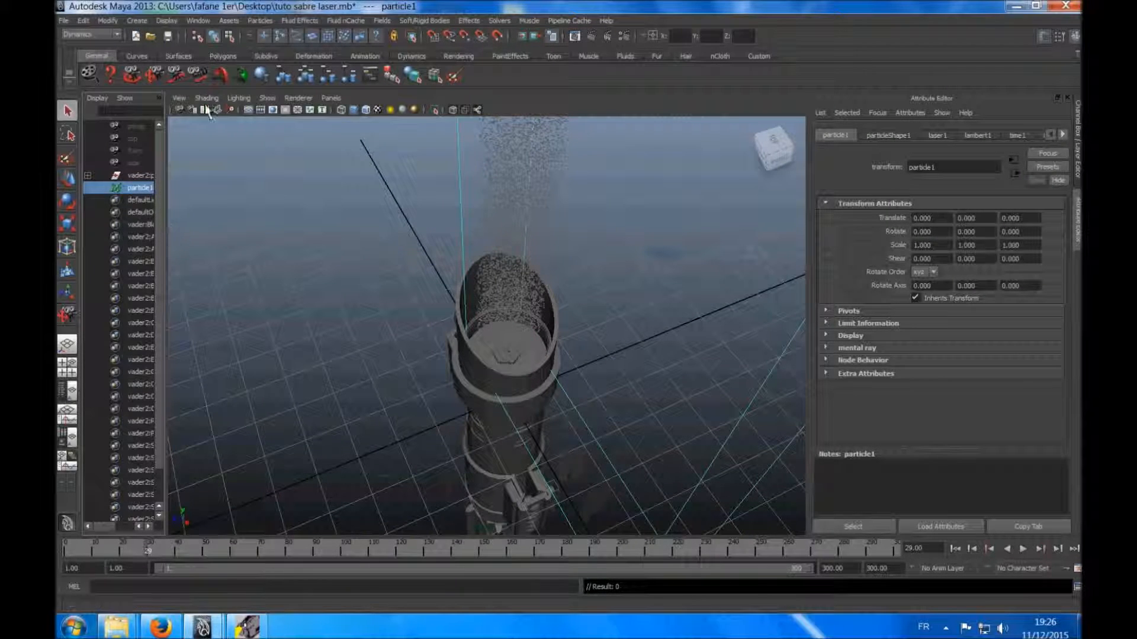
pyautogui.click(343, 111)
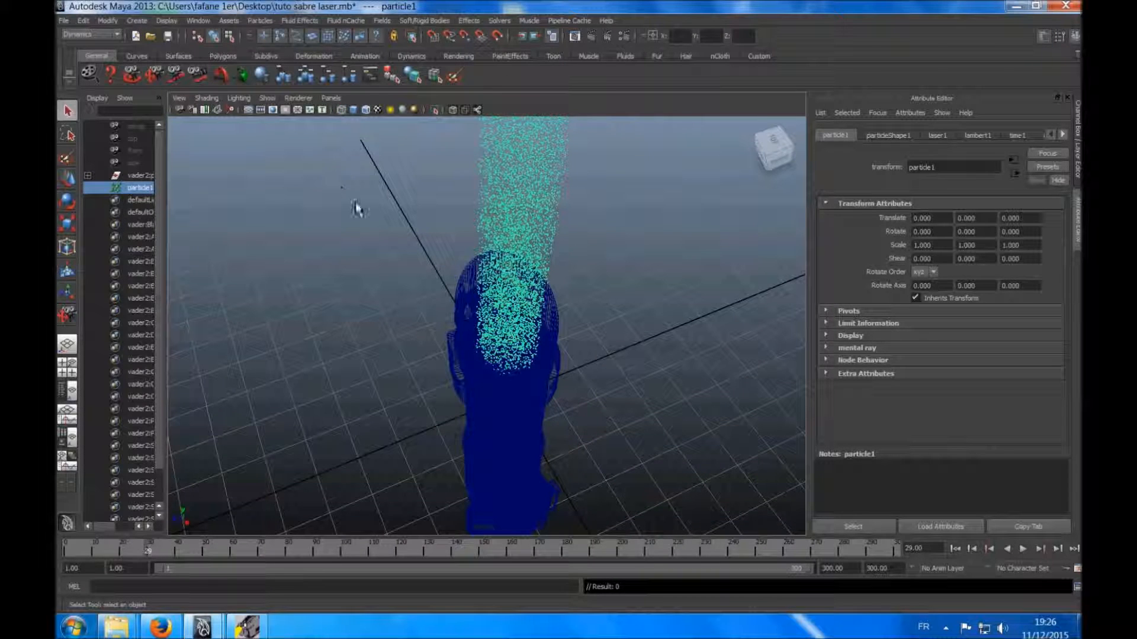
pyautogui.scroll(-5, 366, 213)
pyautogui.scroll(-8, 365, 214)
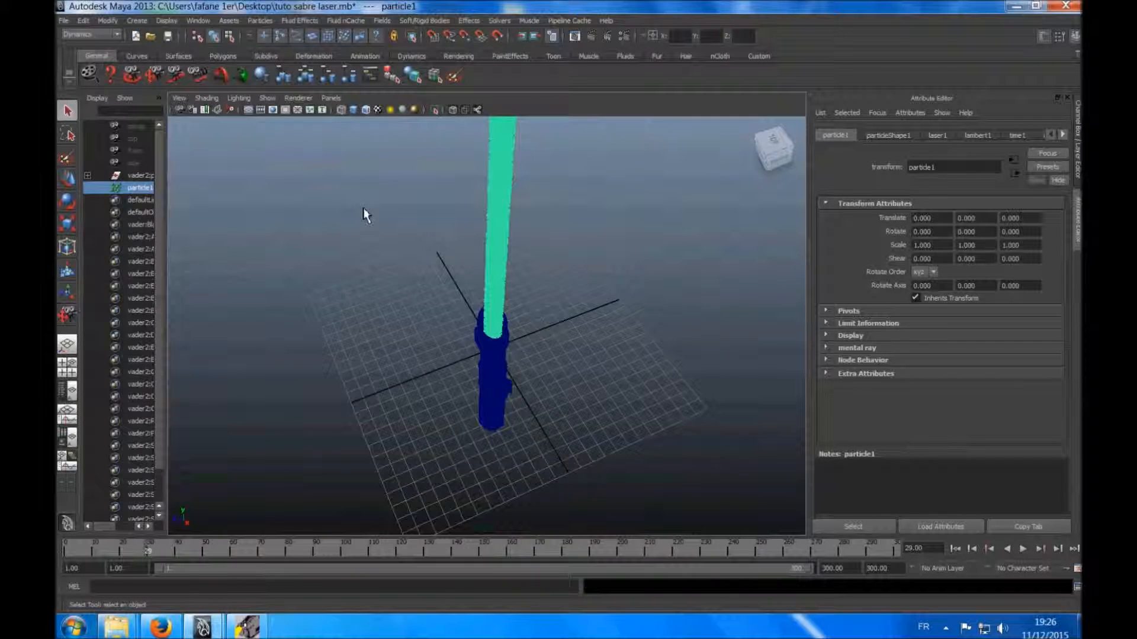
pyautogui.scroll(10, 366, 214)
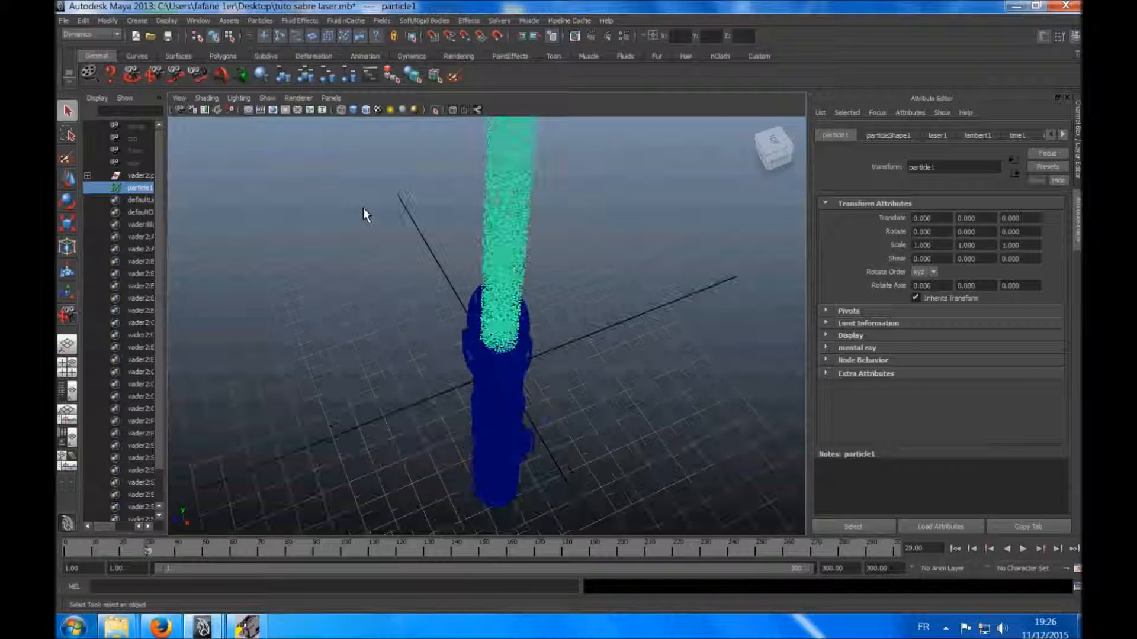
# Set the Lifespan Mode of particleShape1 to Random range.
pyautogui.click(892, 135)
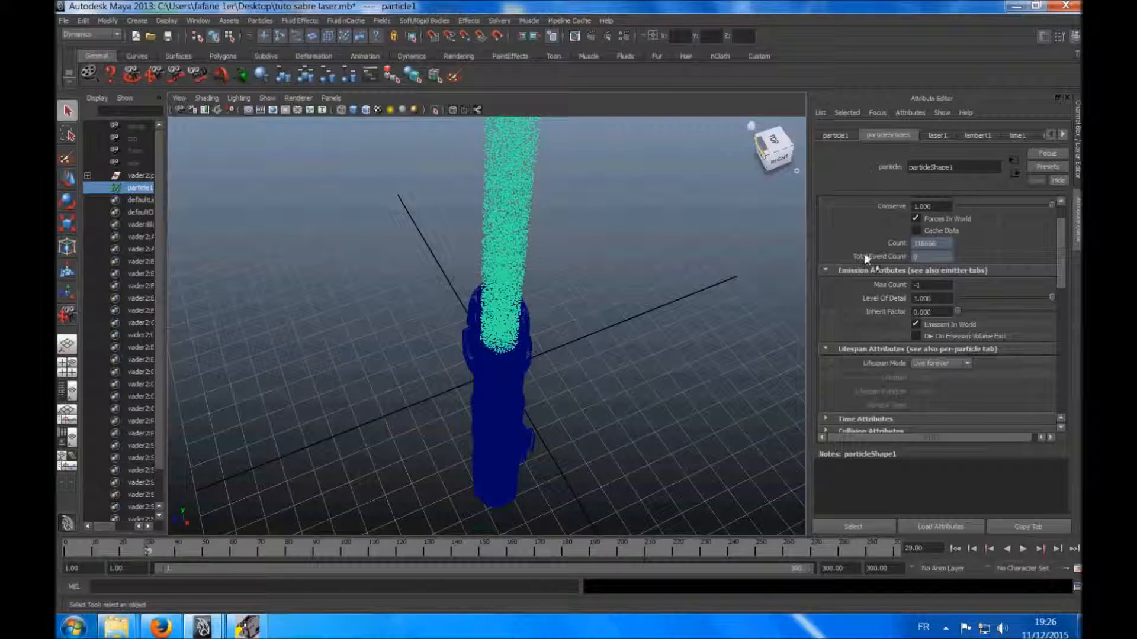
pyautogui.scroll(-2, 892, 261)
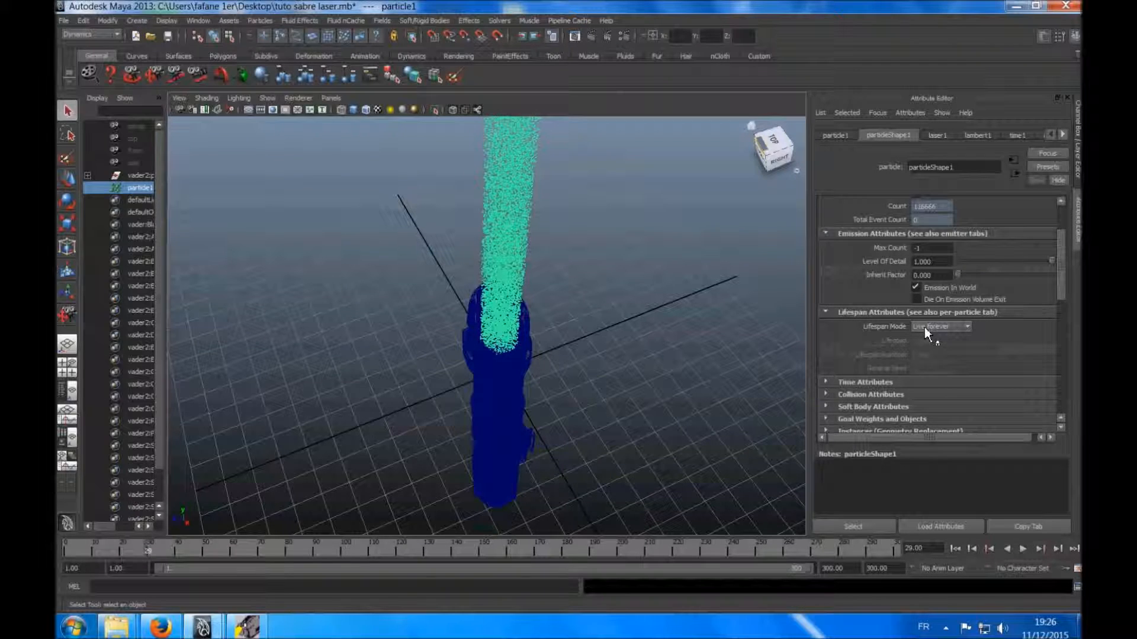
pyautogui.click(967, 327)
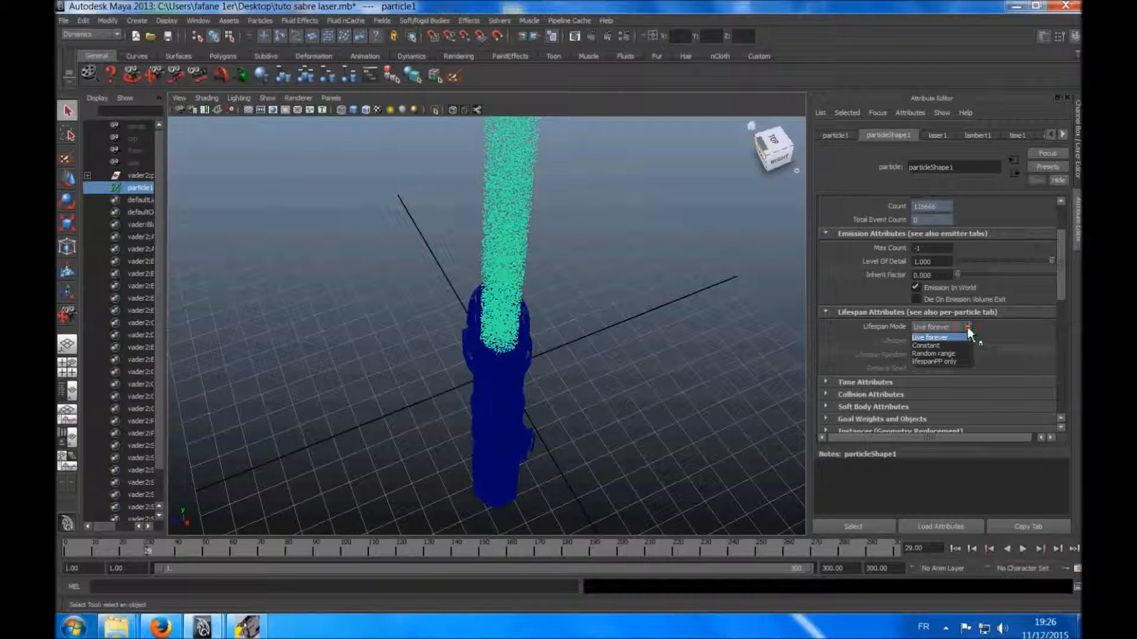
pyautogui.click(932, 356)
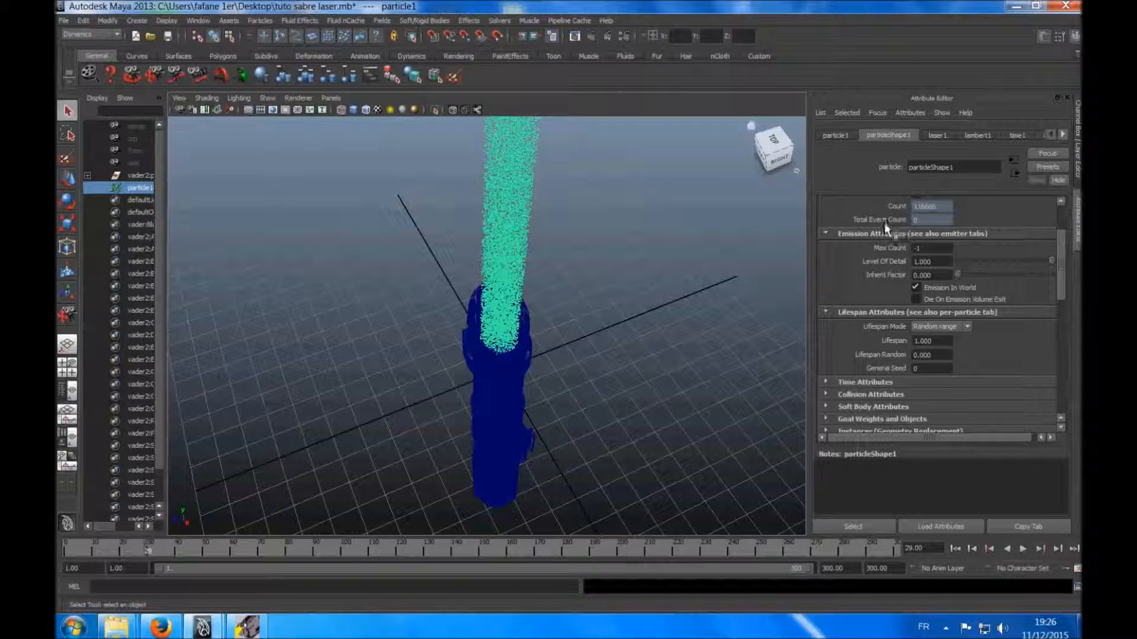
pyautogui.scroll(3, 880, 228)
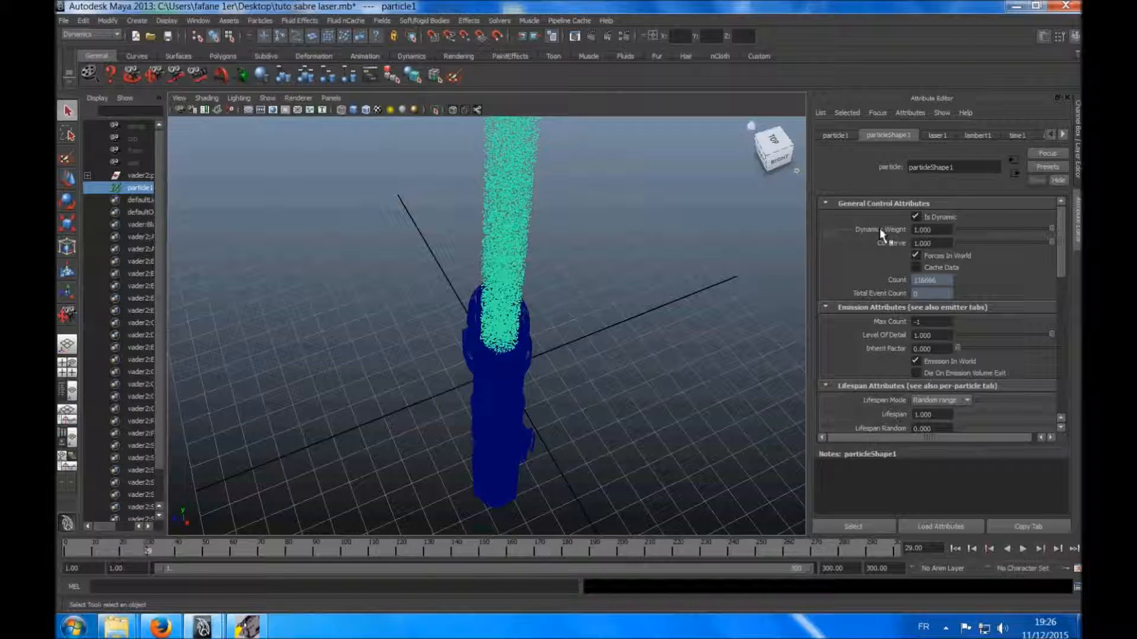
pyautogui.scroll(-3, 891, 249)
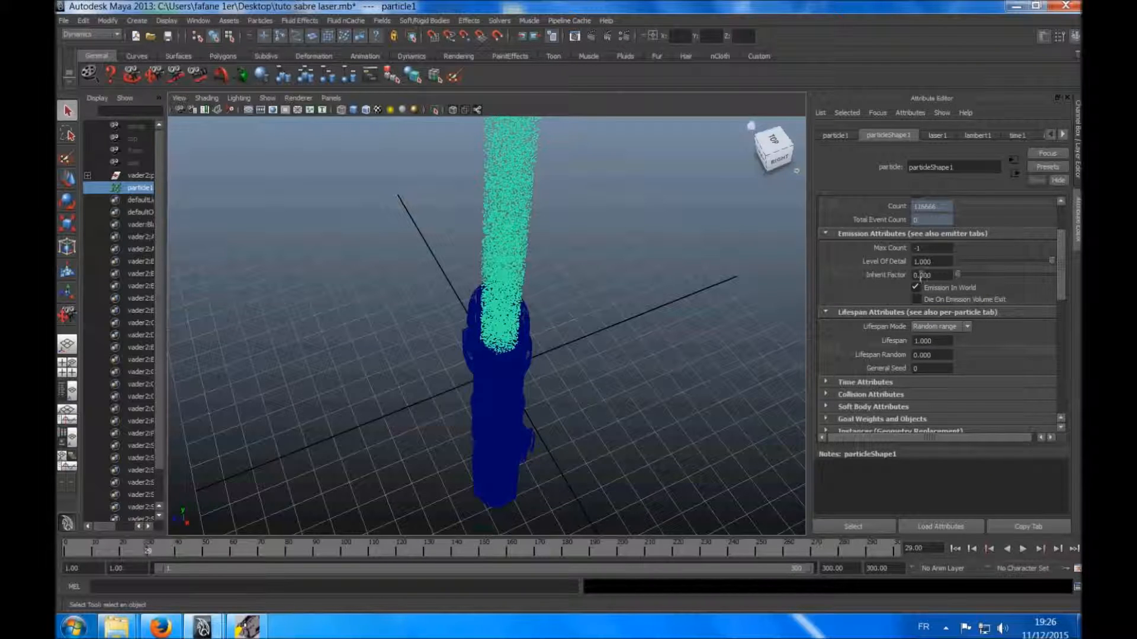
# Set the basic emission speed of the laser1 emitter to 70.
pyautogui.click(938, 135)
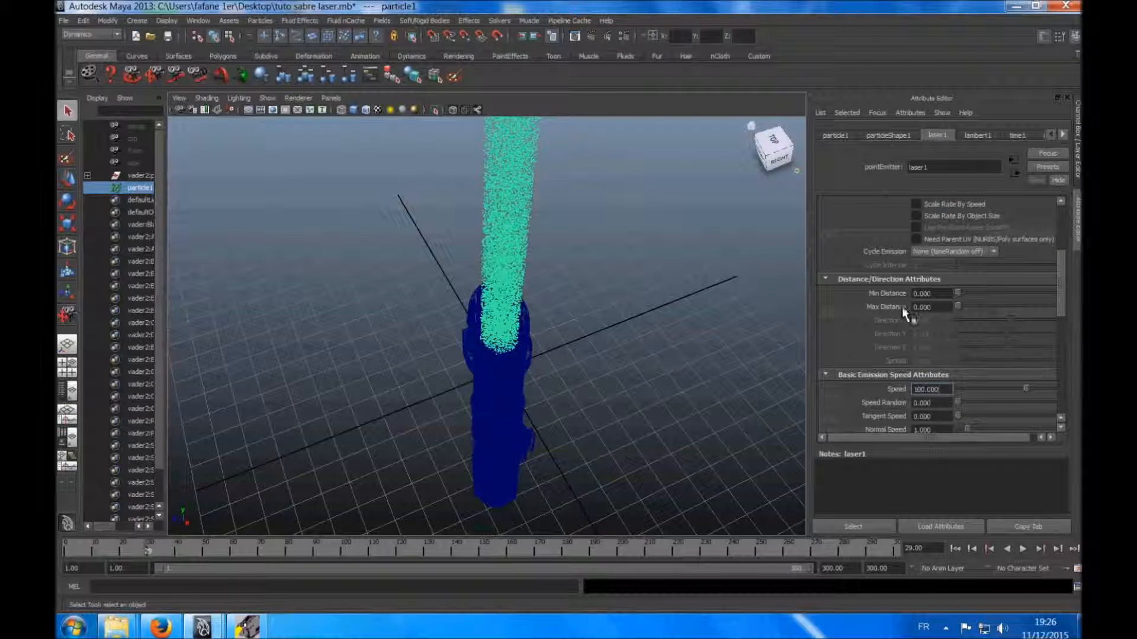
pyautogui.scroll(-2, 909, 326)
pyautogui.click(946, 353)
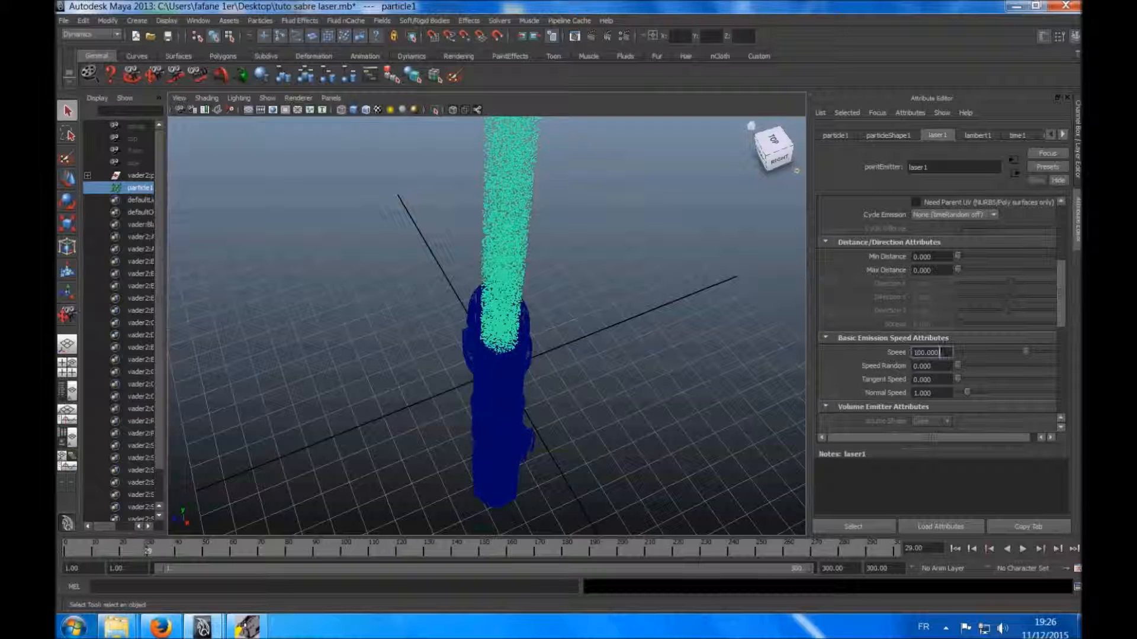
pyautogui.moveTo(948, 352); pyautogui.dragTo(902, 349)
pyautogui.write('70')
pyautogui.click(940, 465)
# Play the simulation from the first frame to check the blade's length at the new speed, and rewind it.
pyautogui.scroll(-6, 596, 321)
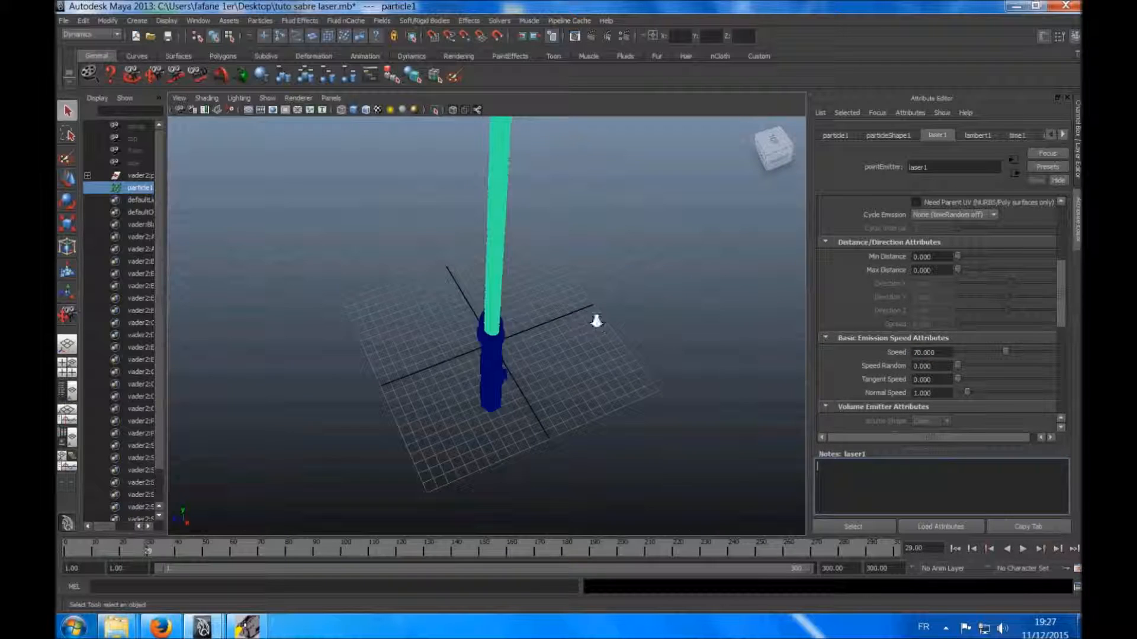
pyautogui.click(955, 549)
pyautogui.click(1029, 551)
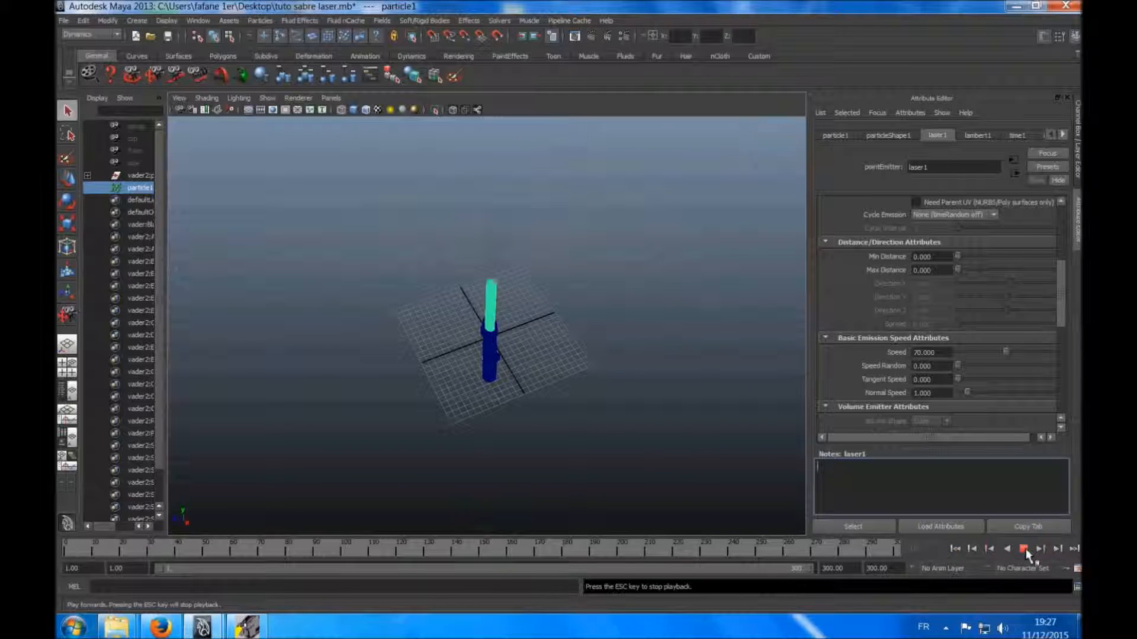
pyautogui.scroll(-3, 670, 401)
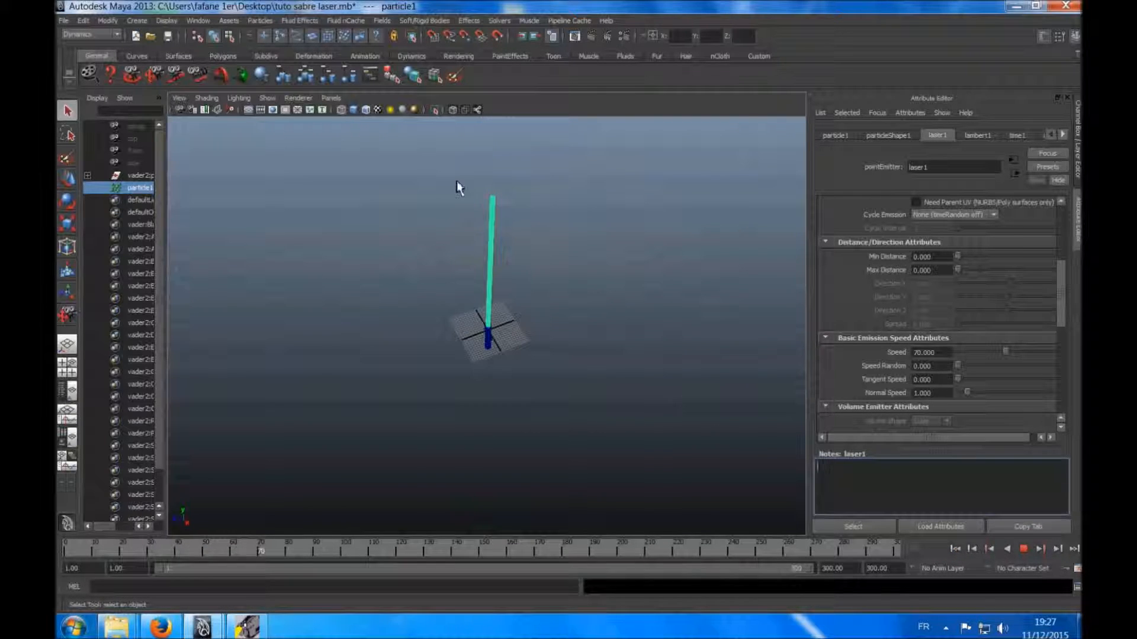
pyautogui.scroll(2, 533, 335)
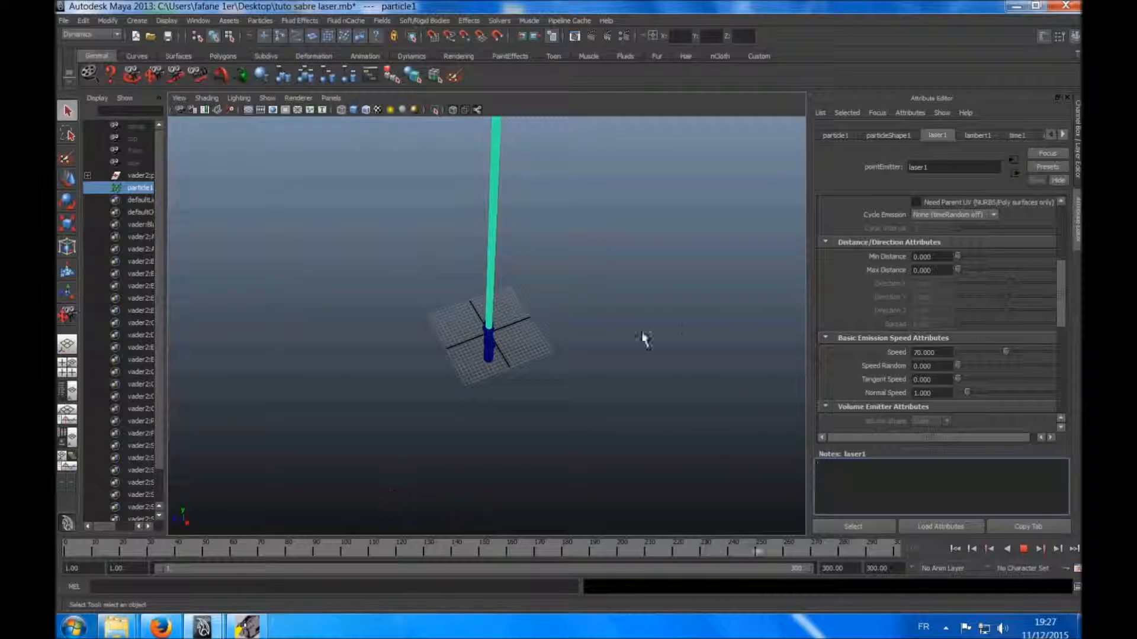
pyautogui.click(955, 549)
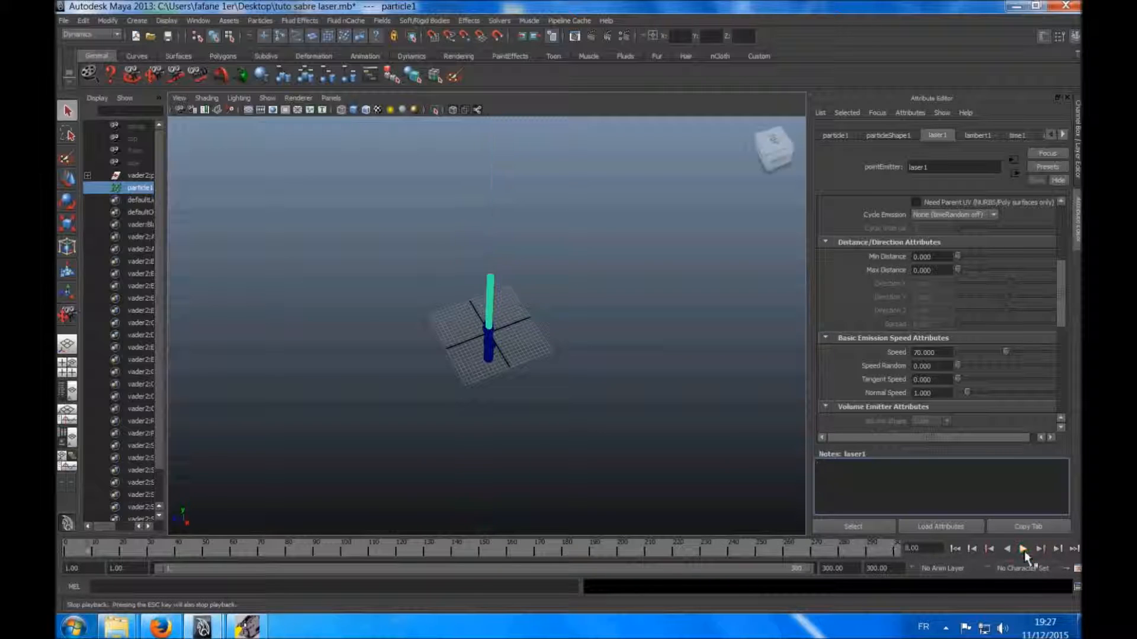
pyautogui.click(955, 549)
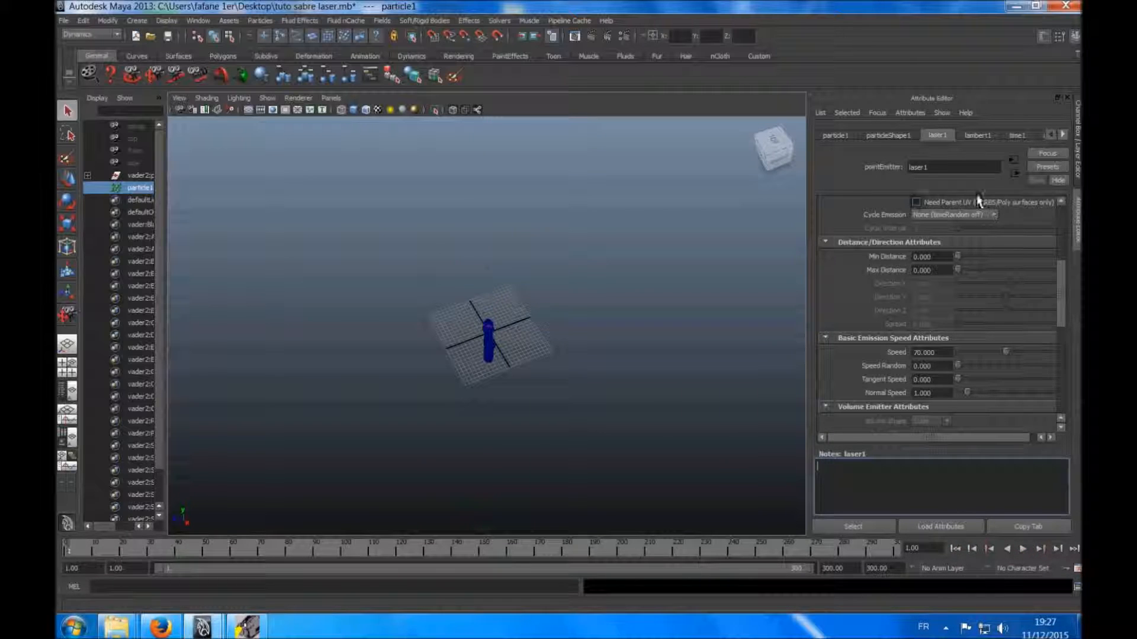
# Set the particle lifespan of particleShape1 to 0.7.
pyautogui.click(896, 136)
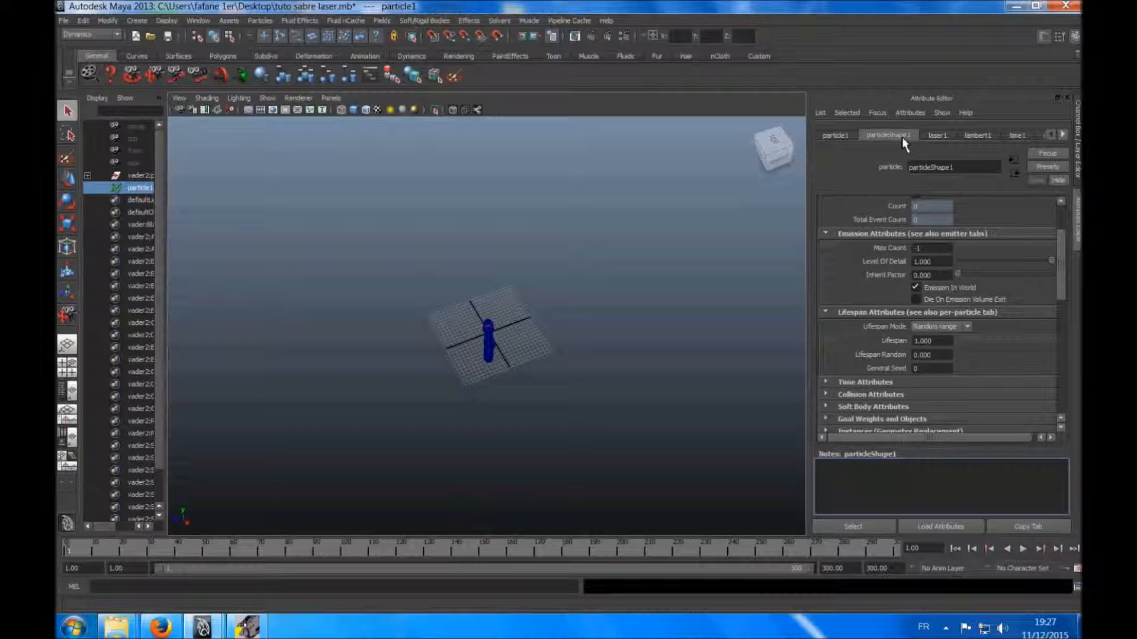
pyautogui.doubleClick(916, 342)
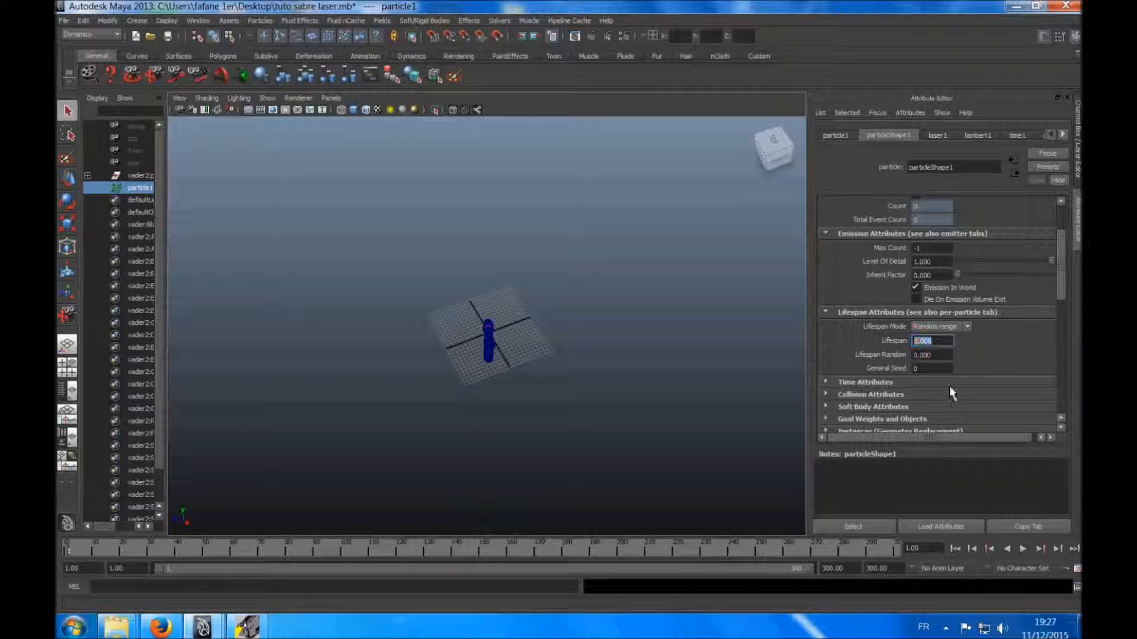
pyautogui.write('0.7')
pyautogui.click(923, 496)
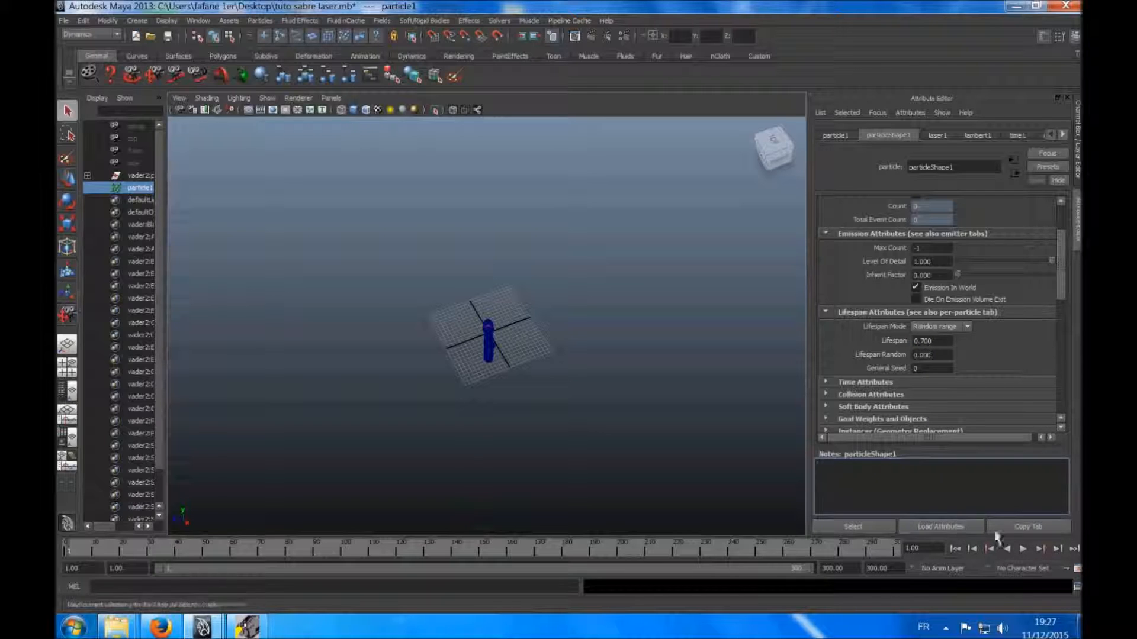
# Play the simulation twice from the first frame to check the shortened blade from another angle, and stop it around frame 85.
pyautogui.click(1024, 549)
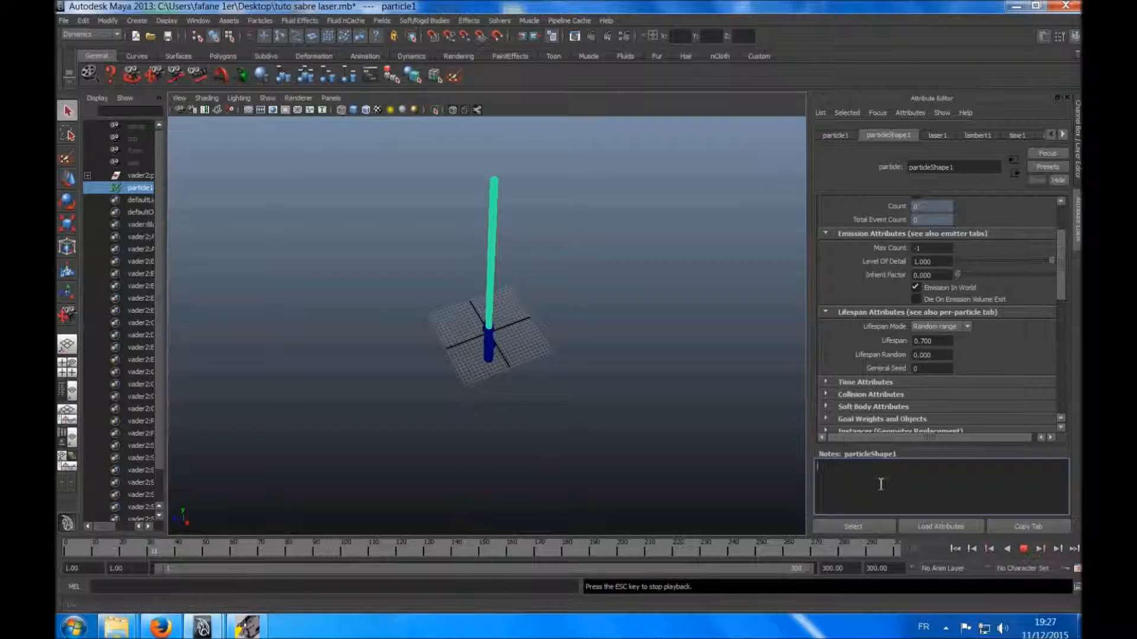
pyautogui.click(131, 77)
pyautogui.moveTo(428, 344); pyautogui.dragTo(434, 318)
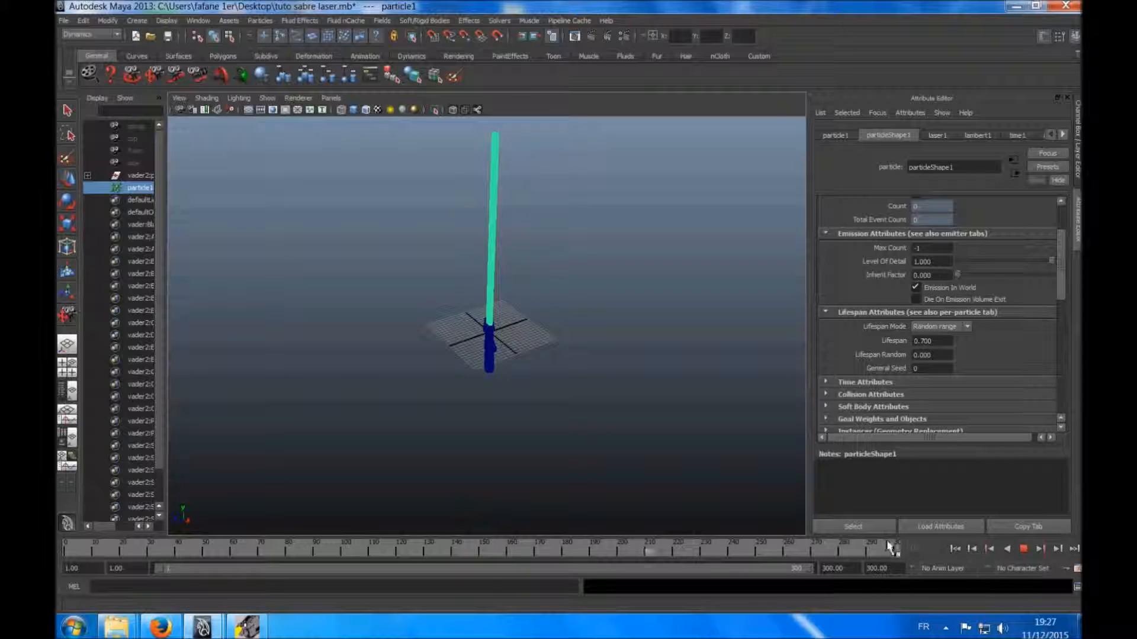
pyautogui.click(1024, 549)
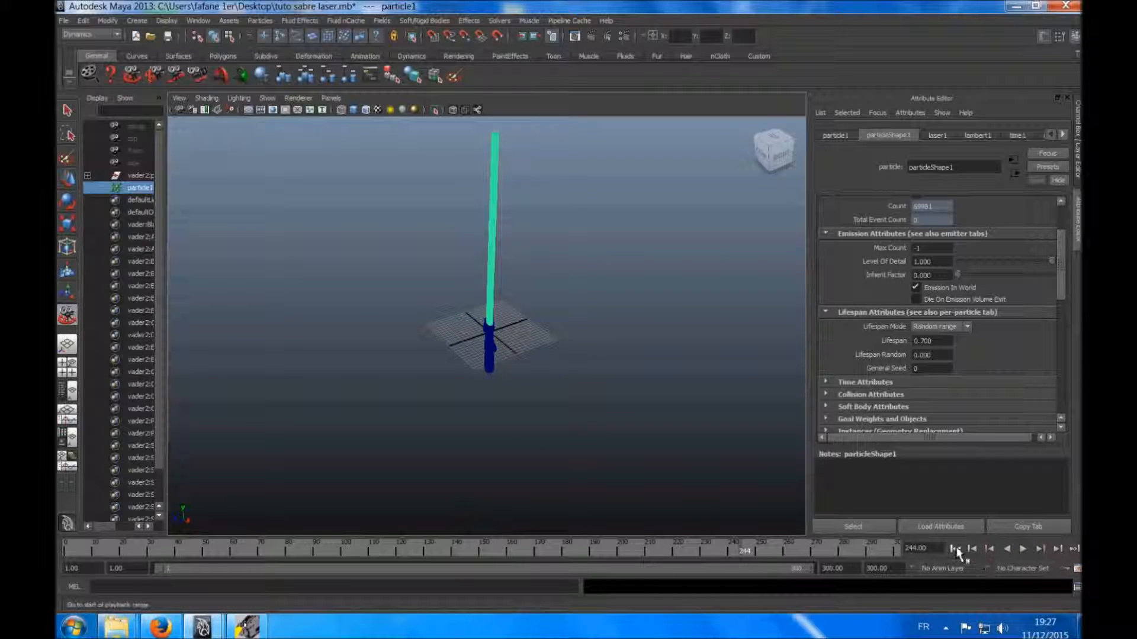
pyautogui.click(955, 549)
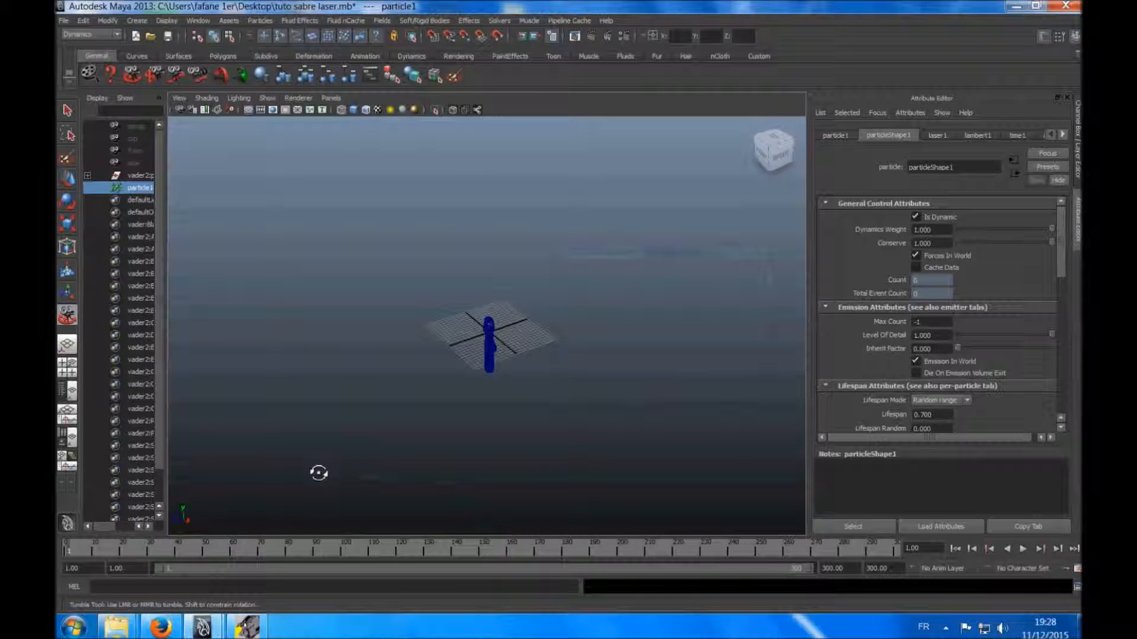
pyautogui.click(1022, 548)
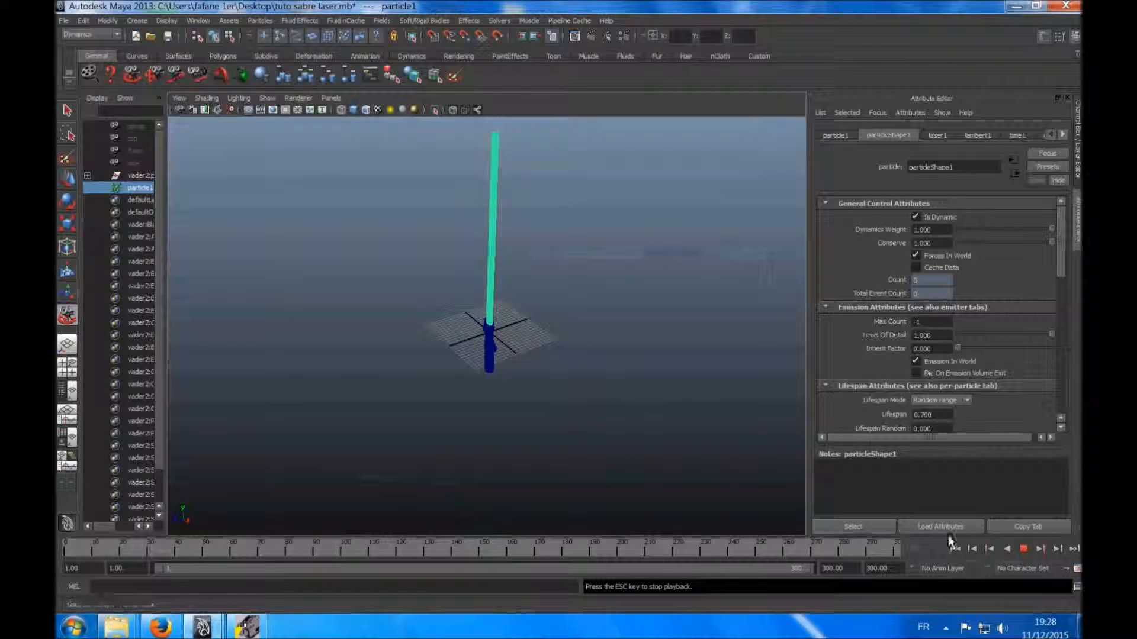
pyautogui.click(1024, 549)
# Set the particle render type of particleShape1 to Tube (s/w).
pyautogui.scroll(10, 518, 276)
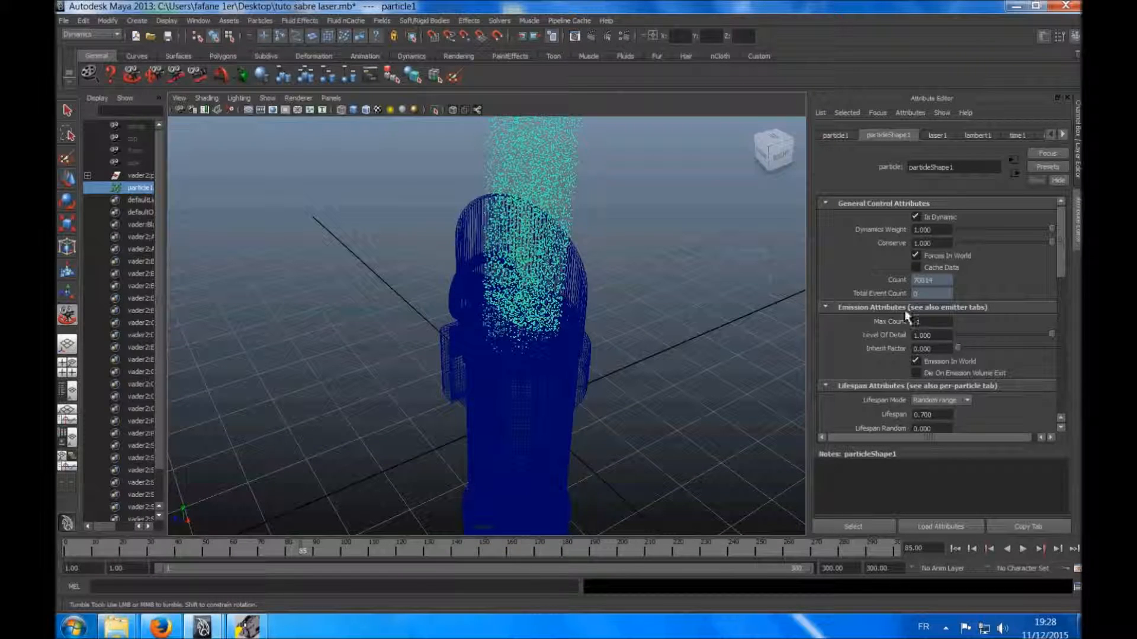
pyautogui.scroll(-3, 912, 325)
pyautogui.scroll(-2, 915, 334)
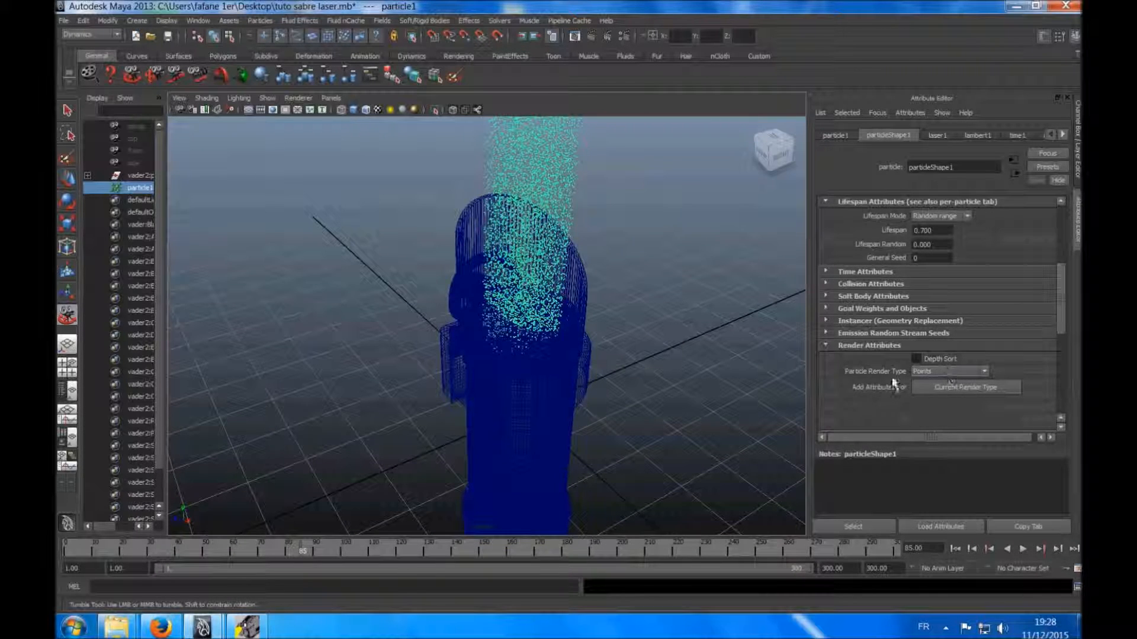
pyautogui.click(986, 372)
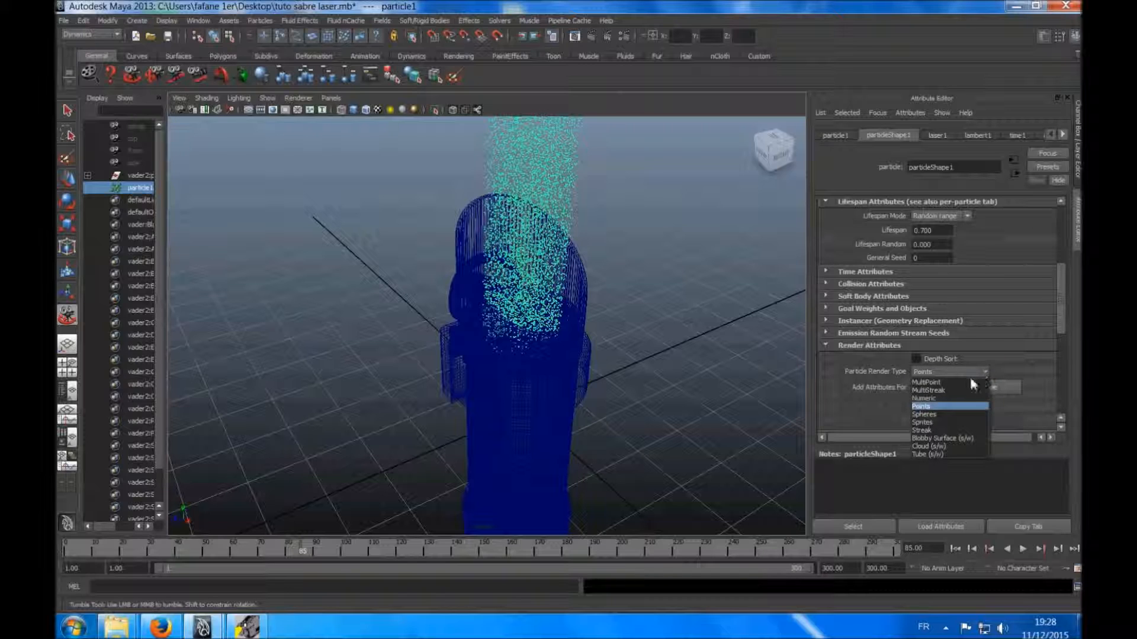
pyautogui.click(928, 454)
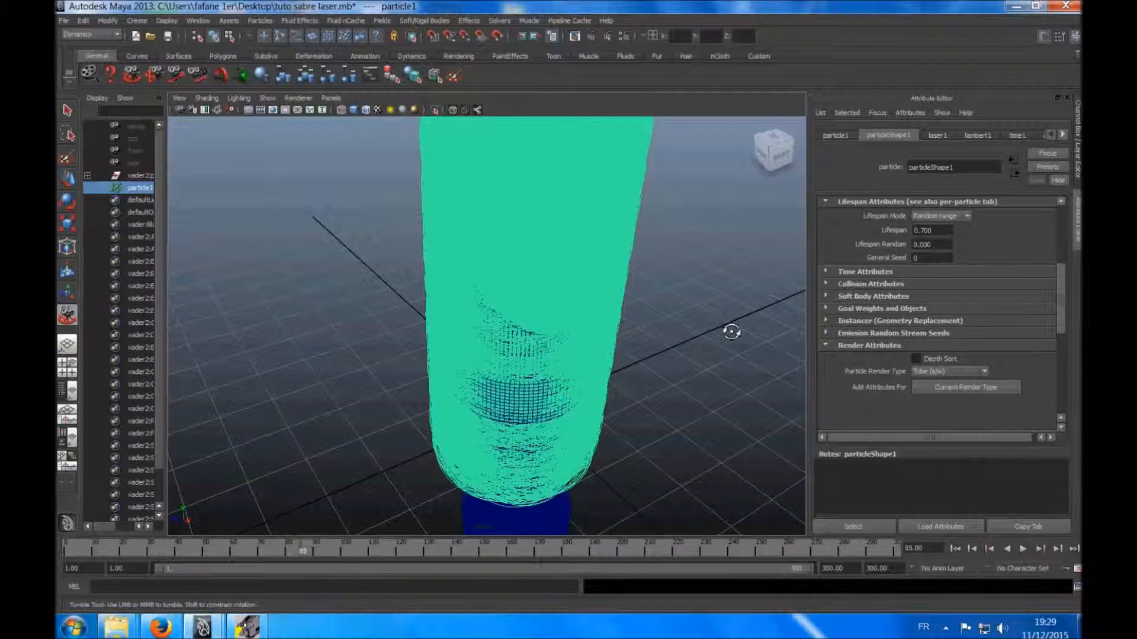
pyautogui.scroll(-5, 613, 248)
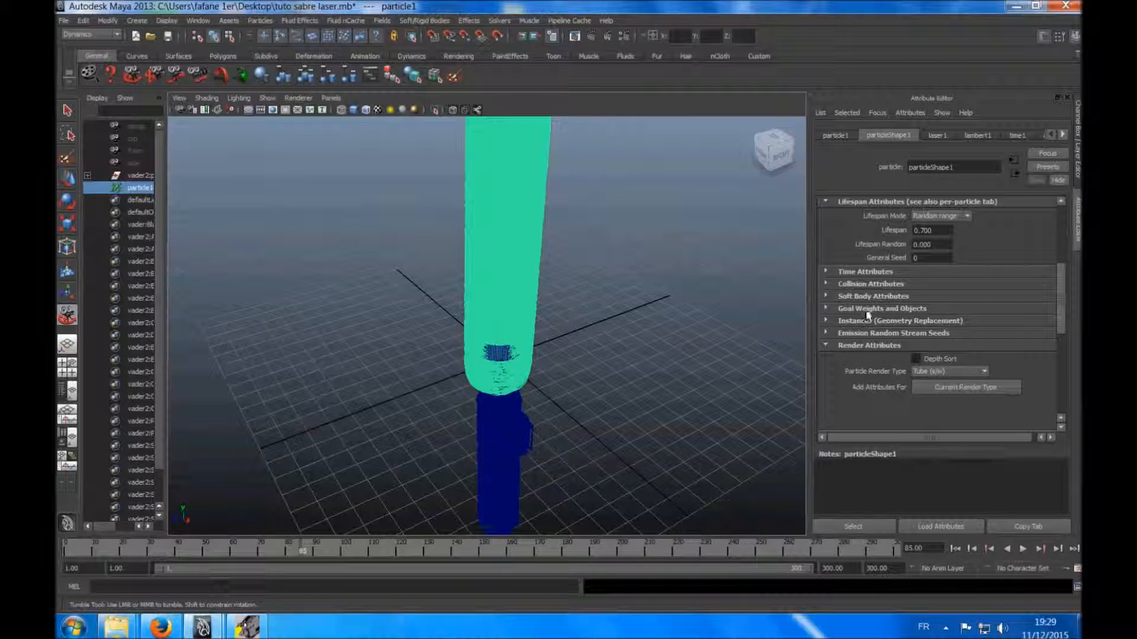
# Add the attributes for the current tube render type and set both Radius 0 and Radius 1 to 0.2.
pyautogui.click(946, 387)
pyautogui.scroll(-3, 883, 394)
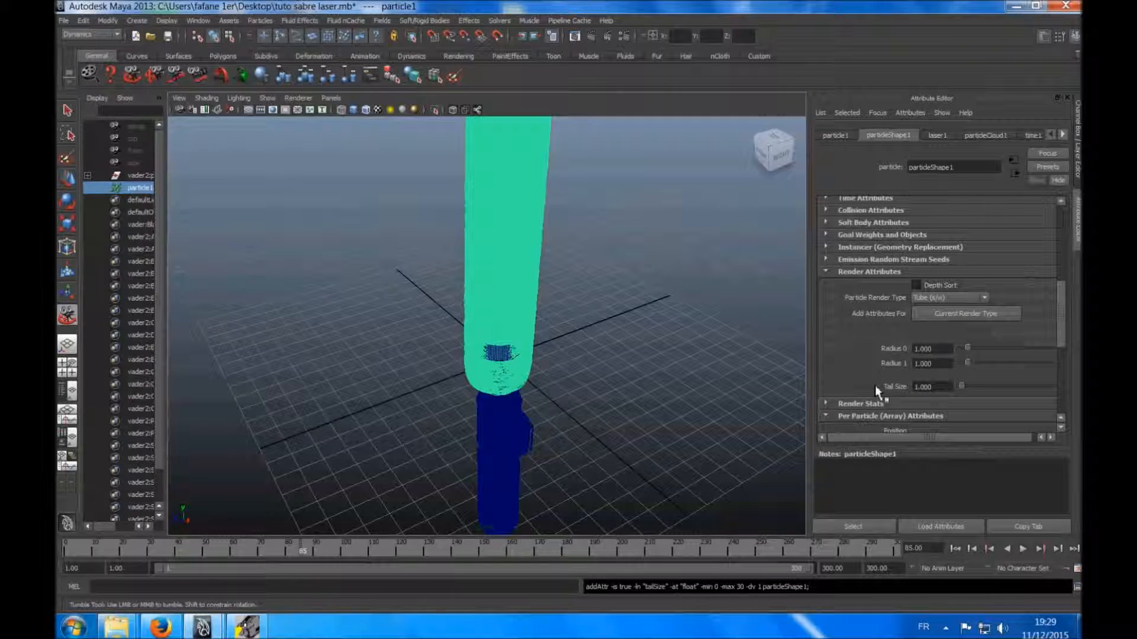
pyautogui.doubleClick(935, 349)
pyautogui.write('0.2')
pyautogui.press('Tab')
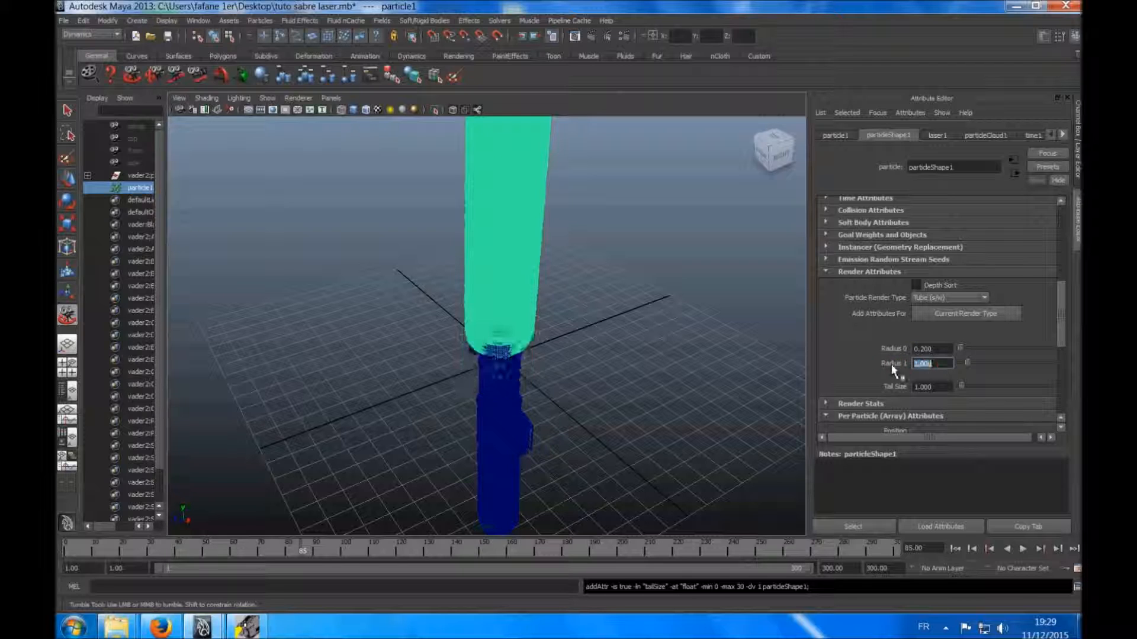
pyautogui.write('0.2')
pyautogui.click(875, 480)
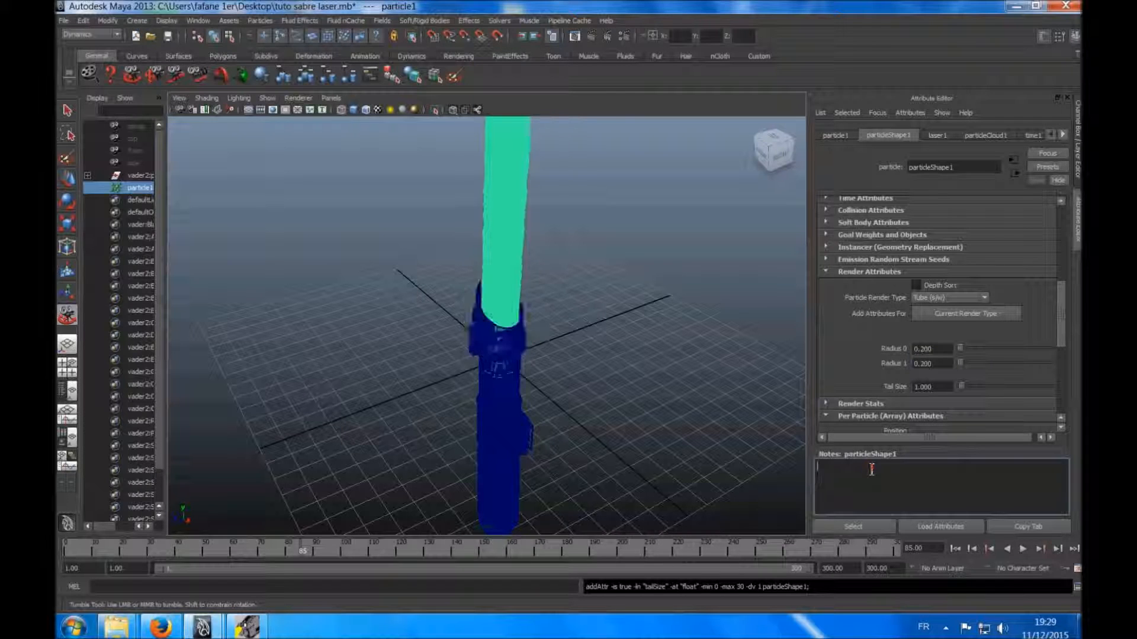
# Examine from several angles and distances how the tube blade sits inside the lightsaber's hilt opening.
pyautogui.keyDown('alt'); pyautogui.moveTo(467, 218); pyautogui.dragTo(471, 225); pyautogui.keyUp('alt')
pyautogui.scroll(2, 472, 225)
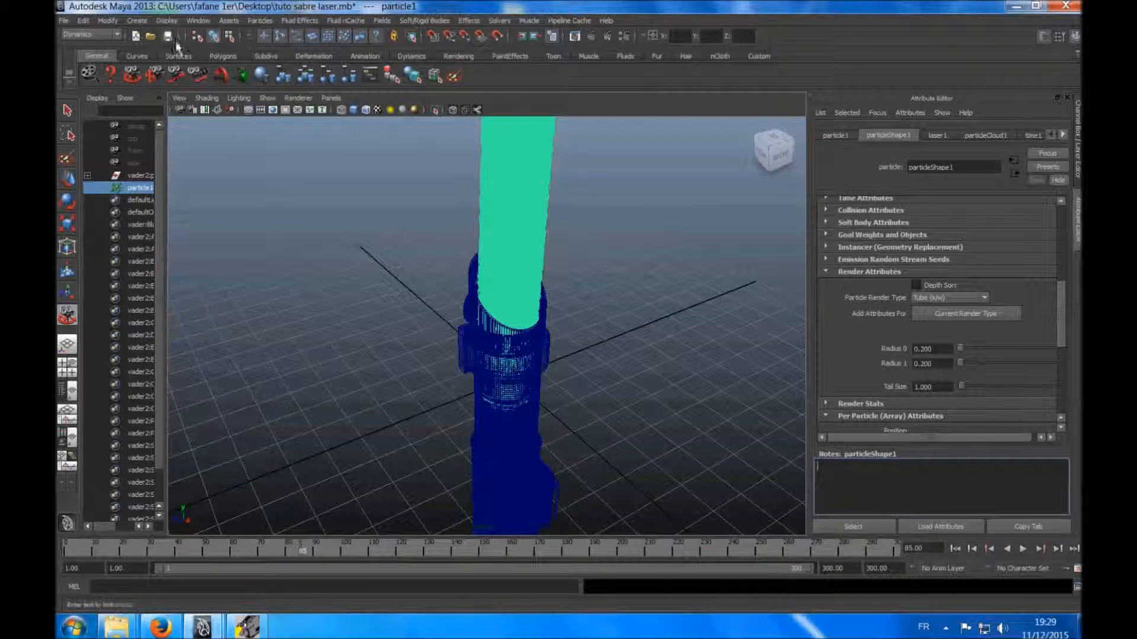
pyautogui.click(67, 111)
pyautogui.click(327, 209)
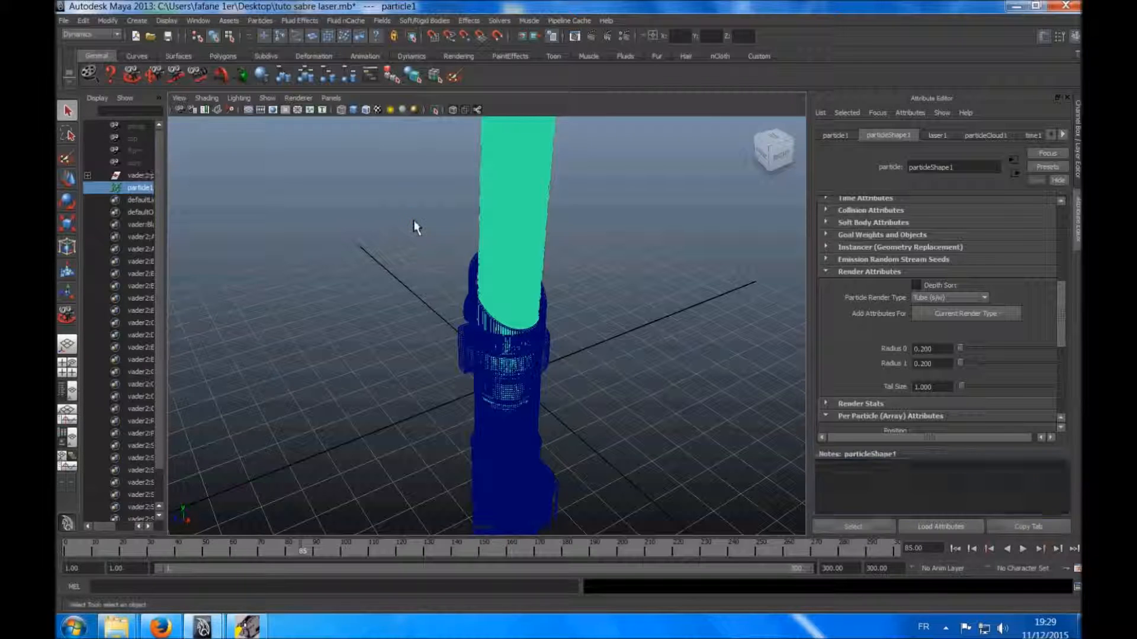
pyautogui.click(536, 200)
pyautogui.click(137, 80)
pyautogui.moveTo(435, 361); pyautogui.dragTo(462, 322)
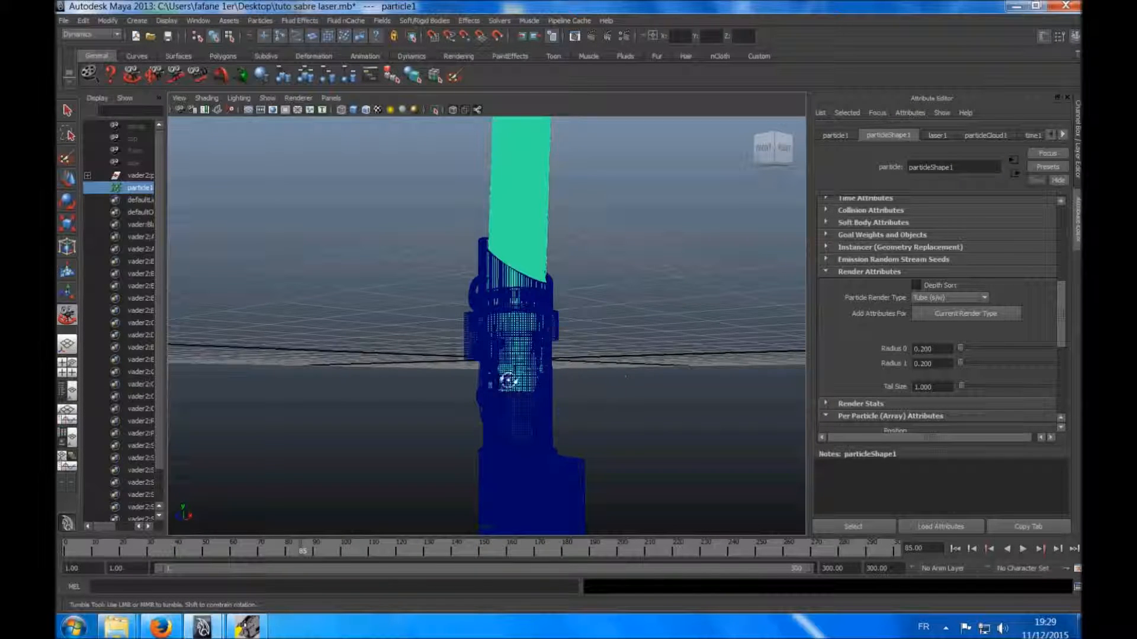
pyautogui.moveTo(514, 385); pyautogui.dragTo(501, 380)
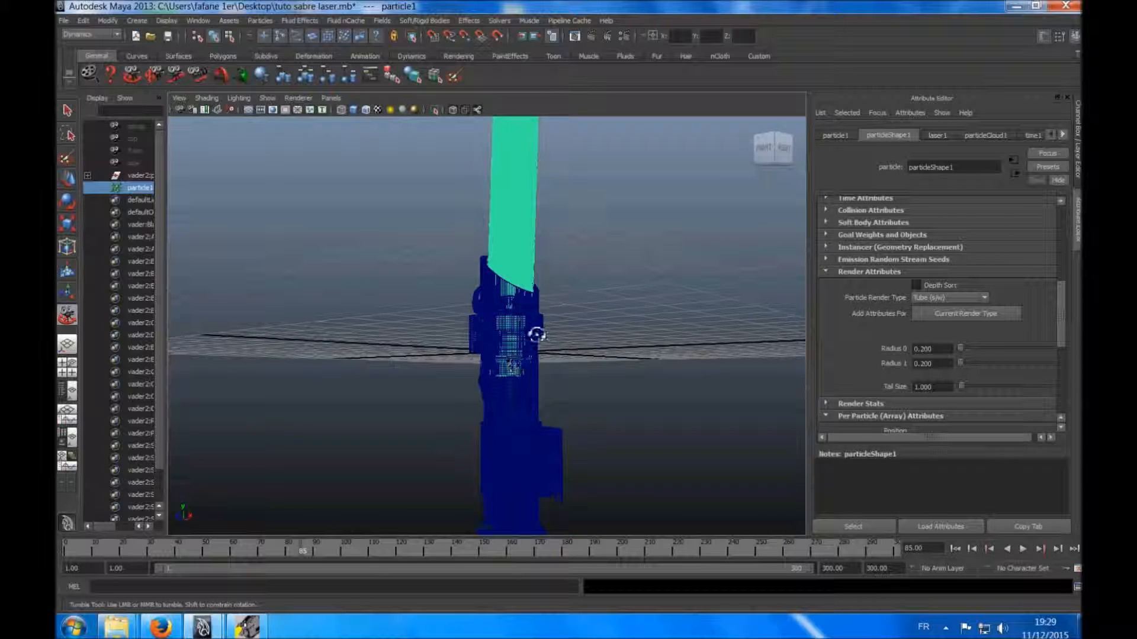
pyautogui.scroll(-4, 500, 379)
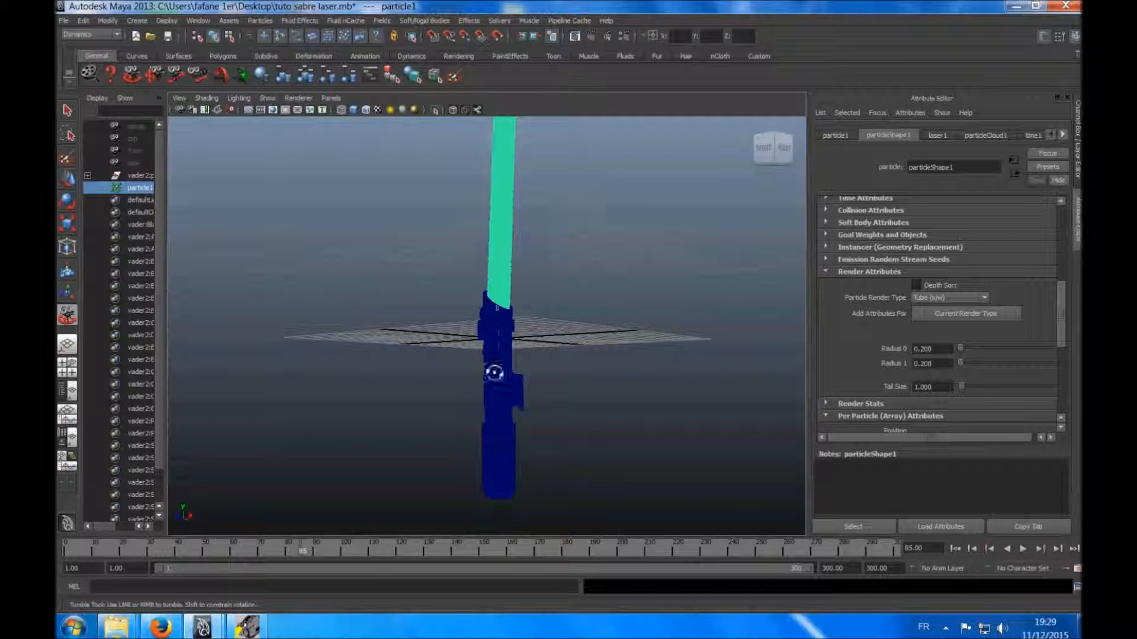
pyautogui.moveTo(507, 310); pyautogui.dragTo(503, 322)
pyautogui.scroll(6, 503, 323)
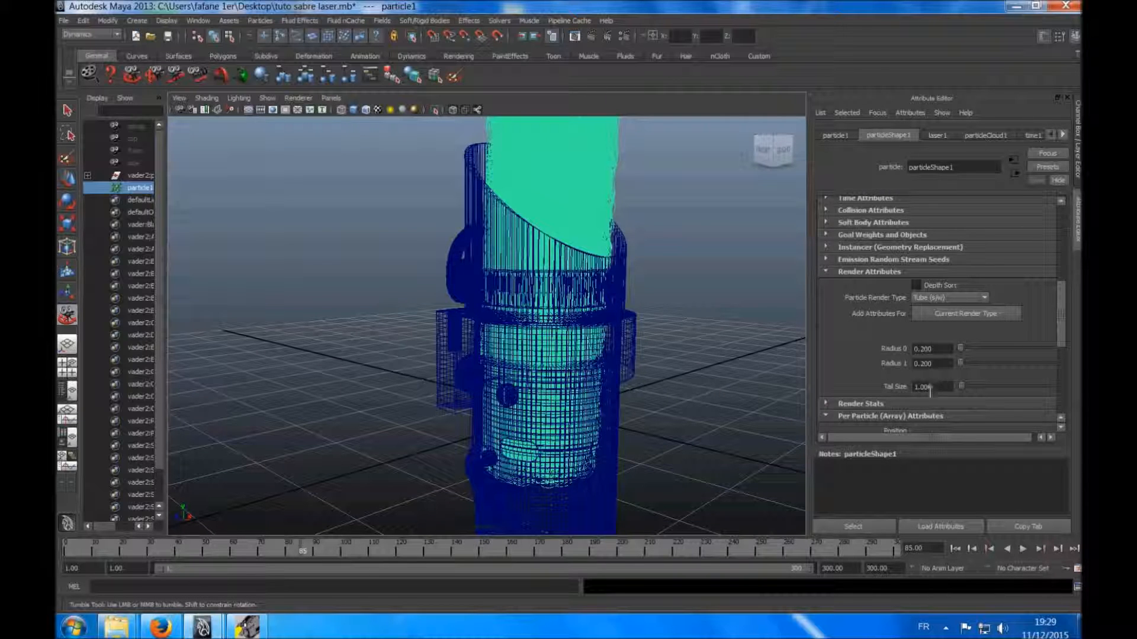
# Set the tail size of the tube particles to 0.1 and render the current frame.
pyautogui.moveTo(940, 387); pyautogui.dragTo(902, 398)
pyautogui.write('0.1')
pyautogui.click(905, 481)
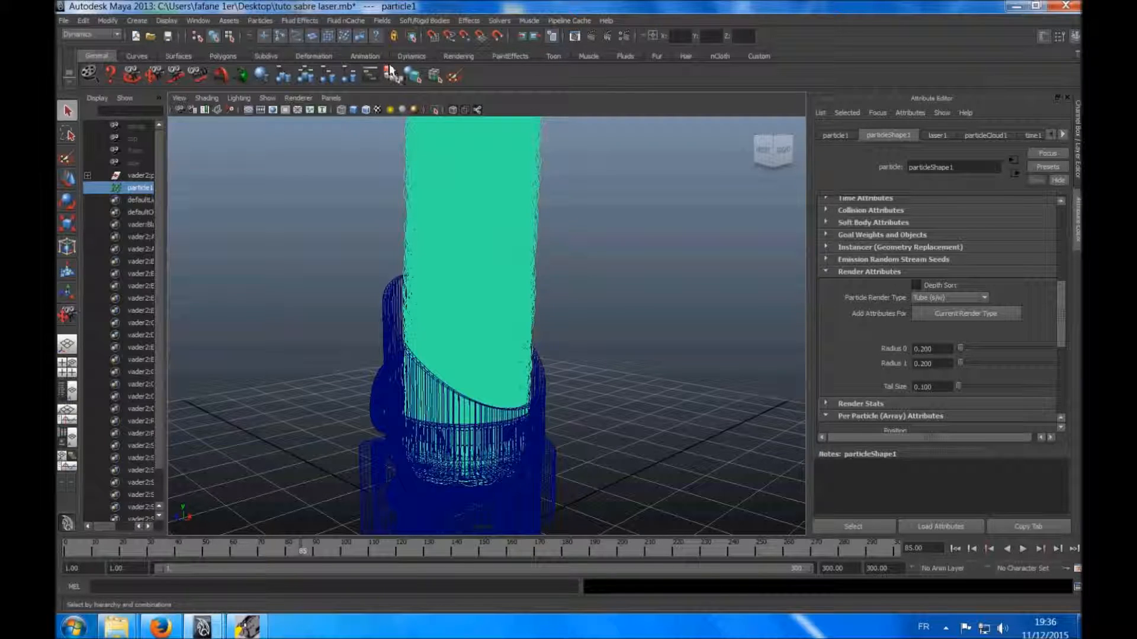
pyautogui.click(459, 55)
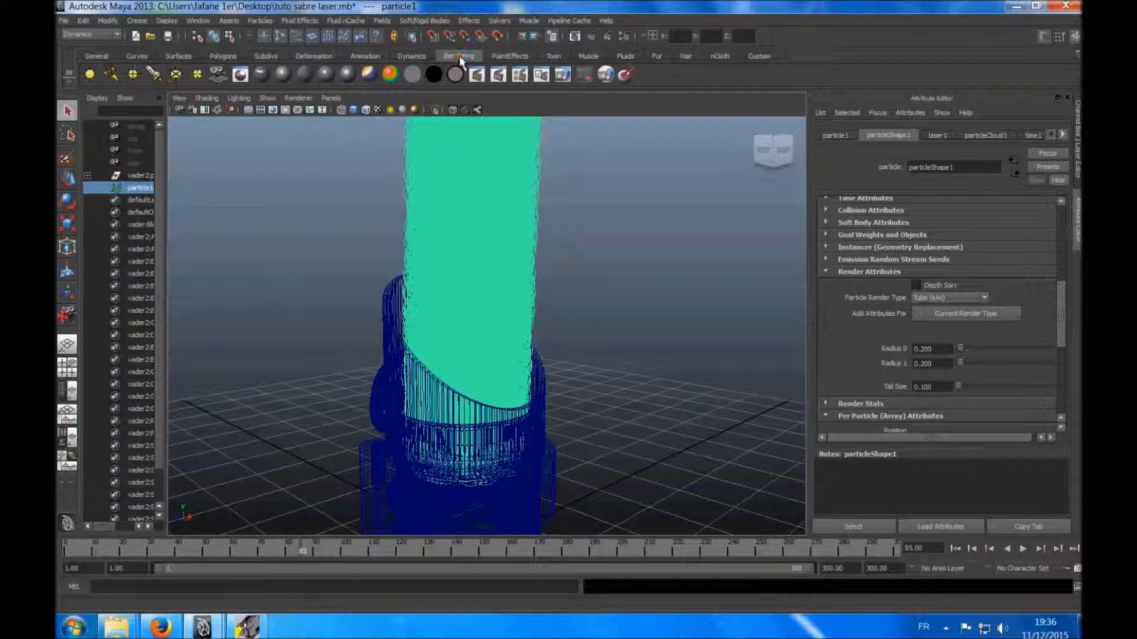
pyautogui.click(477, 74)
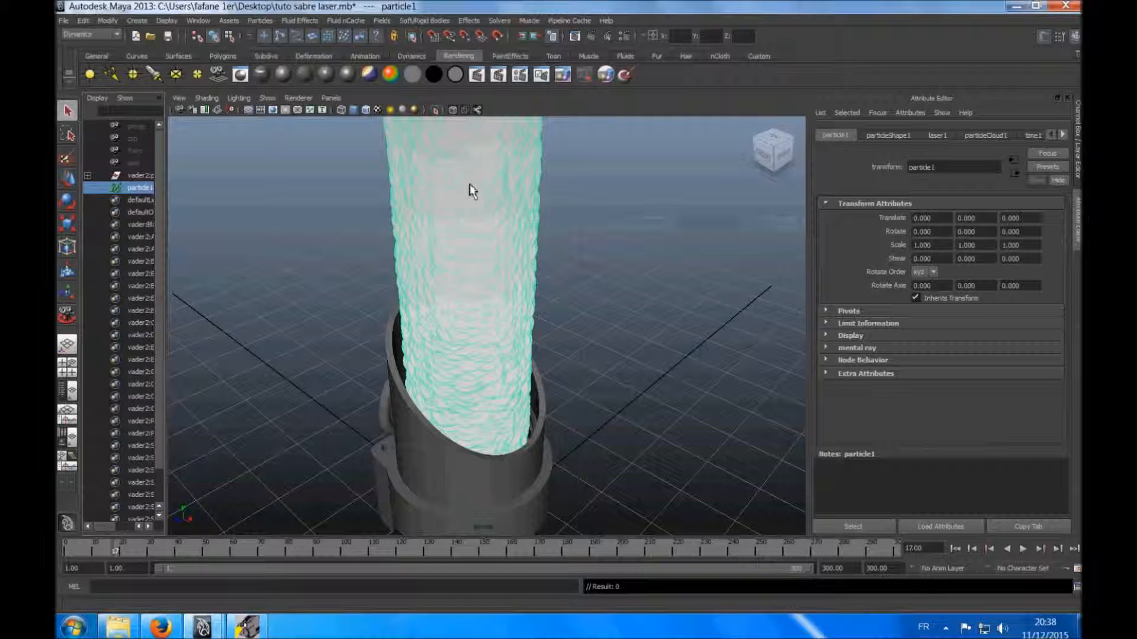
# Inspect the blade's particleCloud1 material, and create a new Particle Cloud material in the Hypershade.
pyautogui.click(978, 137)
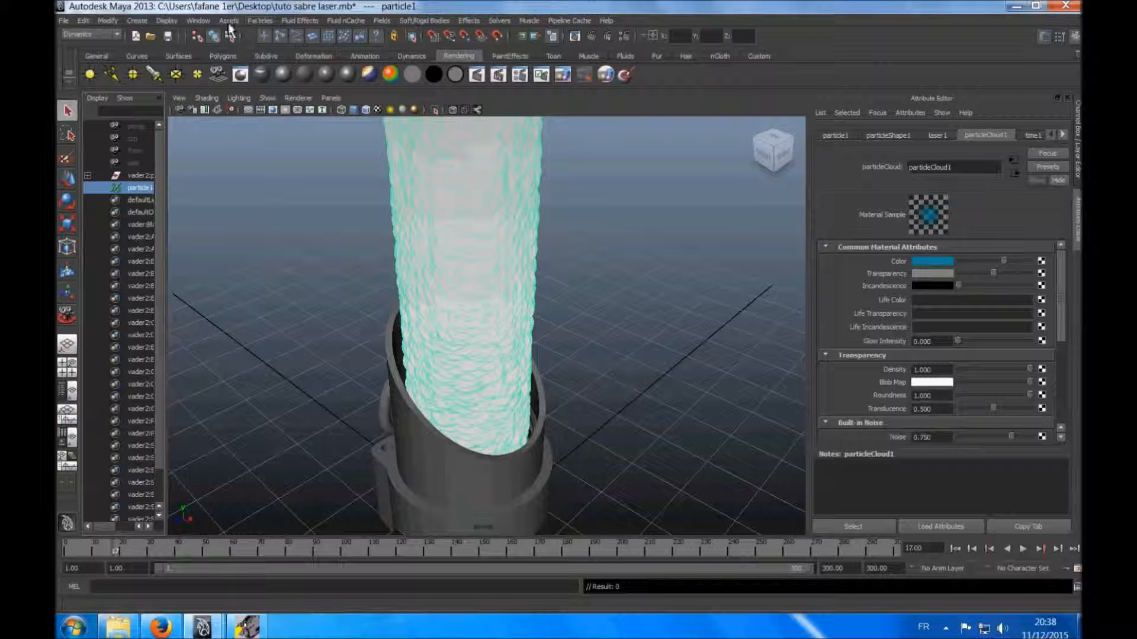
pyautogui.click(198, 21)
pyautogui.moveTo(223, 63)
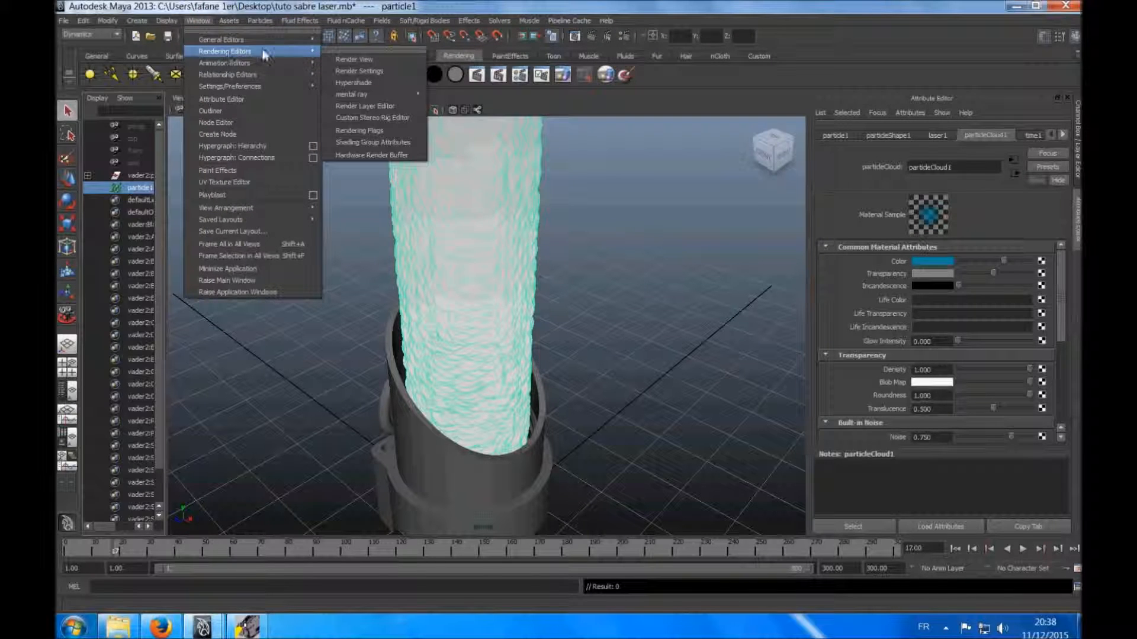
pyautogui.moveTo(304, 51)
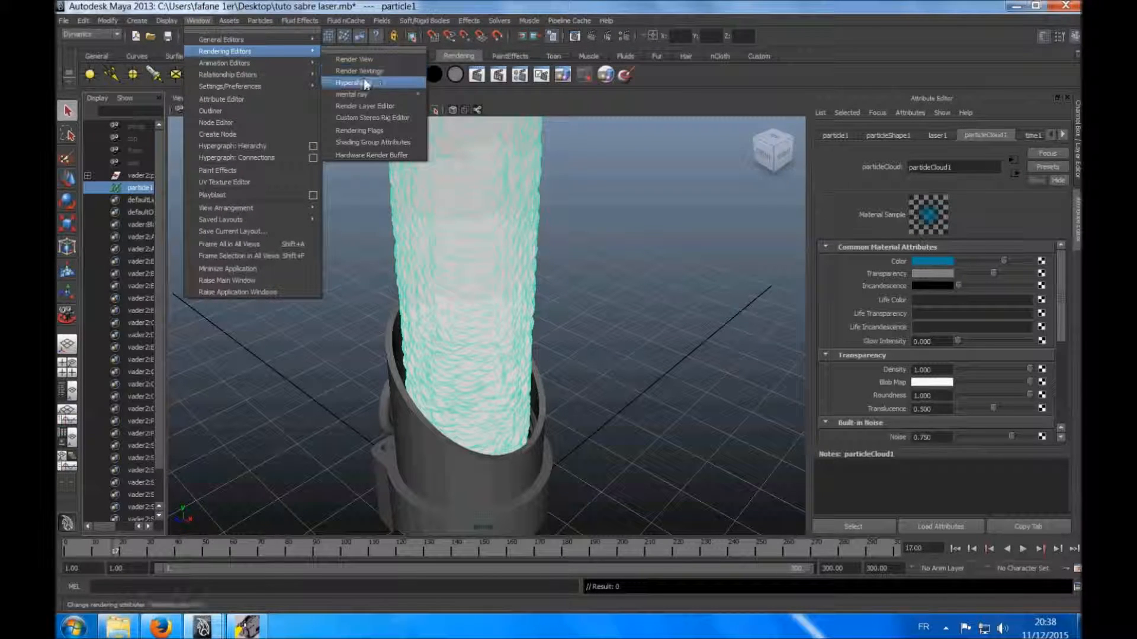
pyautogui.click(350, 59)
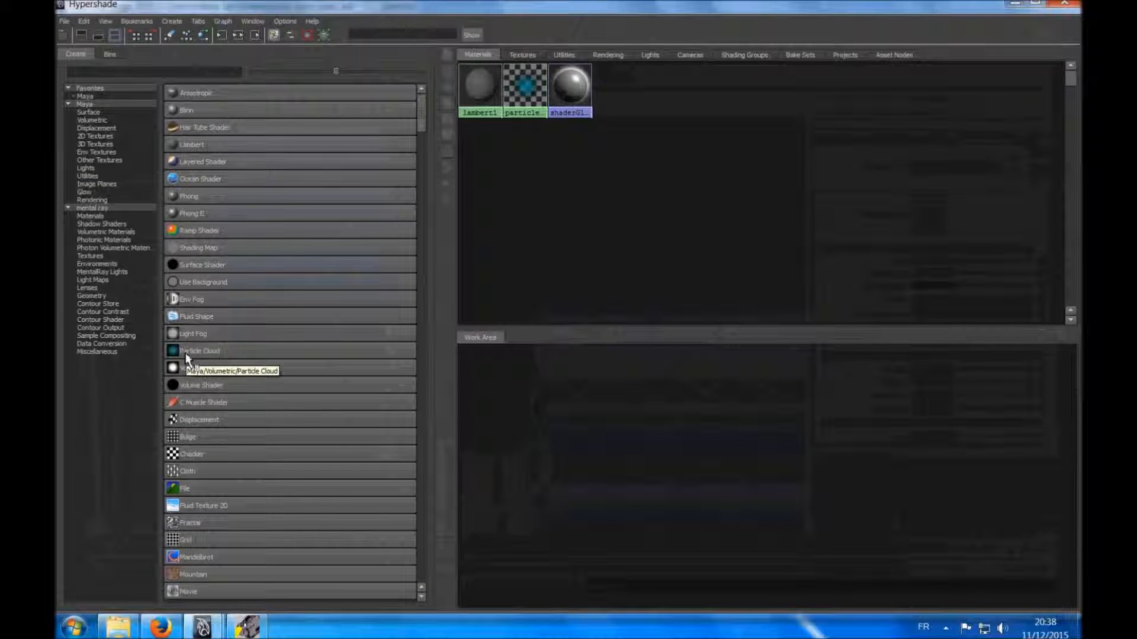
pyautogui.click(185, 355)
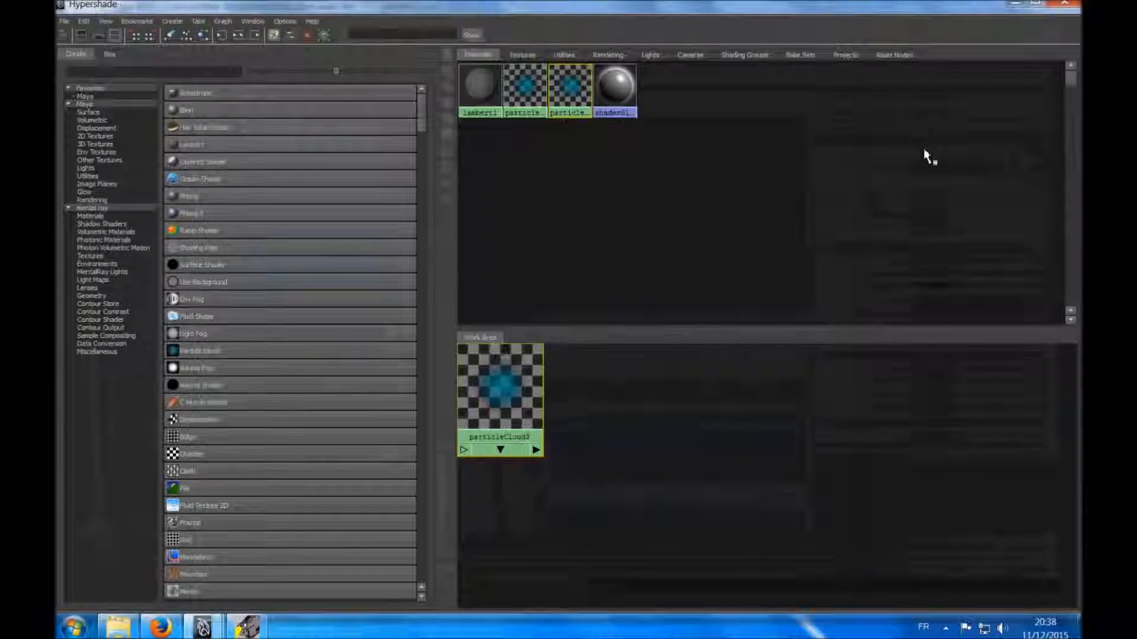
pyautogui.click(1013, 4)
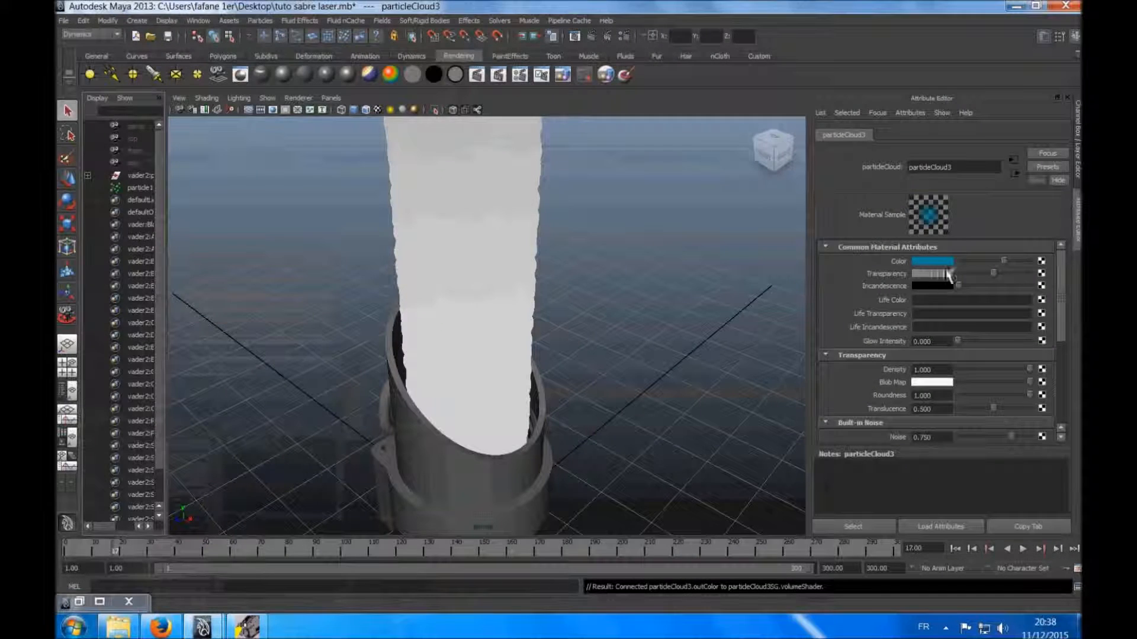
# Set the color of the new particle cloud material to a very pale red by strongly reducing the saturation of pure red.
pyautogui.click(928, 261)
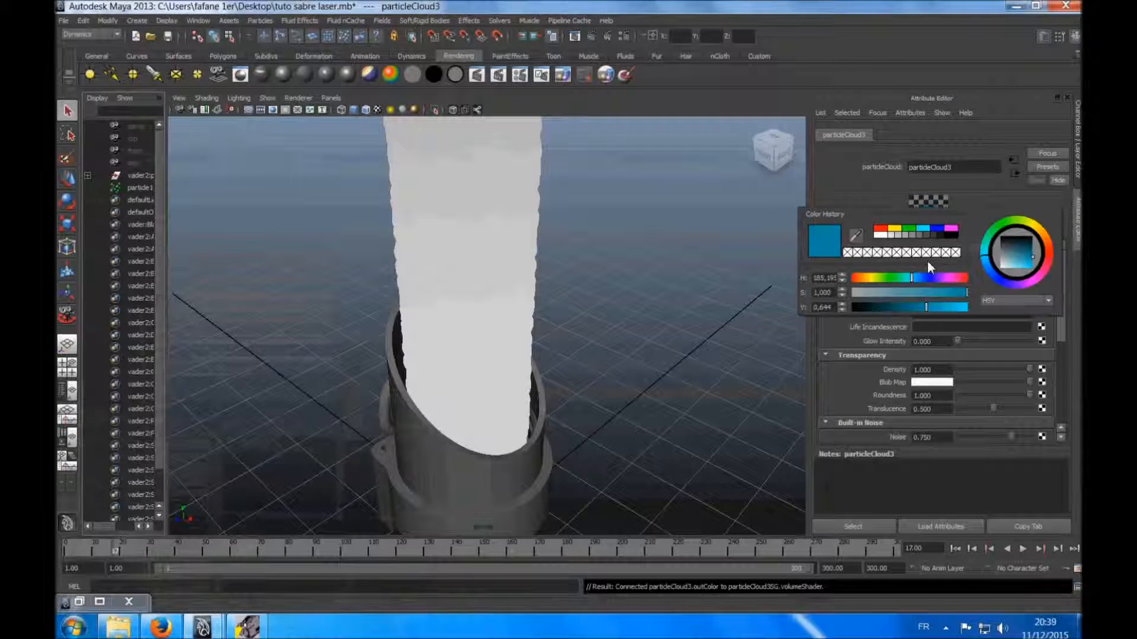
pyautogui.click(888, 232)
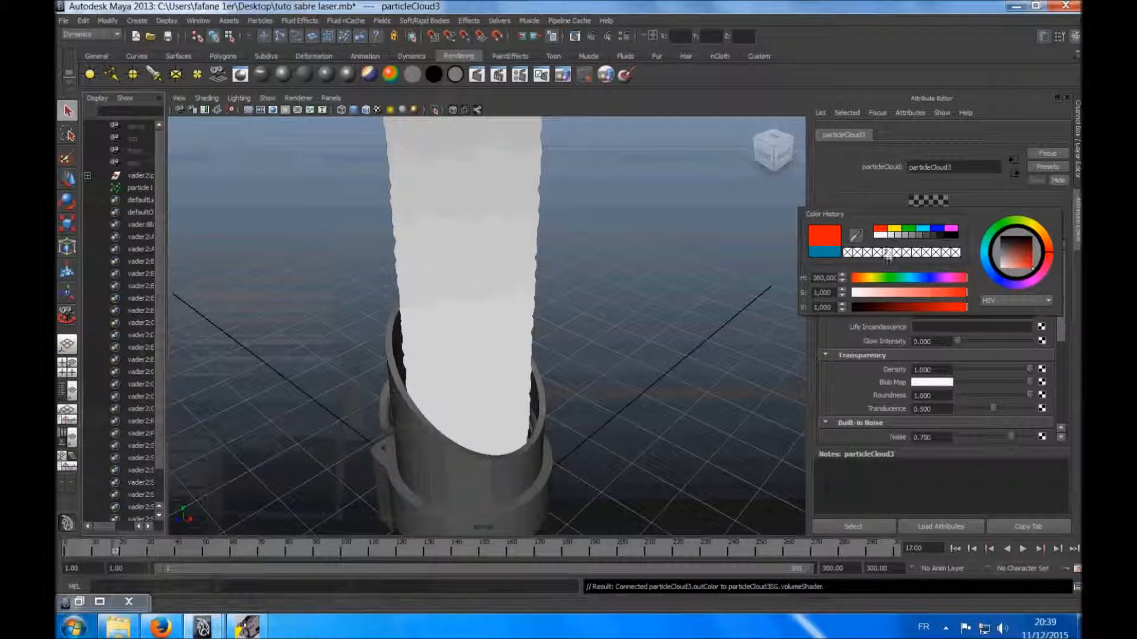
pyautogui.moveTo(964, 293); pyautogui.dragTo(872, 296)
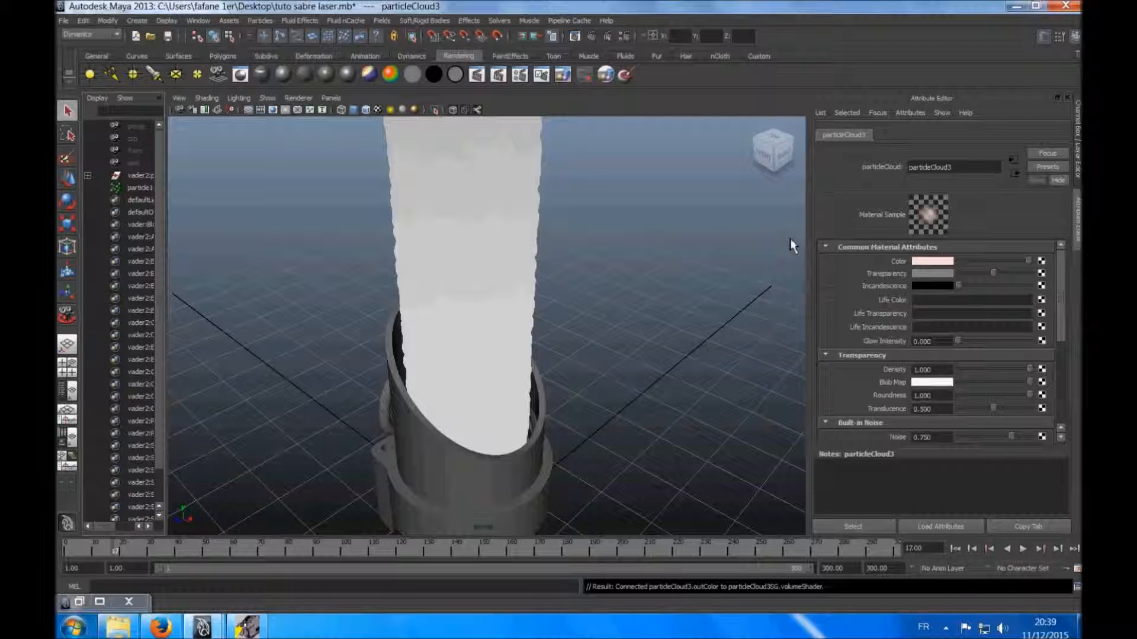
# Set the new particle cloud material's incandescence to pure red and lower its transparency to a dark grey.
pyautogui.click(937, 289)
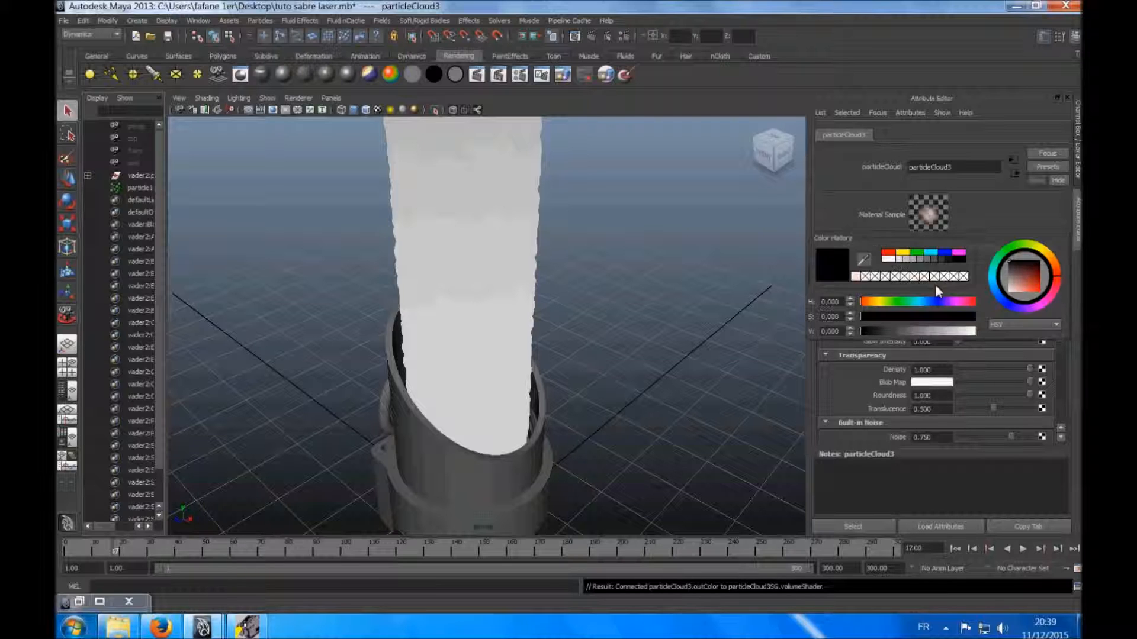
pyautogui.click(890, 254)
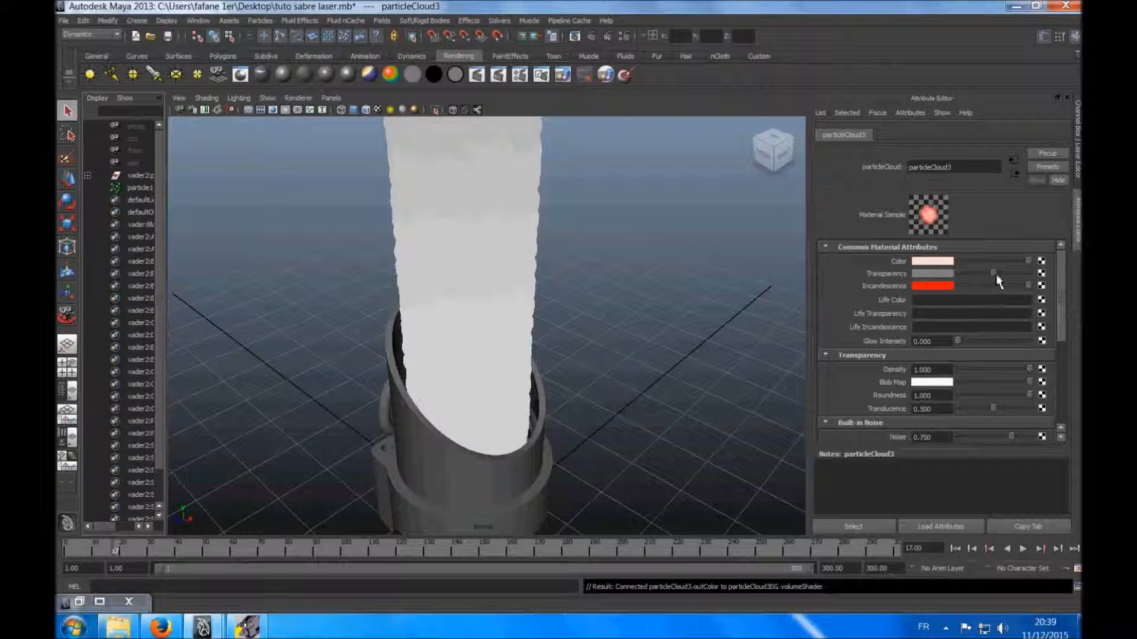
pyautogui.moveTo(995, 273); pyautogui.dragTo(972, 285)
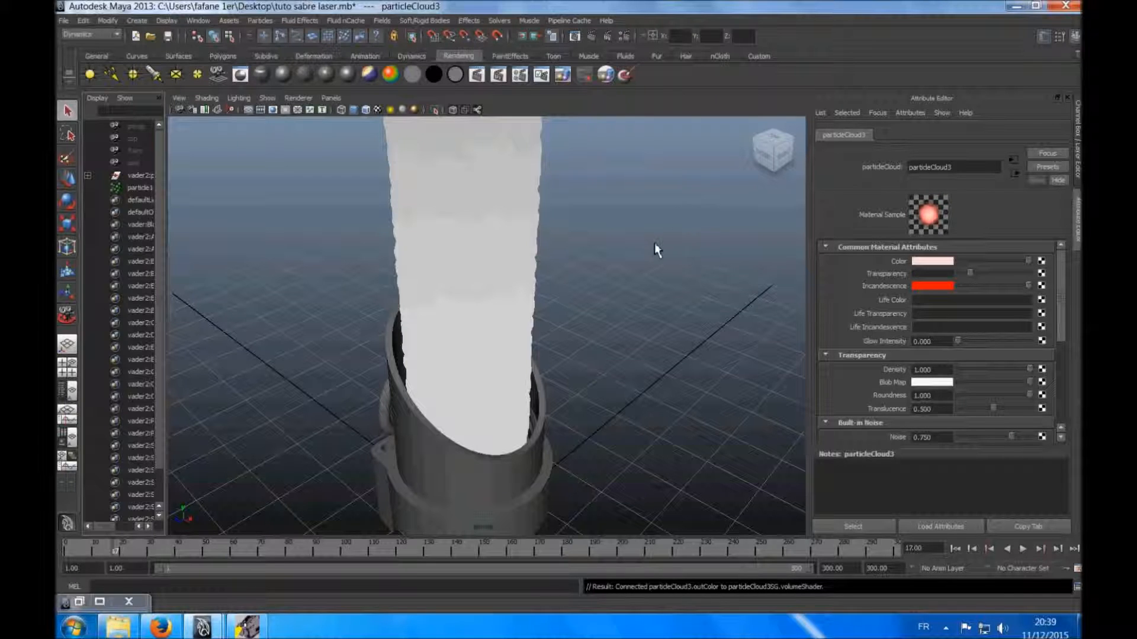
# Render the current frame to check the blade's color, and close the render.
pyautogui.click(477, 76)
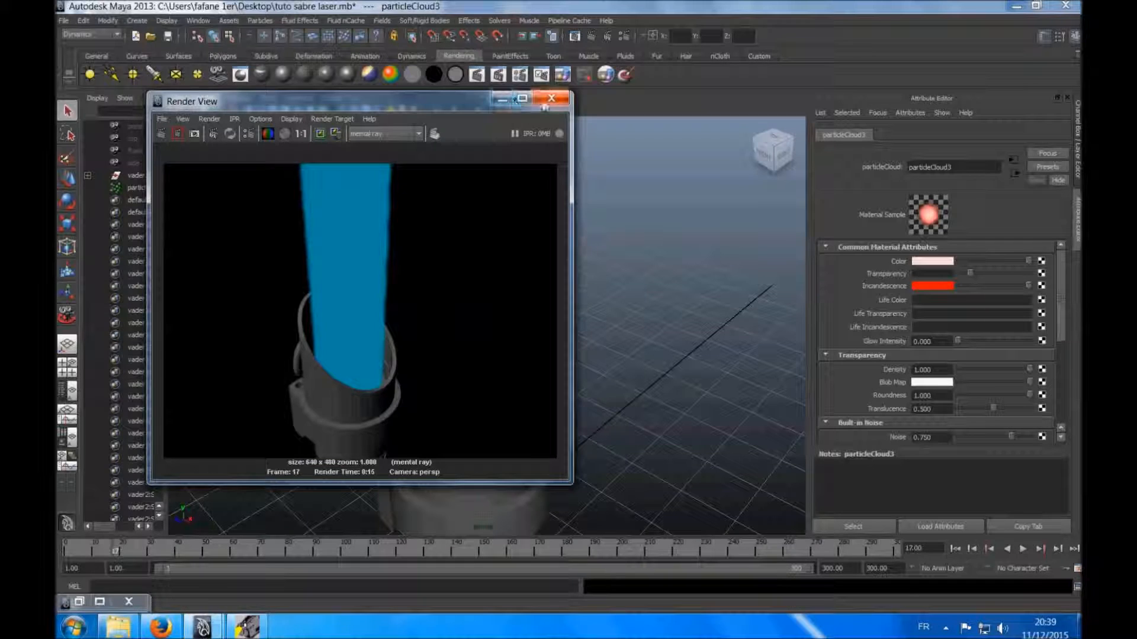
pyautogui.click(550, 100)
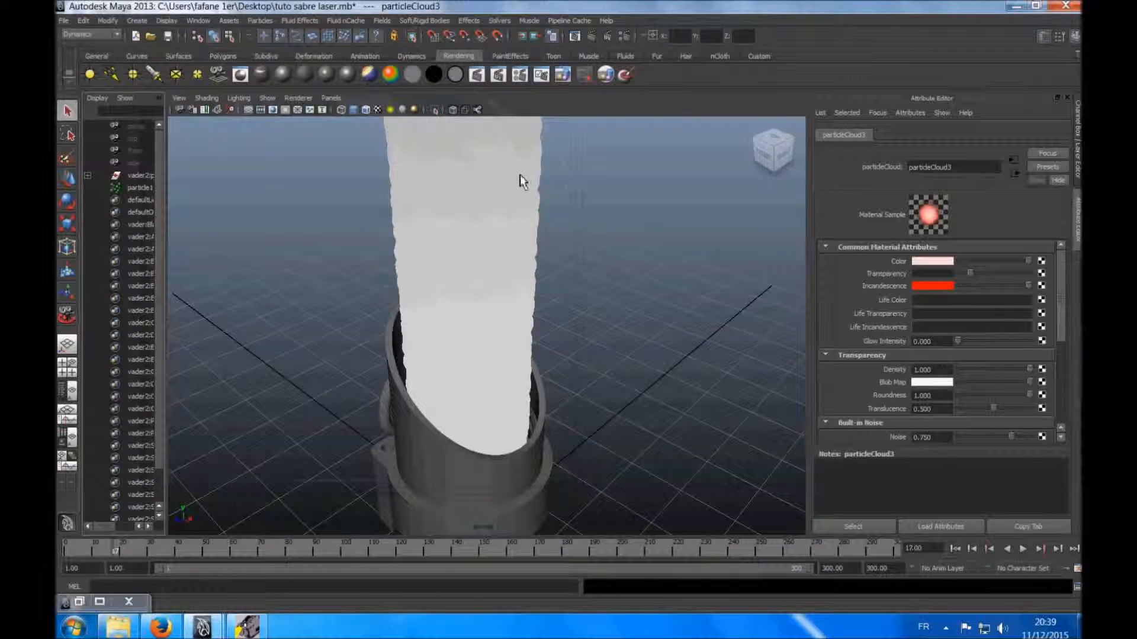
# Assign the particleCloud3 material to the laser particles and render the current frame to check the blade.
pyautogui.click(568, 176)
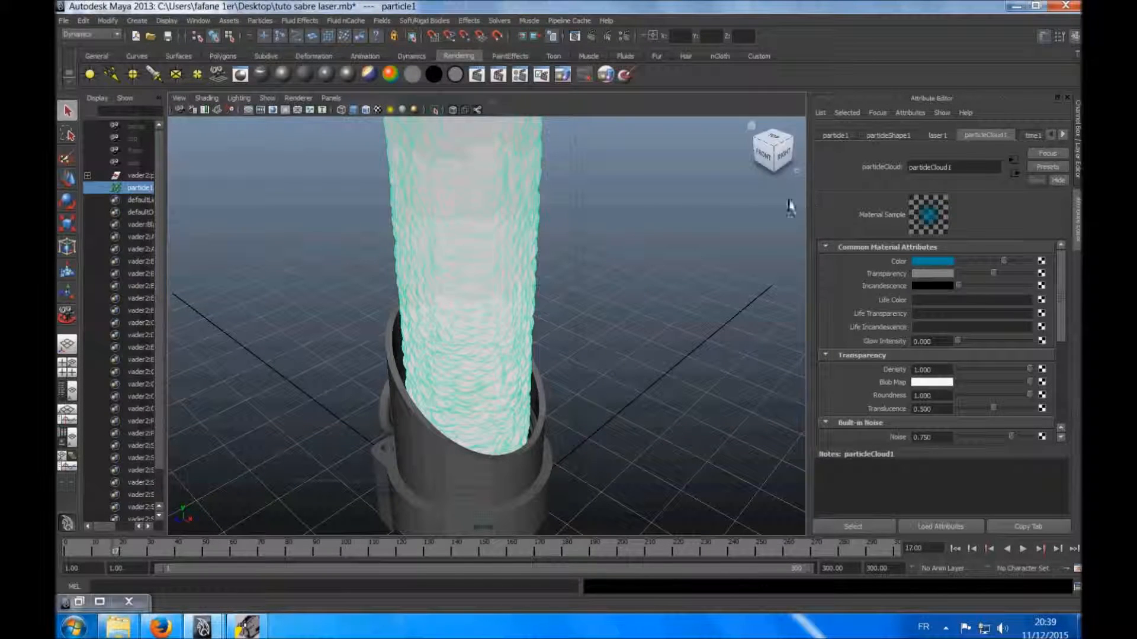
pyautogui.moveTo(623, 179); pyautogui.dragTo(721, 374, button='right')
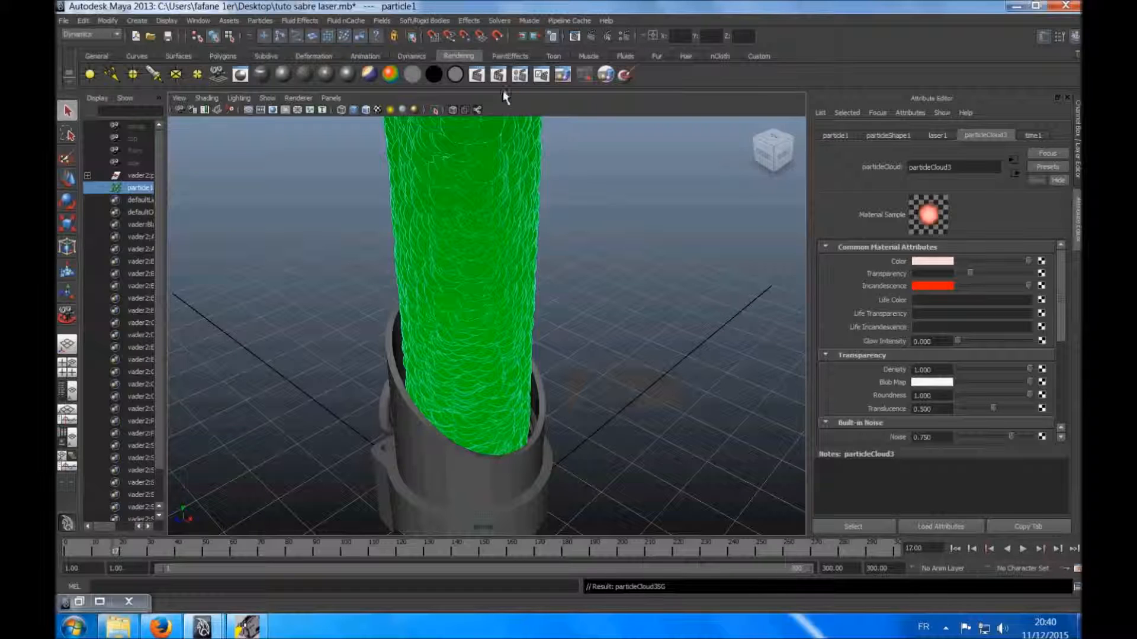
pyautogui.click(486, 85)
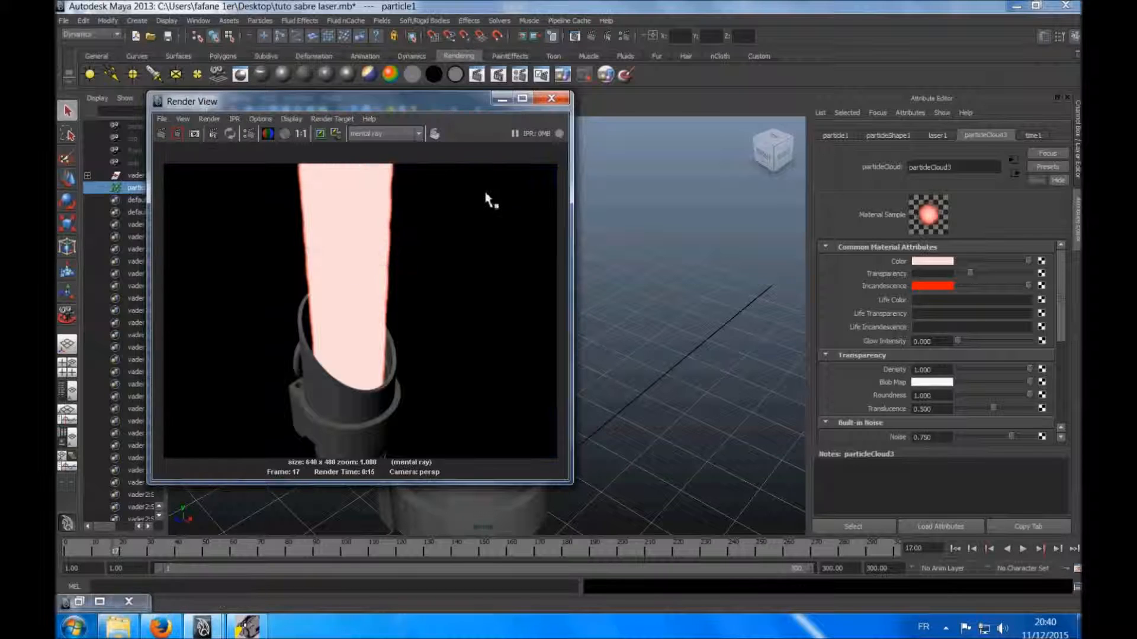
pyautogui.click(550, 99)
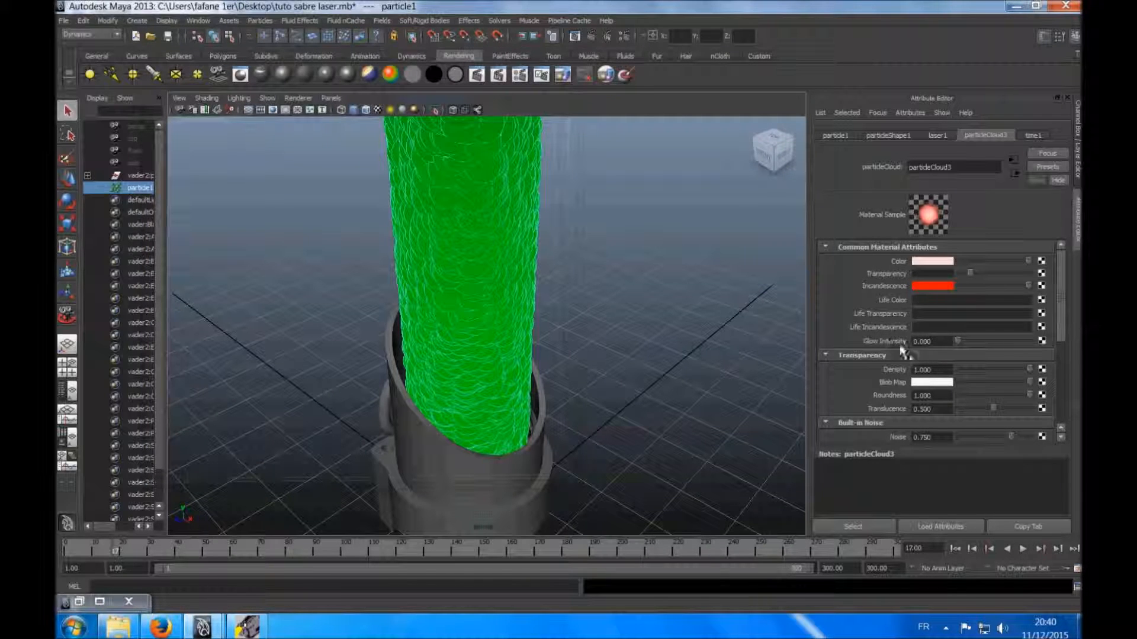
# Set the particleCloud3 material's glow intensity to 0.15 and render the current frame to check the blade's glow.
pyautogui.moveTo(938, 342); pyautogui.dragTo(924, 344)
pyautogui.write('150')
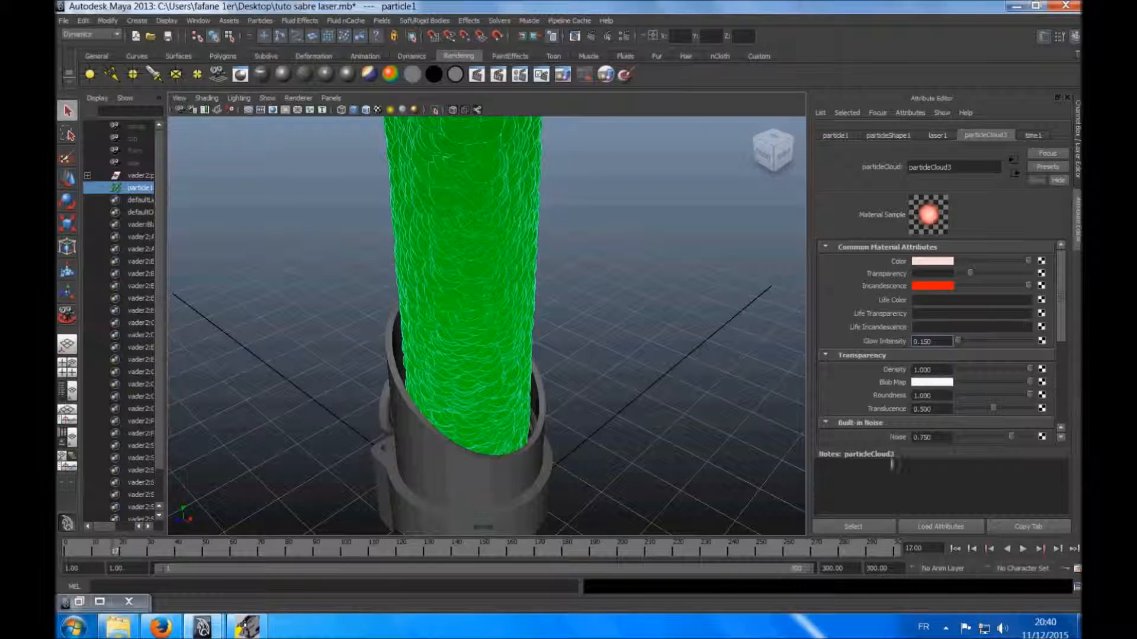
pyautogui.click(958, 507)
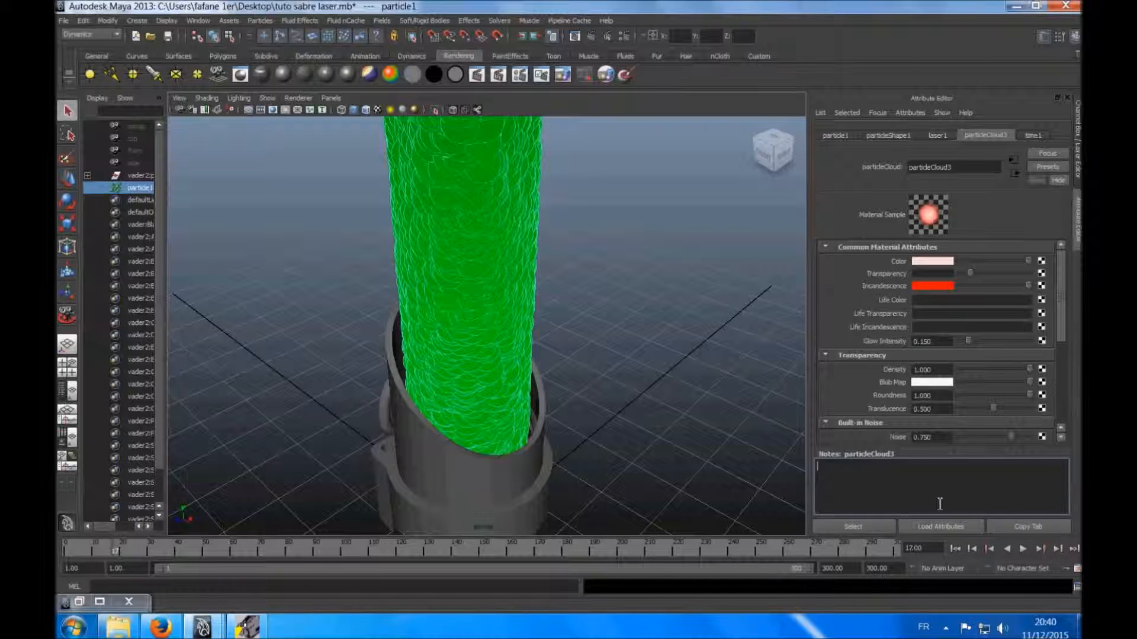
pyautogui.click(481, 78)
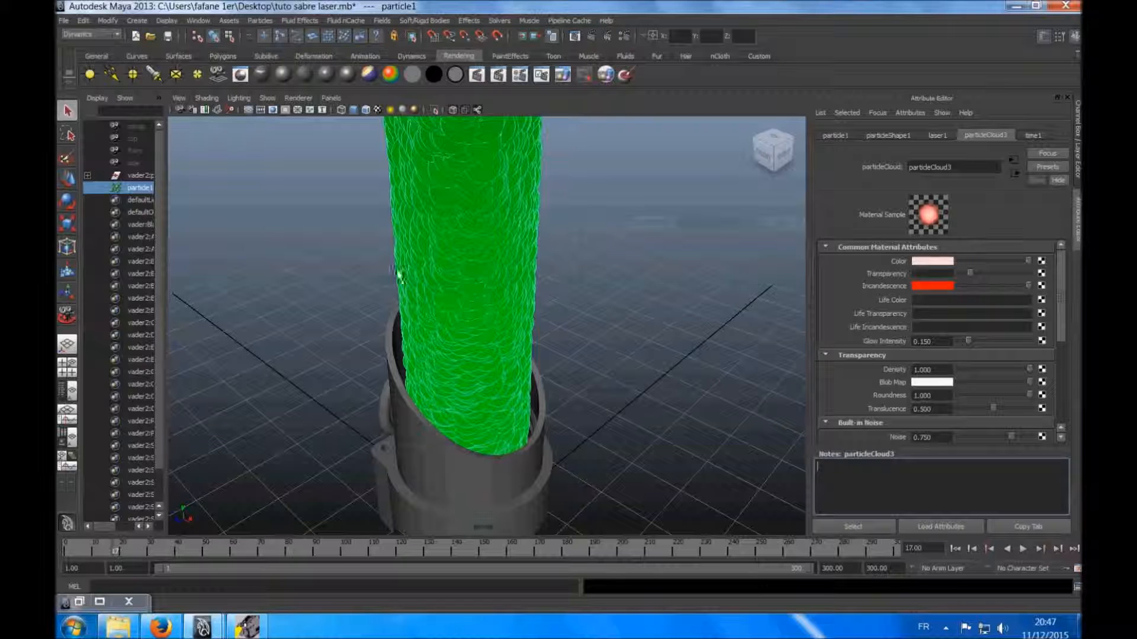
# Create a default polygon sphere on the grid beside the lightsaber hilt.
pyautogui.scroll(-5, 367, 273)
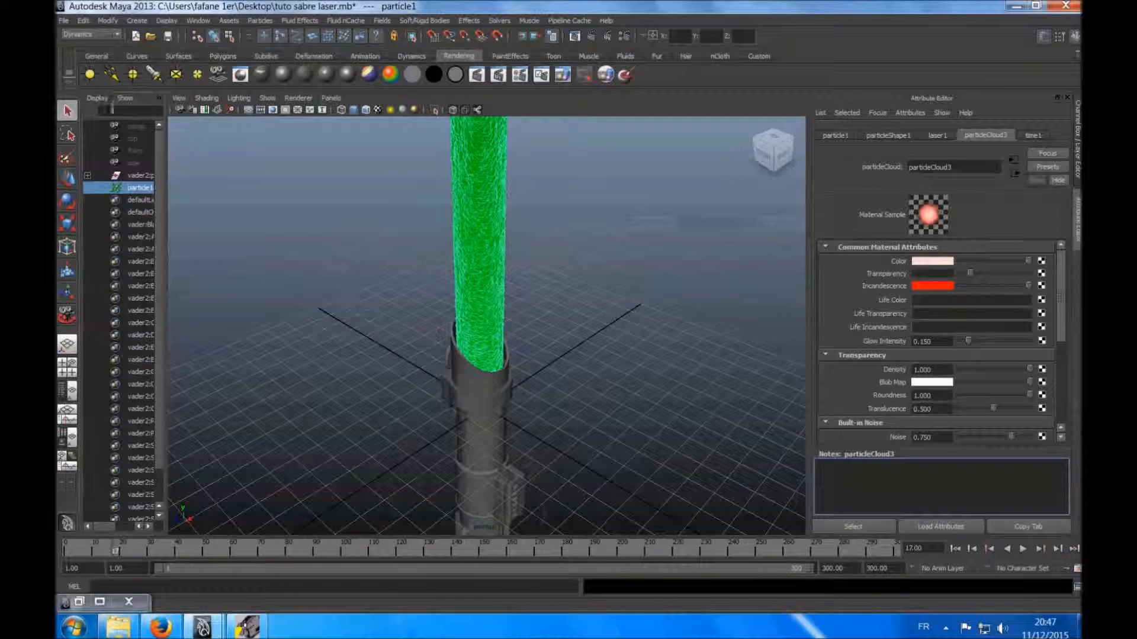
pyautogui.click(95, 57)
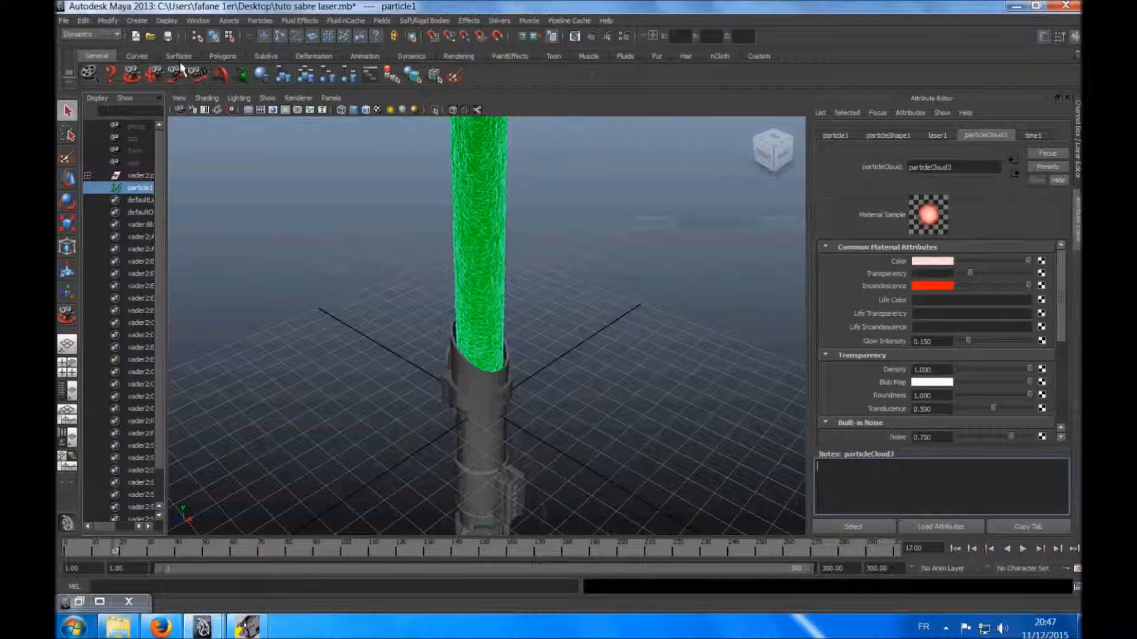
pyautogui.click(219, 56)
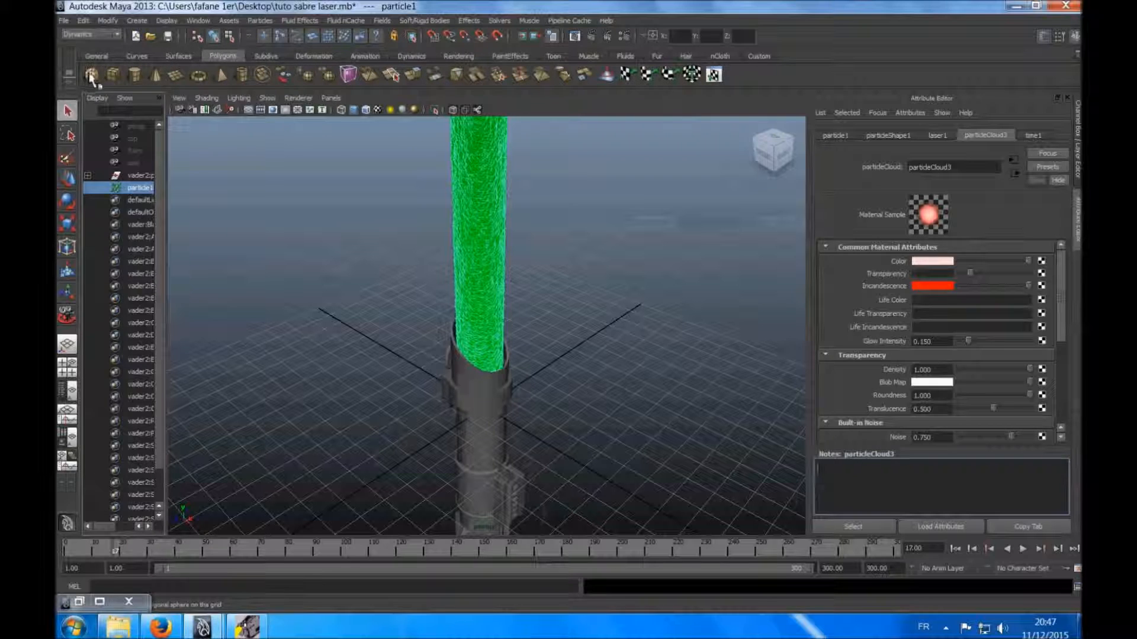
pyautogui.click(433, 443)
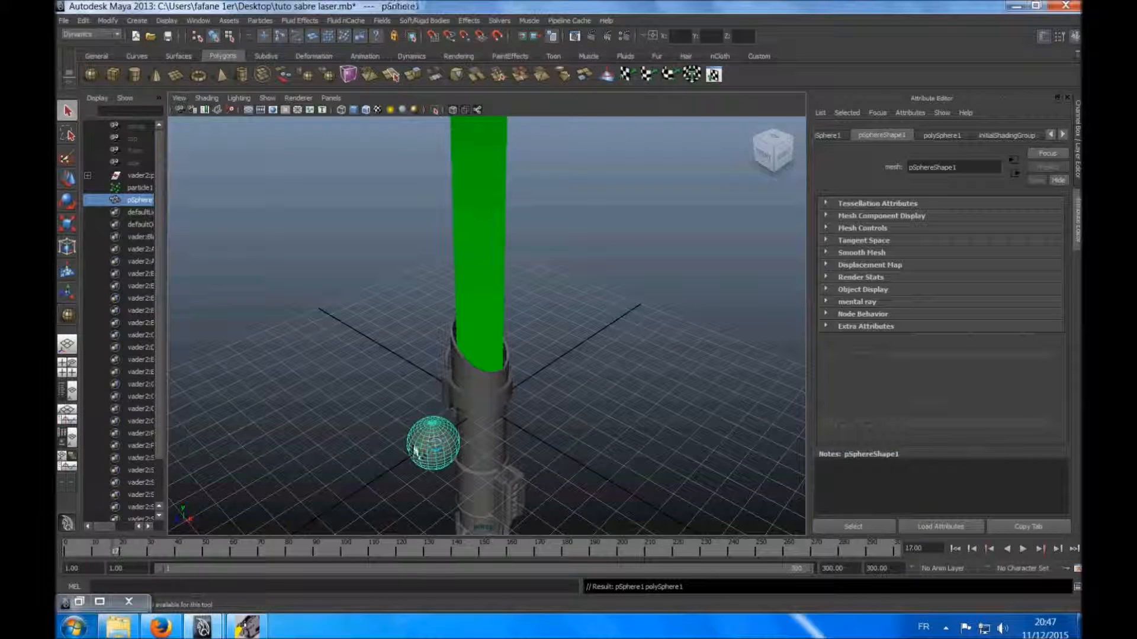
# Scale the sphere uniformly to about 73.9 so that it encloses the whole lightsaber.
pyautogui.scroll(-2, 319, 335)
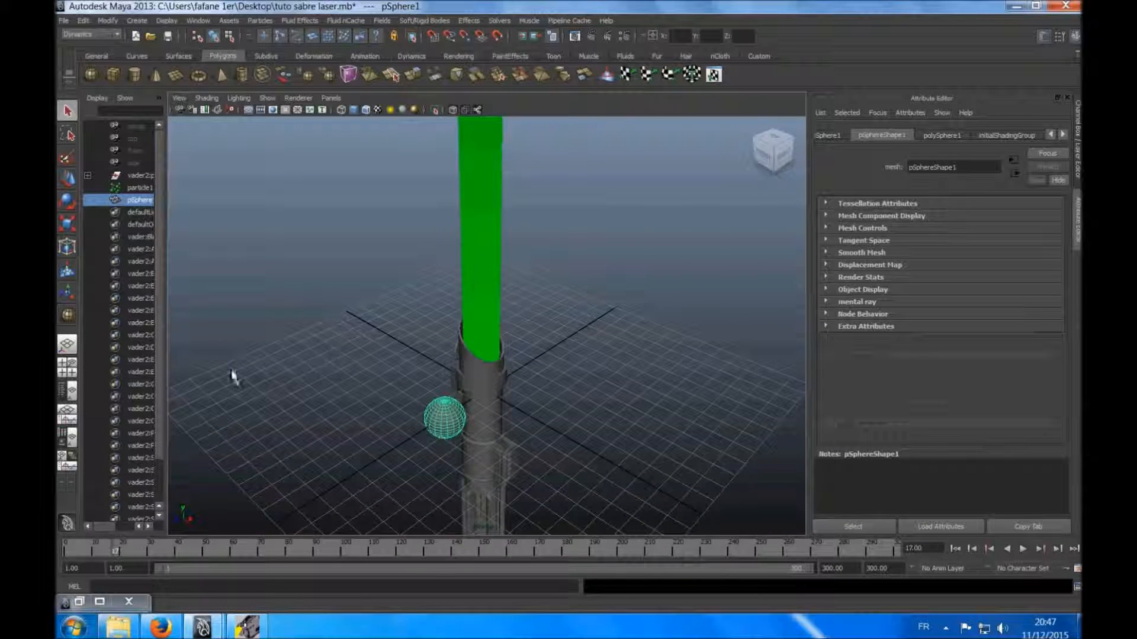
pyautogui.click(69, 225)
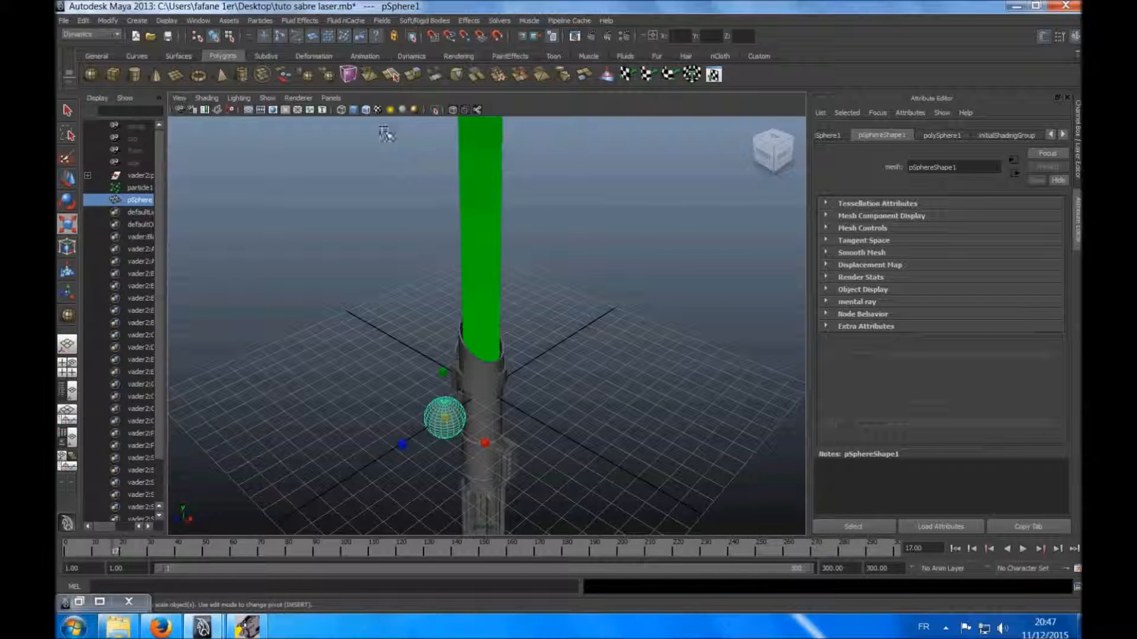
pyautogui.click(365, 110)
pyautogui.scroll(2, 521, 410)
pyautogui.moveTo(521, 410); pyautogui.dragTo(821, 352)
pyautogui.scroll(-7, 502, 375)
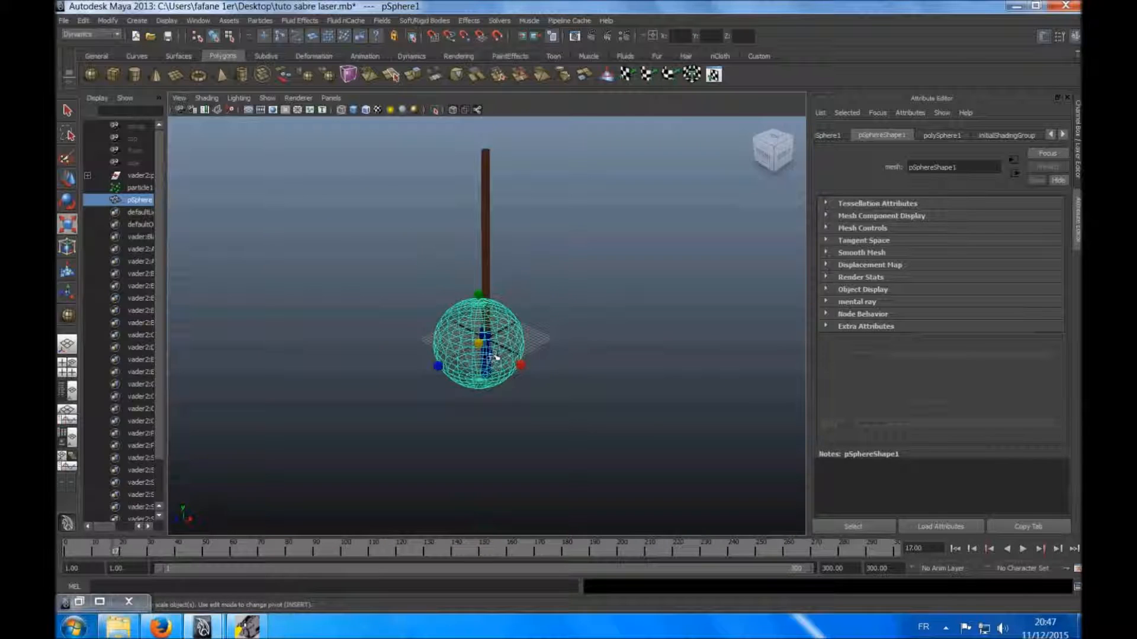
pyautogui.moveTo(493, 349); pyautogui.dragTo(699, 289)
# Center the sphere on the origin by setting its X and Z translation to 0.
pyautogui.click(840, 136)
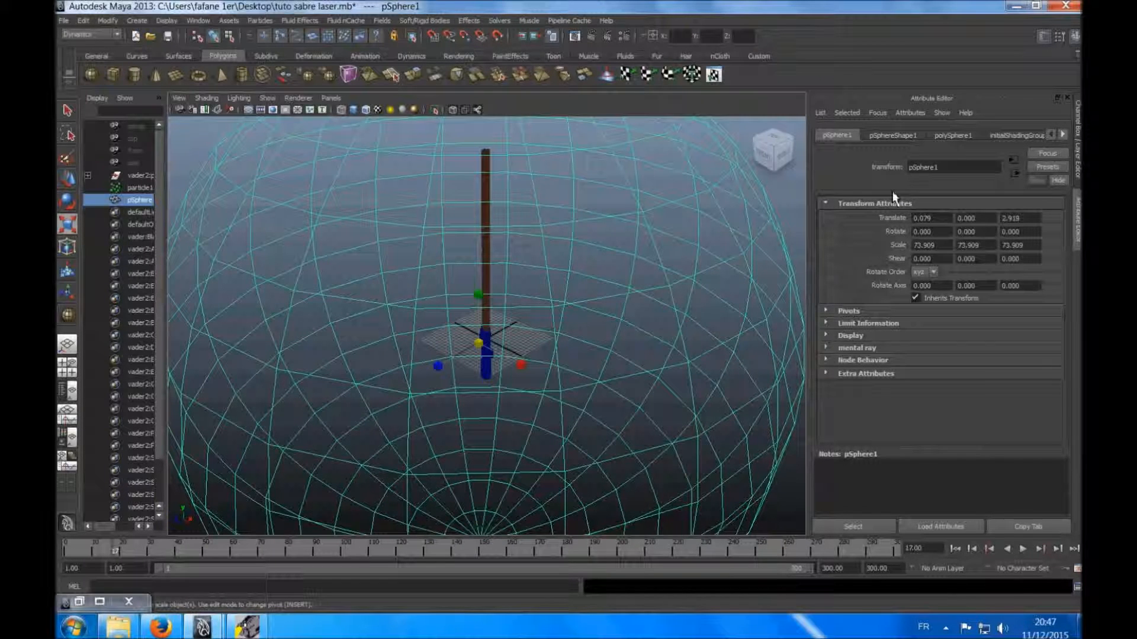
pyautogui.moveTo(941, 220); pyautogui.dragTo(923, 225)
pyautogui.click(1014, 217)
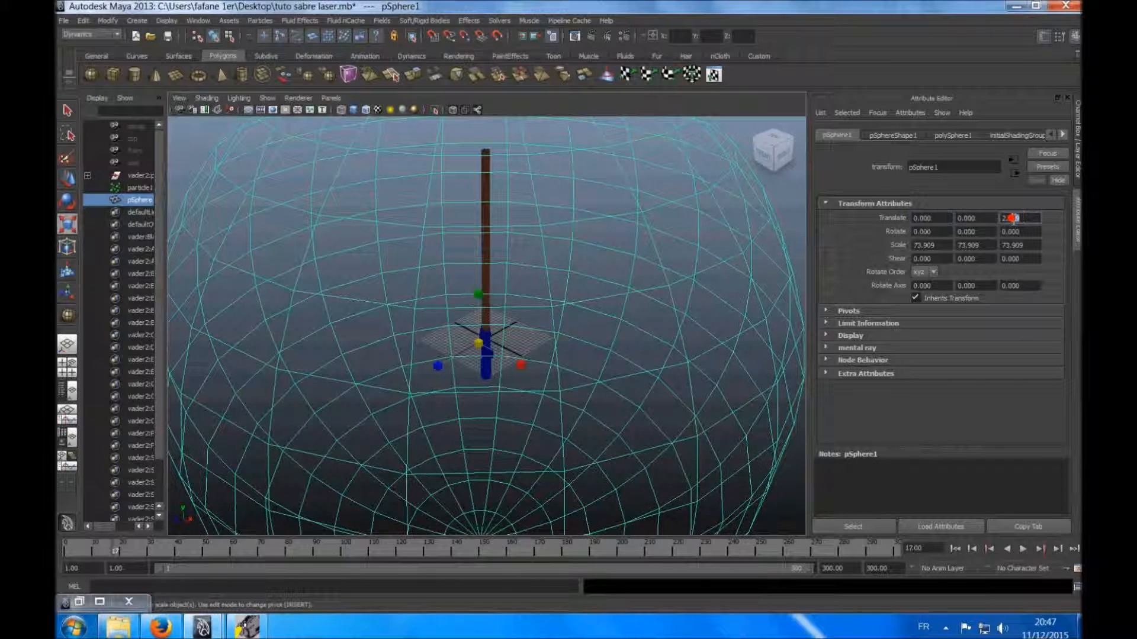
pyautogui.press('BackSpace')
pyautogui.press('BackSpace')
pyautogui.write('0')
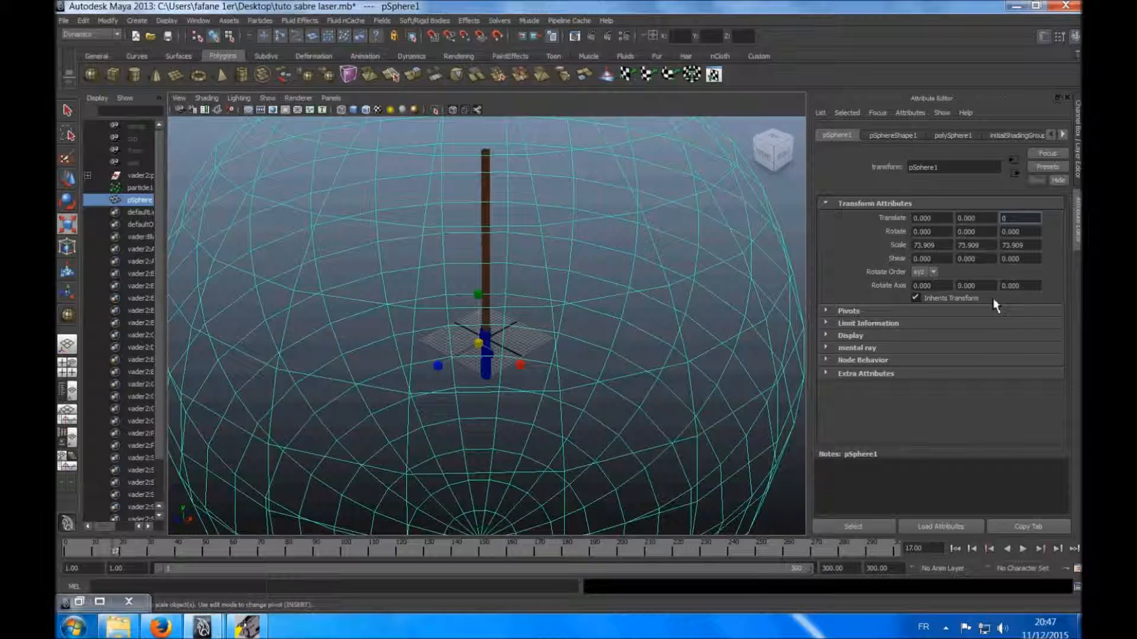
pyautogui.click(894, 501)
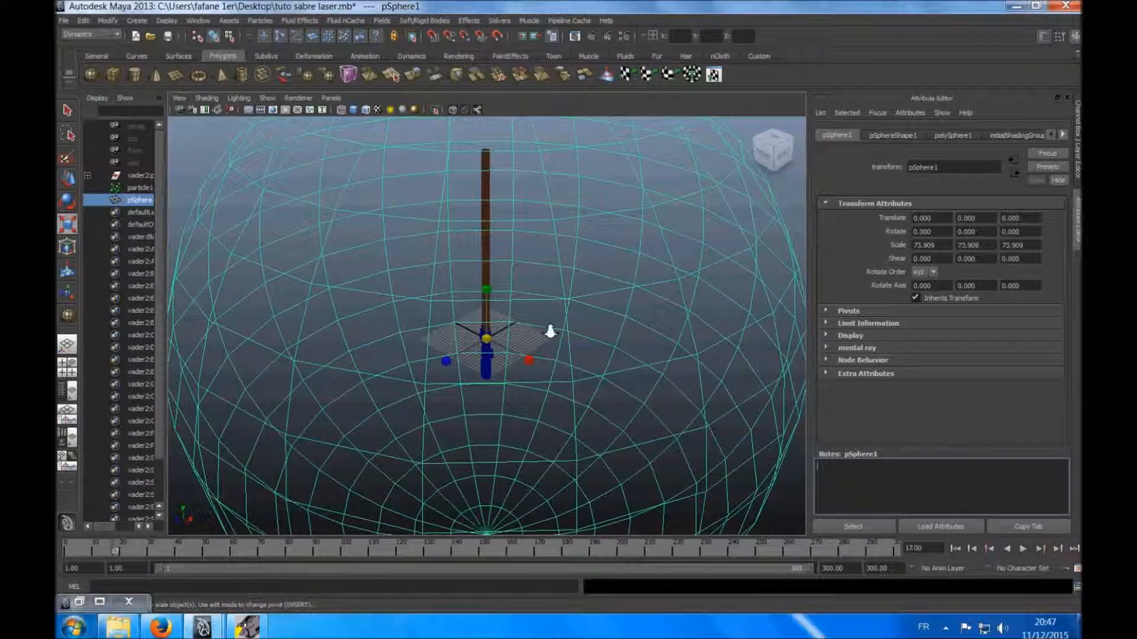
# Switch the viewport to smooth shading and render the current frame to check the blade's glow inside the sphere.
pyautogui.scroll(5, 550, 332)
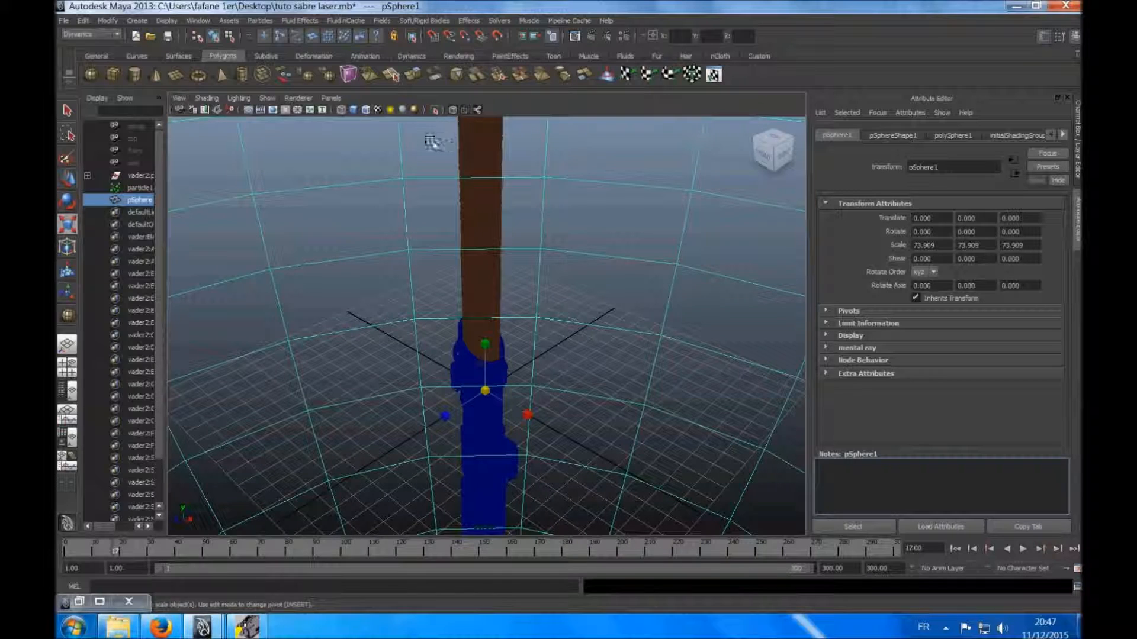
pyautogui.click(354, 109)
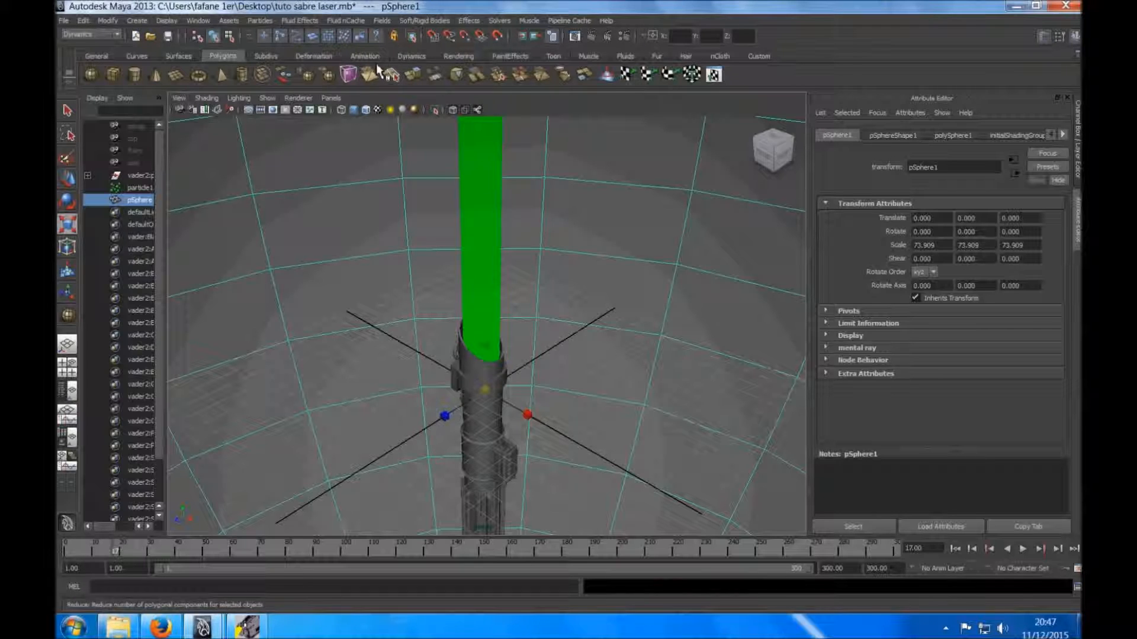
pyautogui.click(457, 56)
pyautogui.click(477, 74)
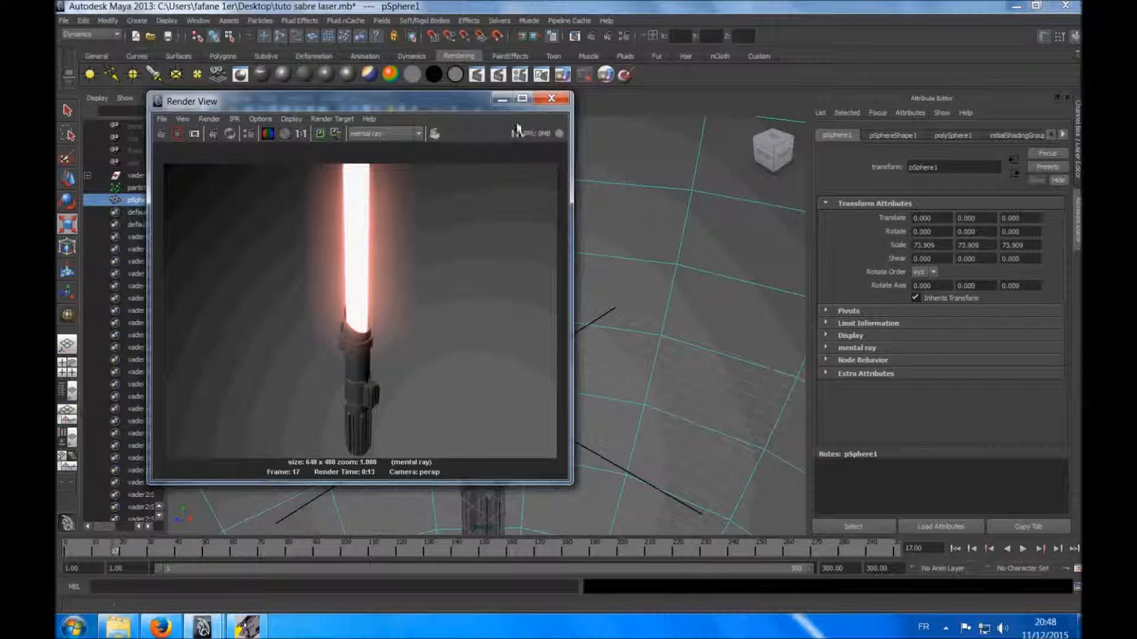
# Select the laser particles and open the attributes of their particleCloud3 material.
pyautogui.click(118, 189)
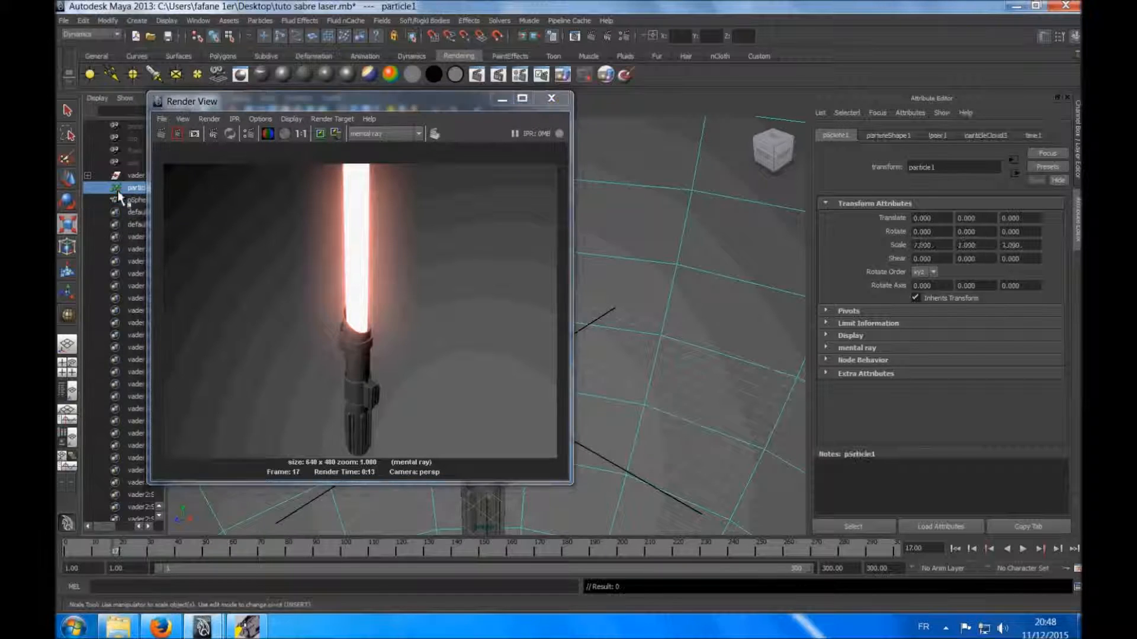
pyautogui.click(980, 136)
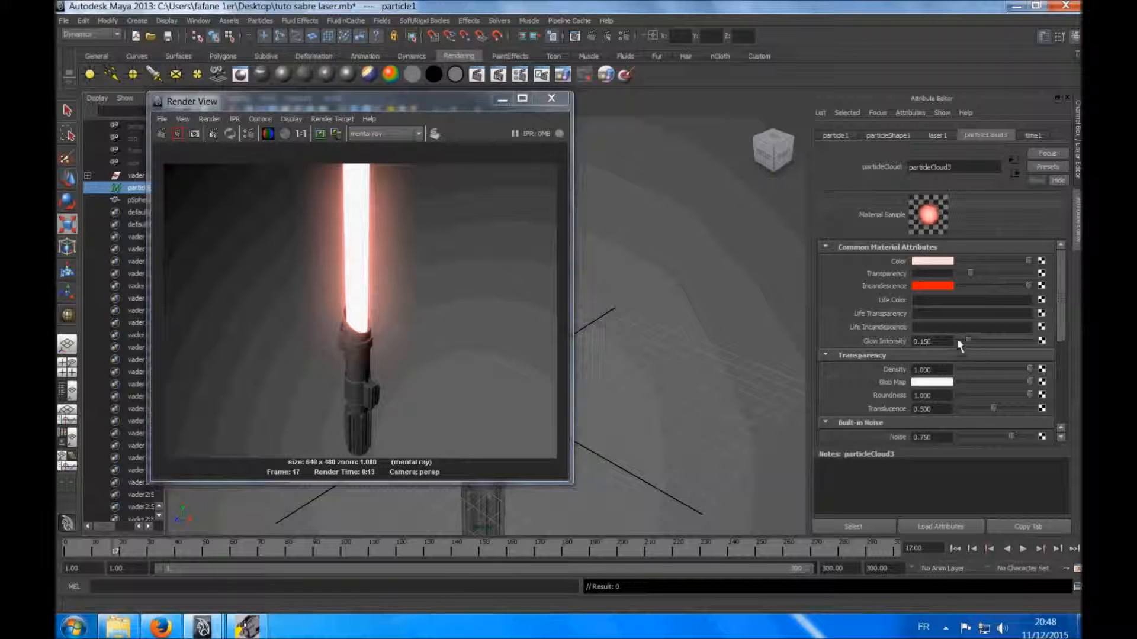